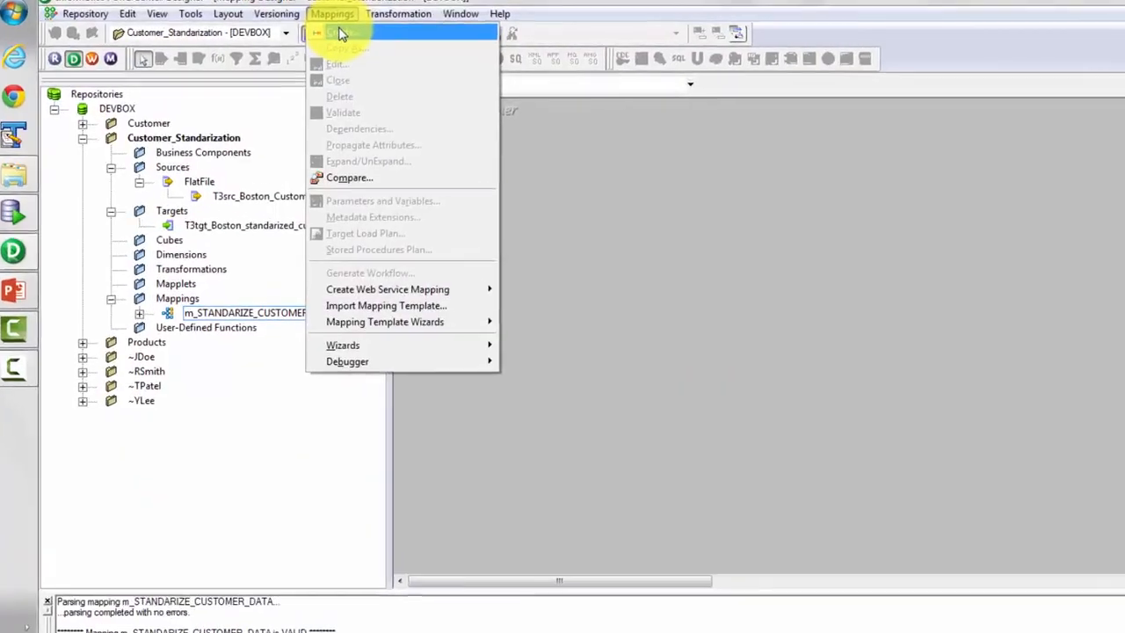
Create a mapping named m_LKP_FUNCTIONALITY and add the T3src_Boston_Customers flat file source to it.
text(m_L)
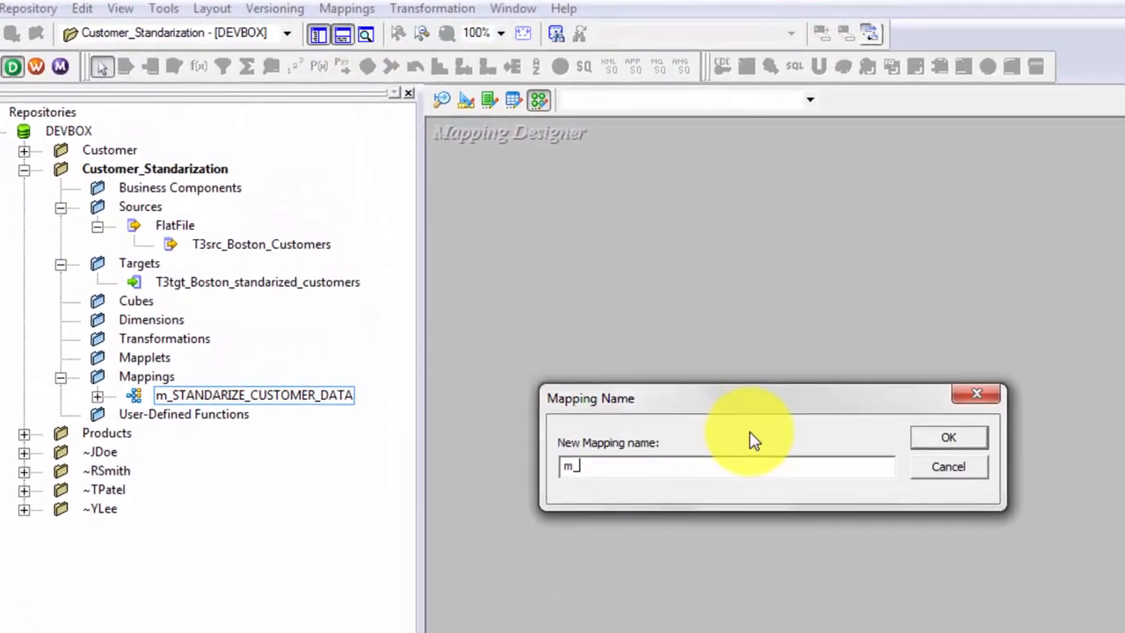
text(KP)
click(273, 249)
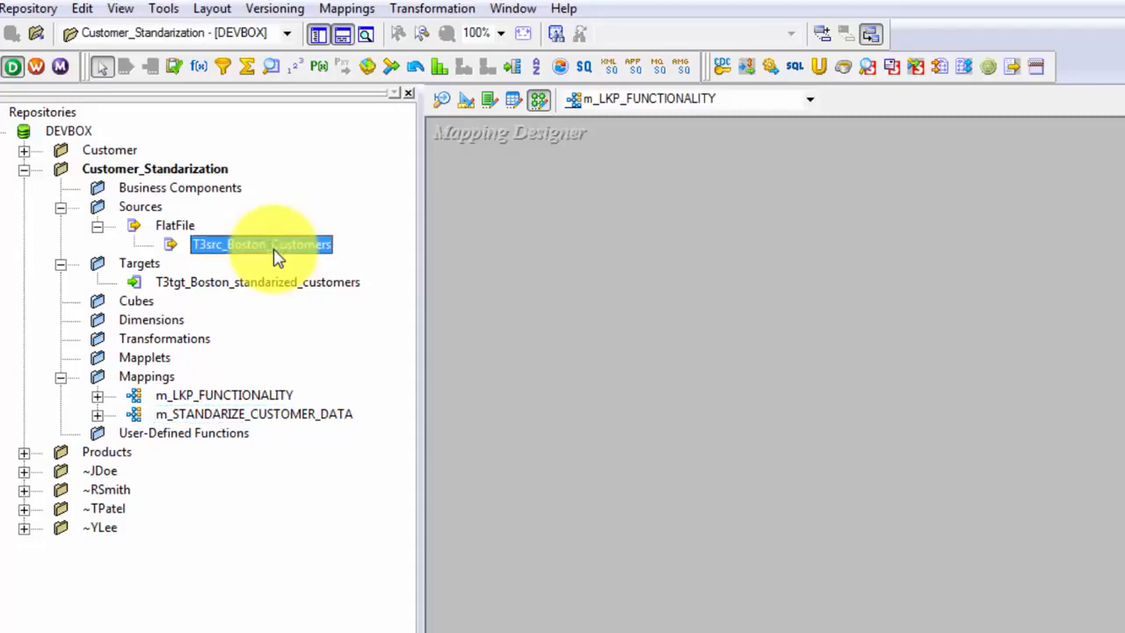
drag(272, 254, 538, 255)
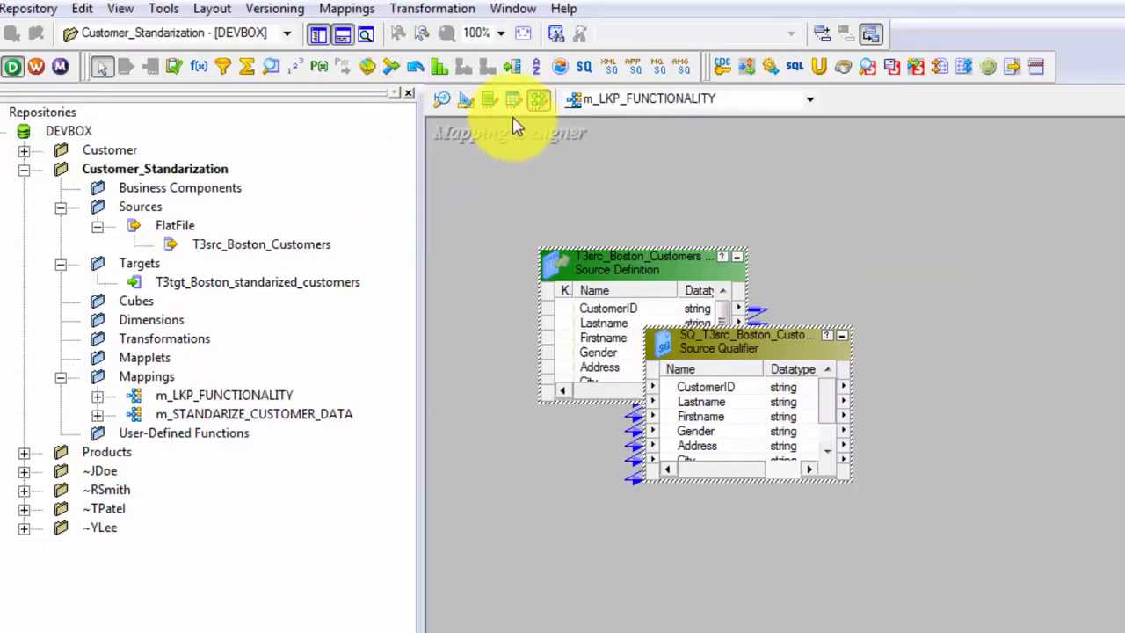
Start a target import from the database in the Target Designer and connect to the Tut (DataDirect 7.0 Oracle Wire Protocol) data source.
click(468, 107)
click(340, 8)
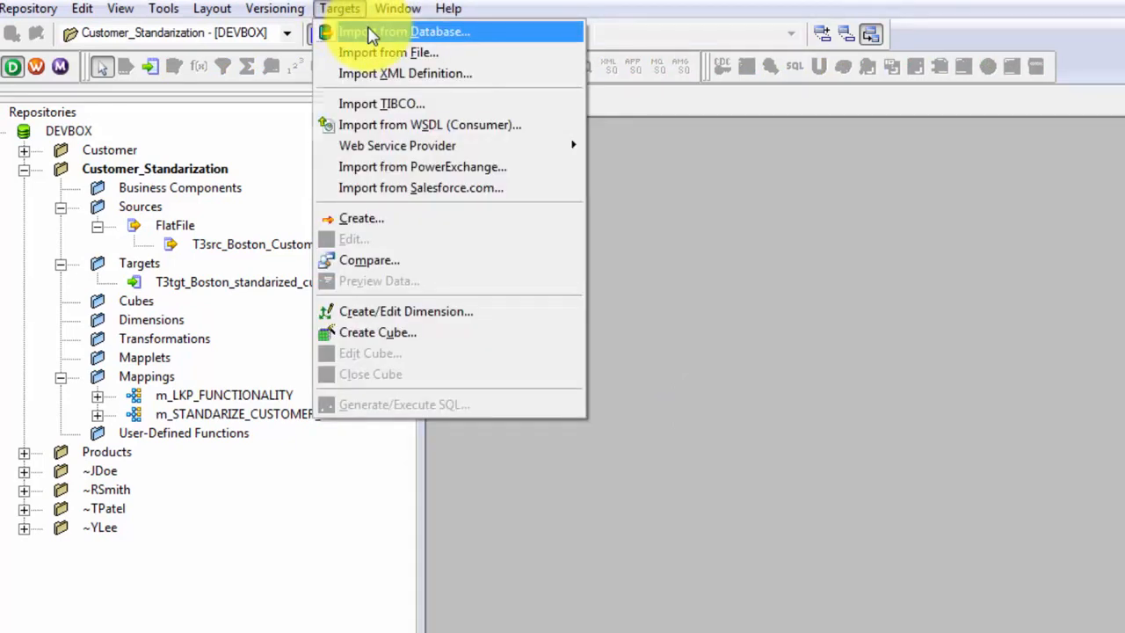
click(467, 107)
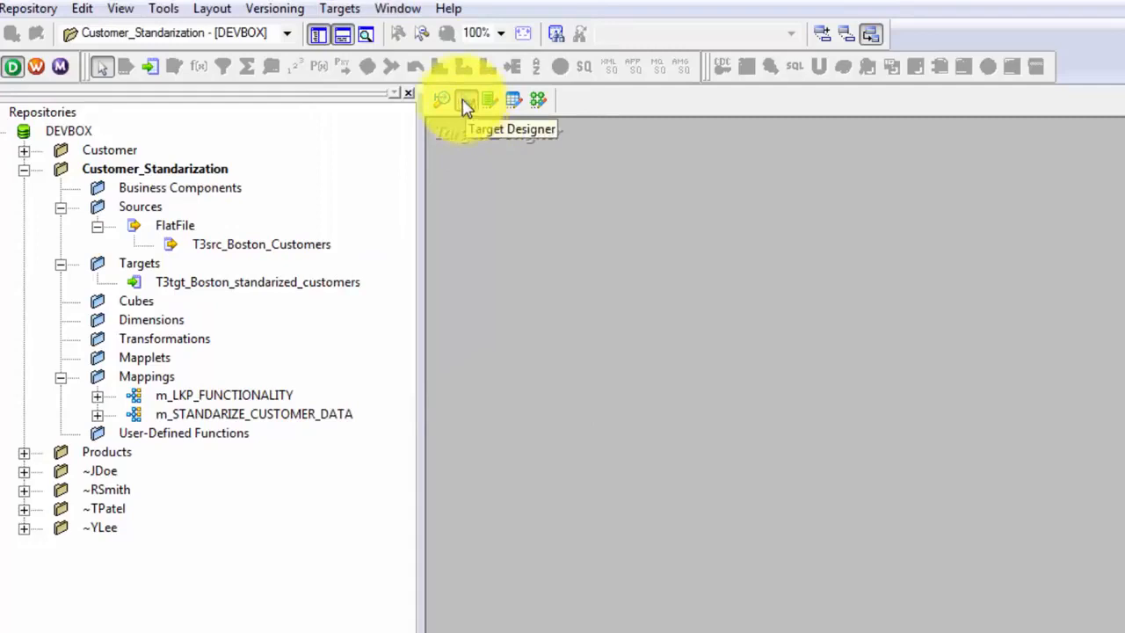
click(338, 9)
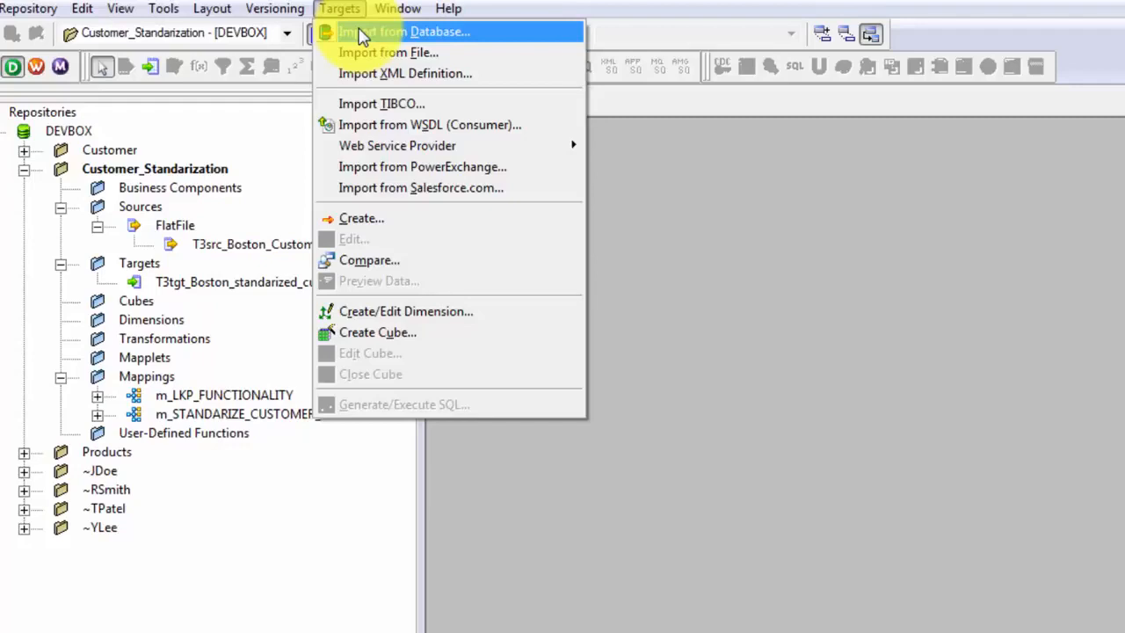
click(360, 33)
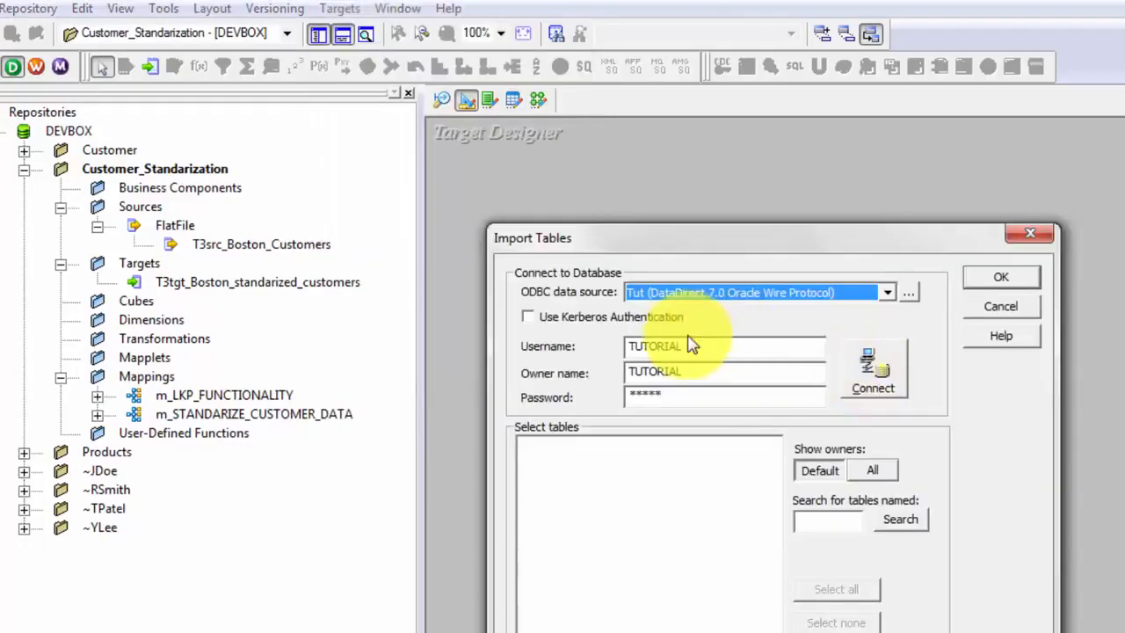
drag(701, 345, 631, 342)
drag(703, 371, 632, 371)
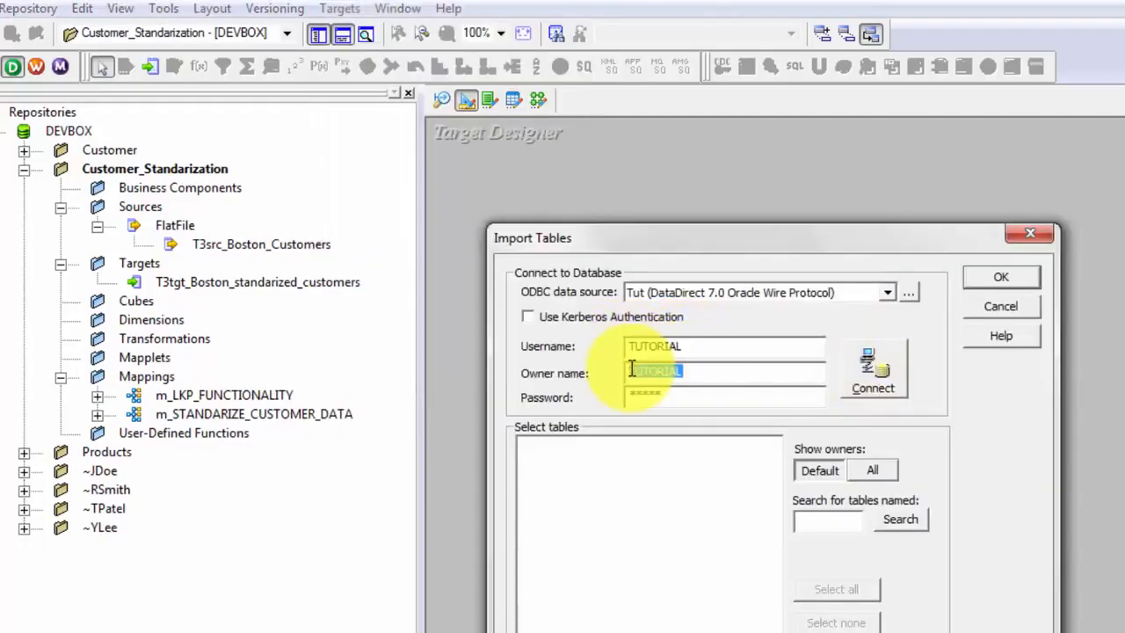
click(871, 382)
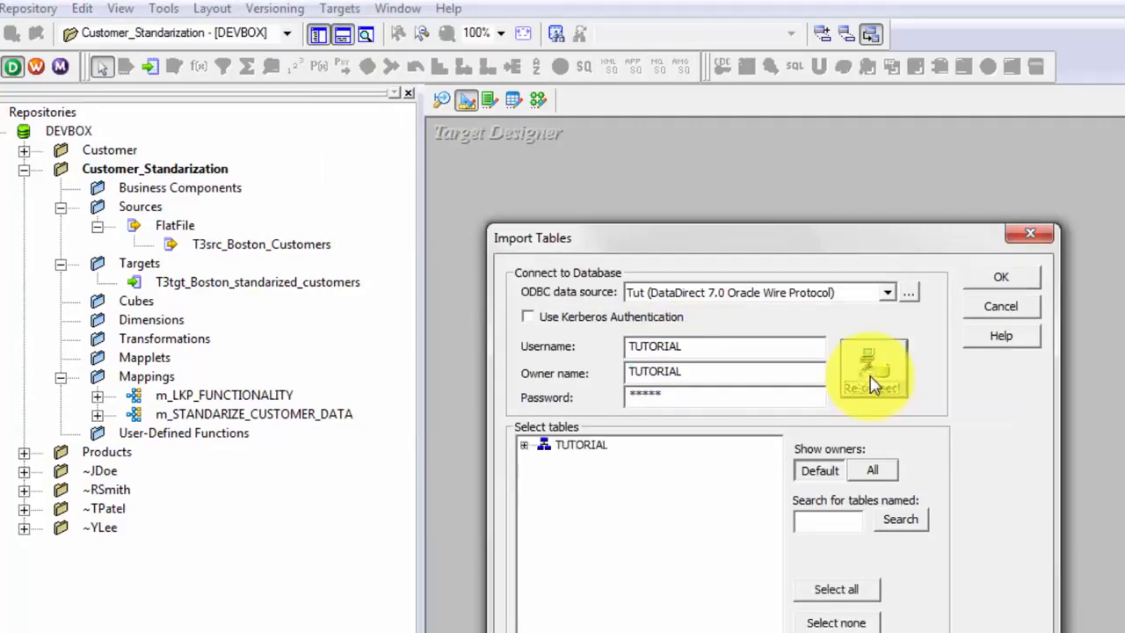
Import the CUSTOMER_STG table of the TUTORIAL schema as a target definition.
click(524, 445)
click(544, 463)
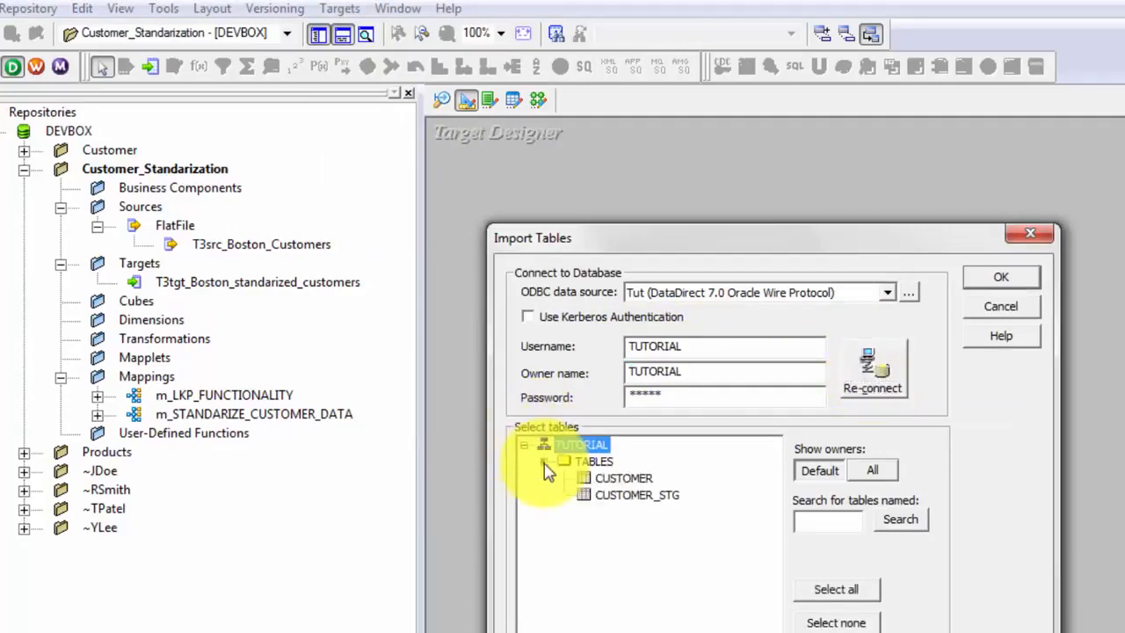
click(611, 496)
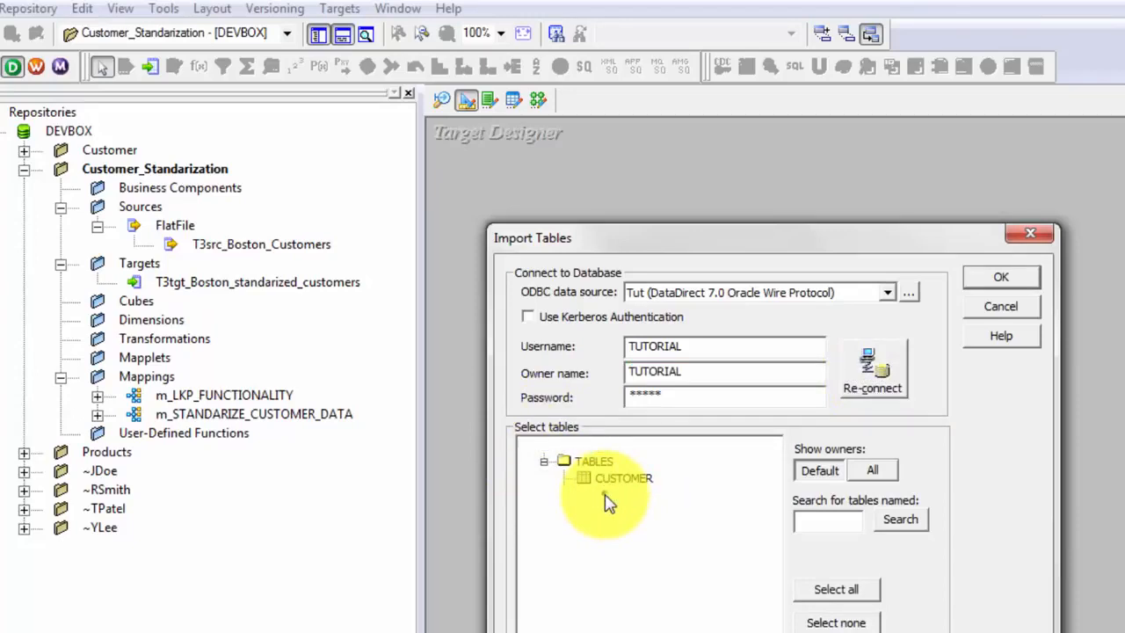
click(994, 280)
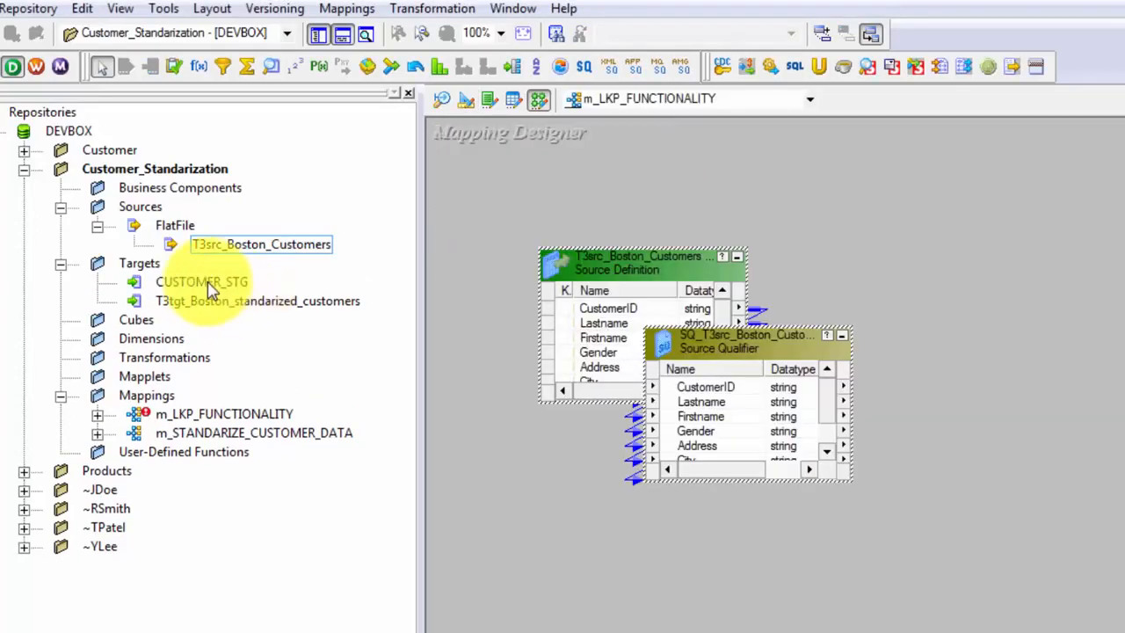
Add the CUSTOMER_STG target to the m_LKP_FUNCTIONALITY mapping and make room in the workspace, enlarging the source qualifier to show all its ports.
click(211, 290)
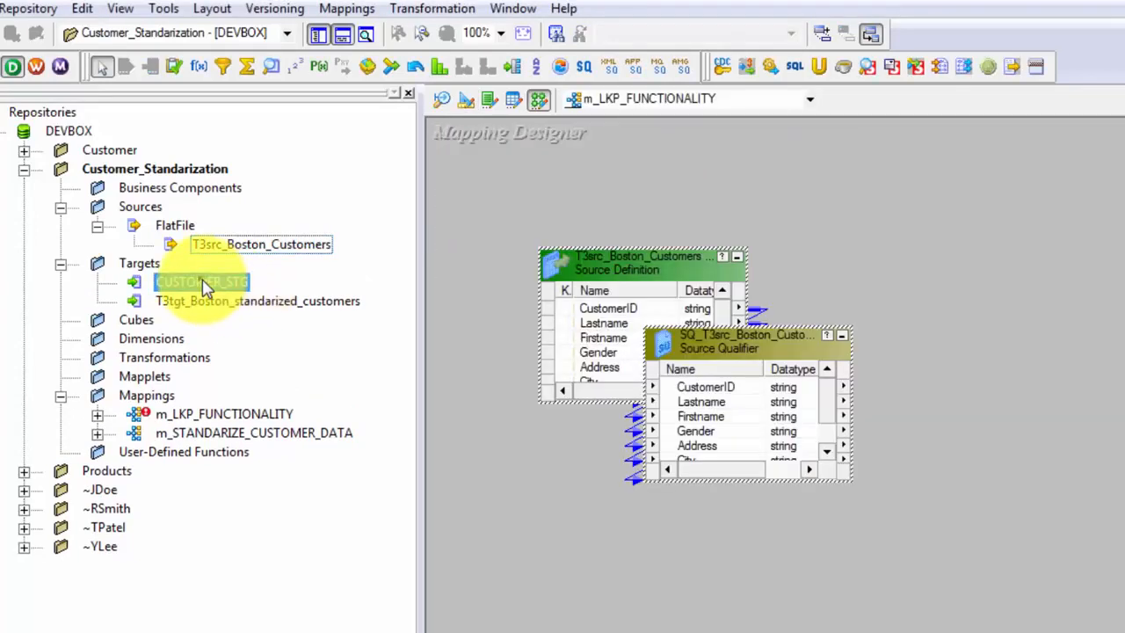
drag(1108, 302, 1116, 297)
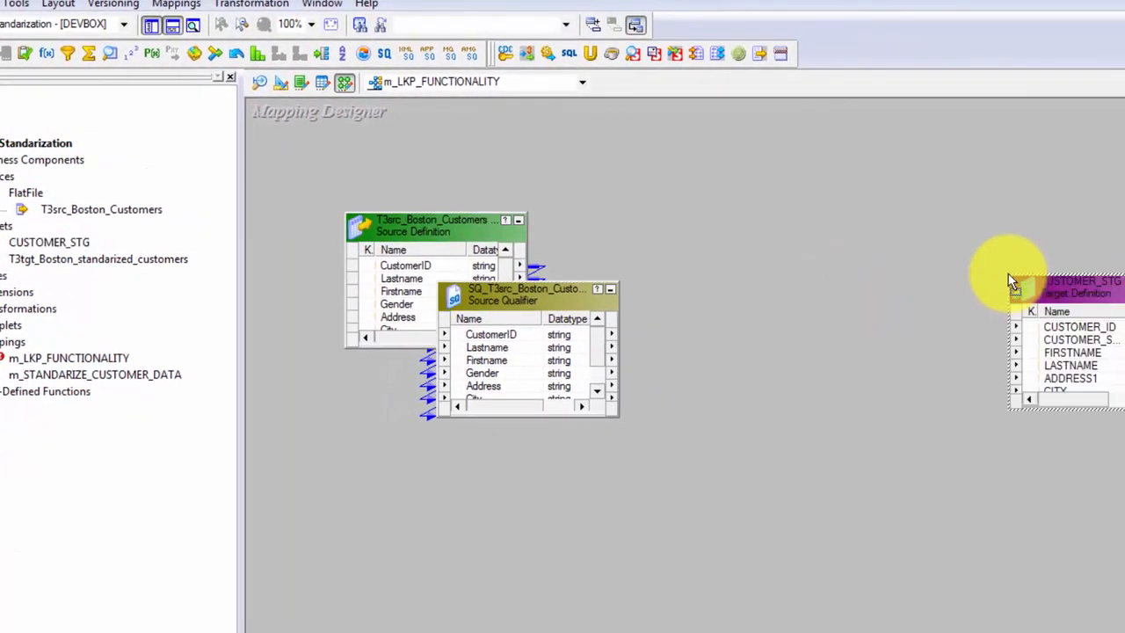
click(228, 76)
drag(650, 294, 796, 264)
drag(92, 282, 82, 201)
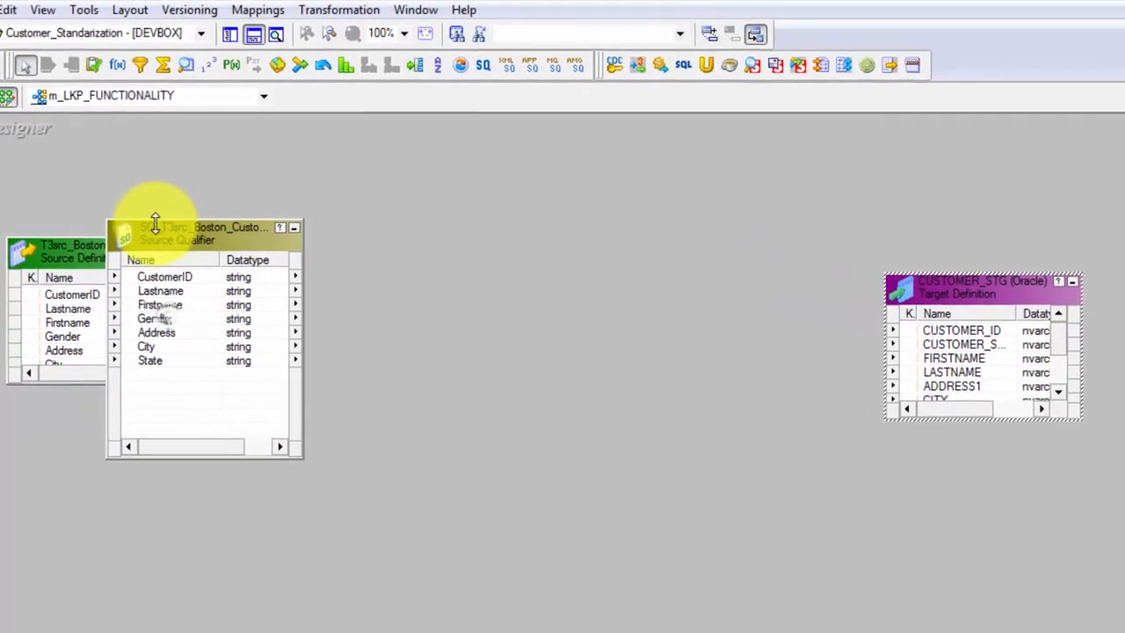
Add an Expression transformation beside the source qualifier and link all source qualifier ports into it.
click(115, 64)
drag(365, 226, 553, 478)
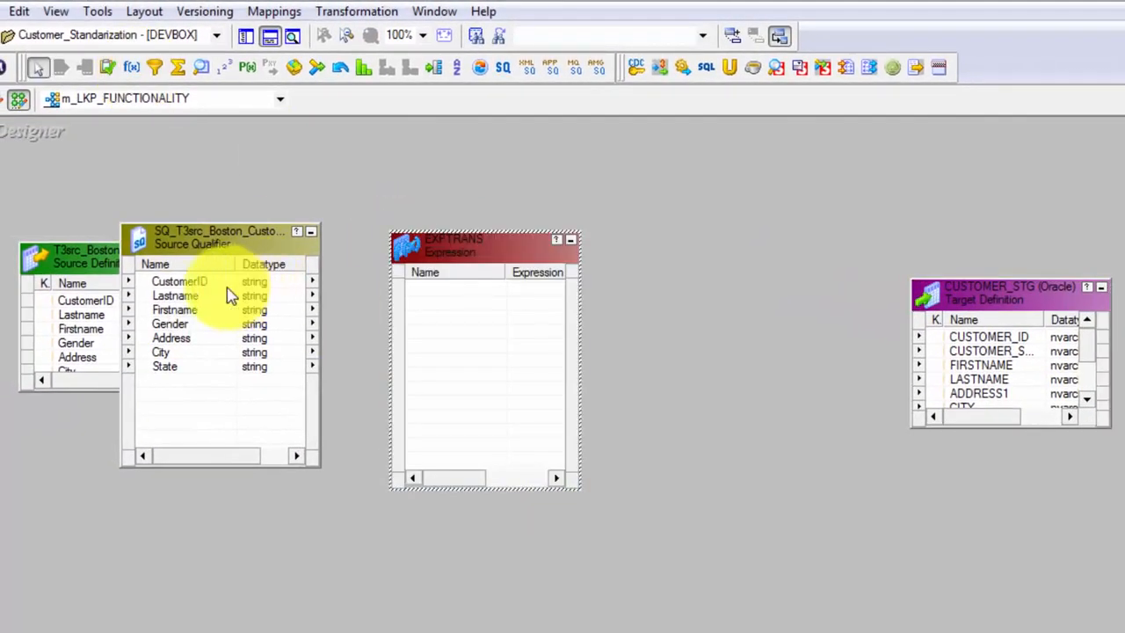
click(191, 282)
key(ctrl+a)
drag(268, 286, 437, 290)
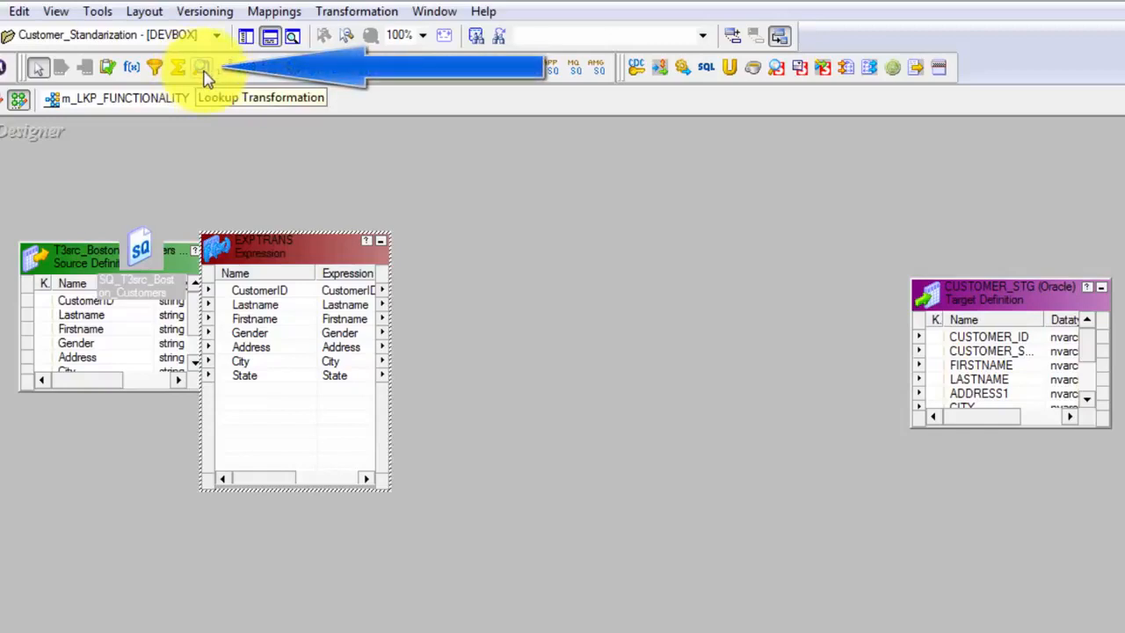
Create a Lookup transformation named lkp_TGT in the mapping.
click(349, 12)
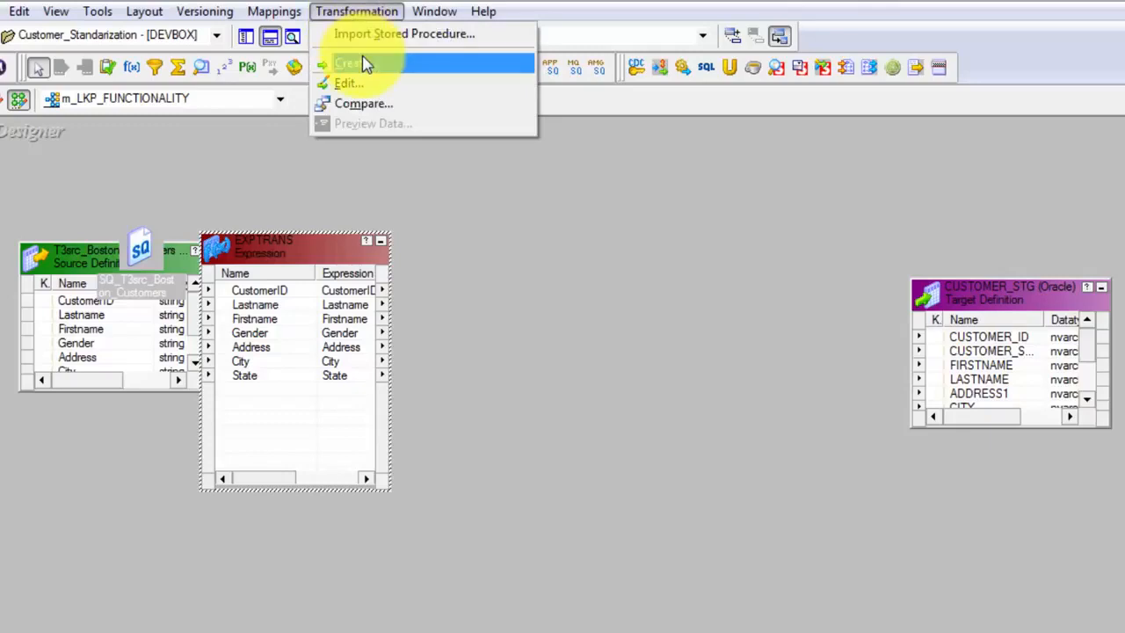
click(363, 61)
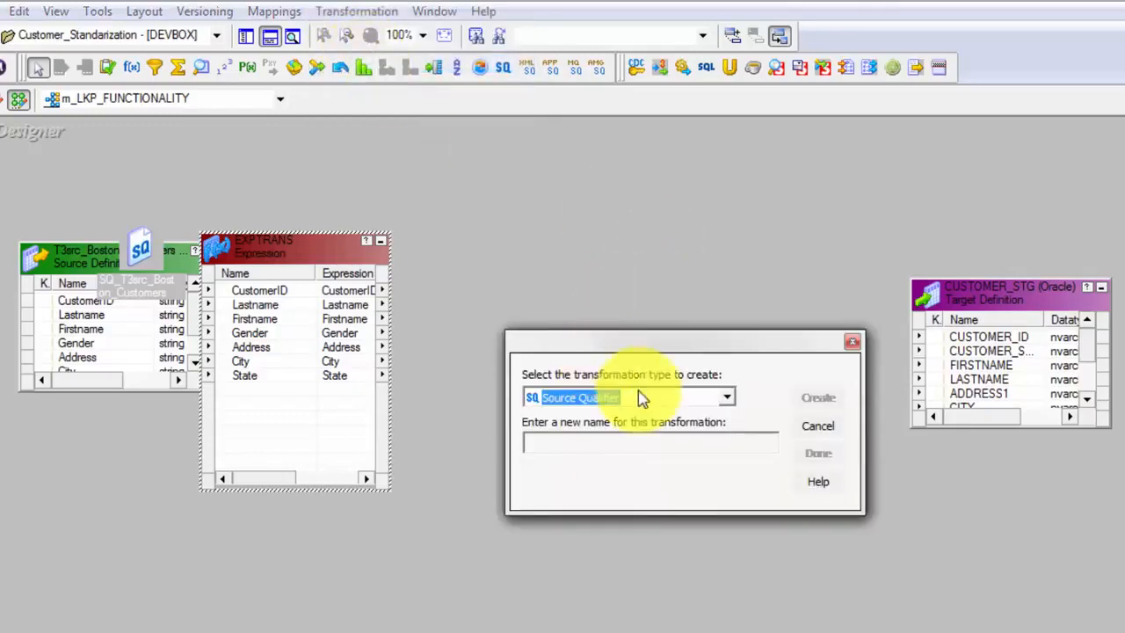
key(l)
click(559, 439)
text(lkp_TGT)
click(818, 397)
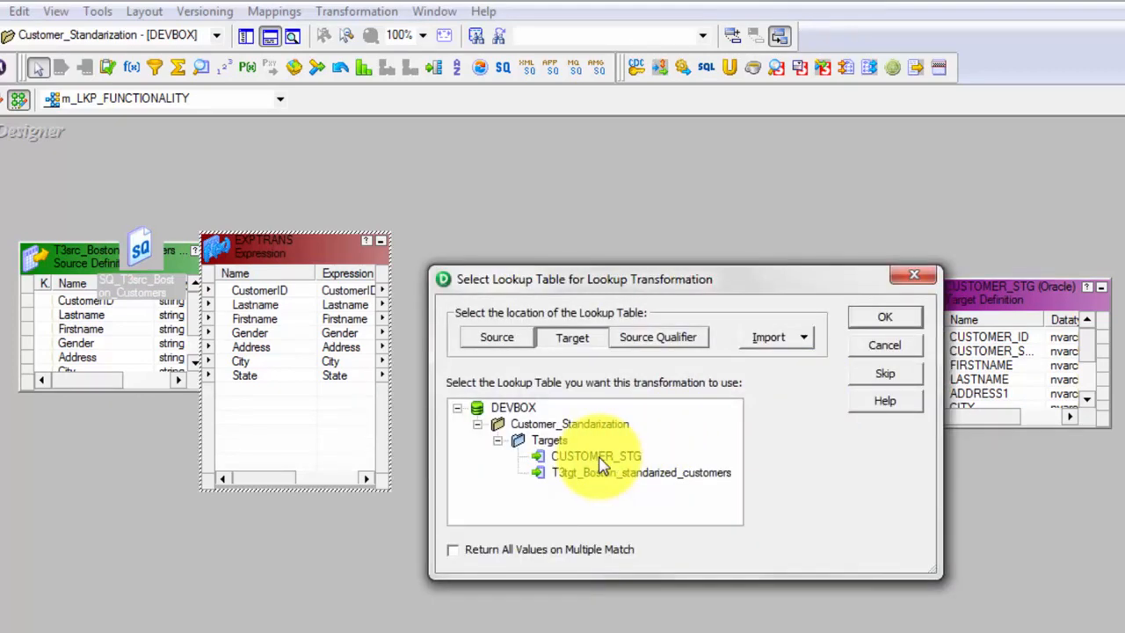
Import the CUSTOMER_STG relational table from the database as the lookup table for lkp_TGT.
click(594, 457)
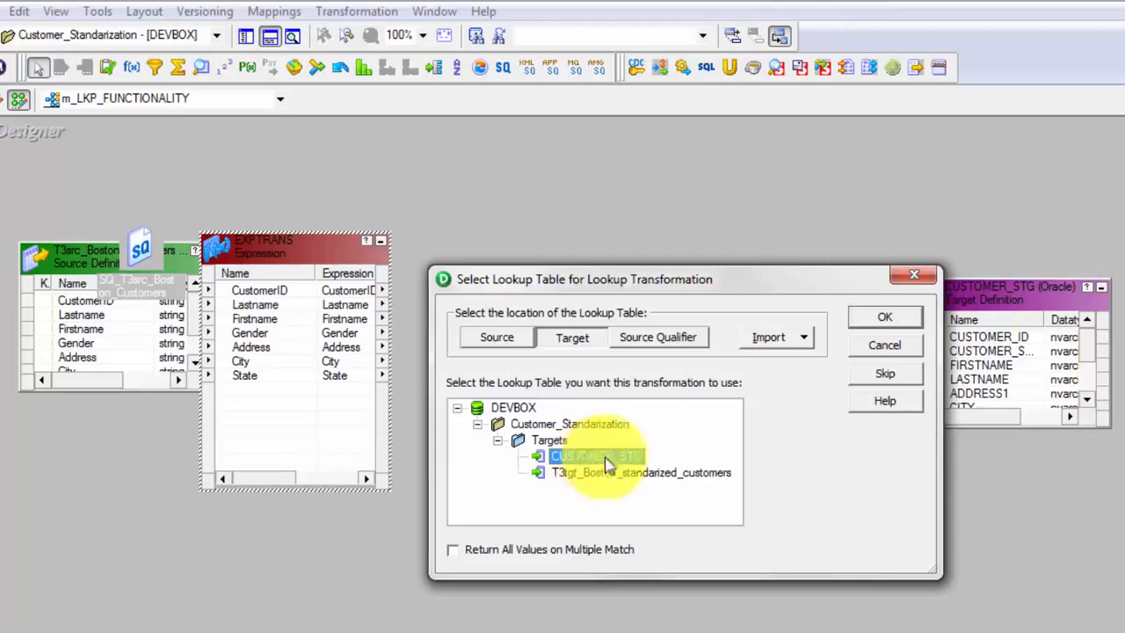
click(774, 343)
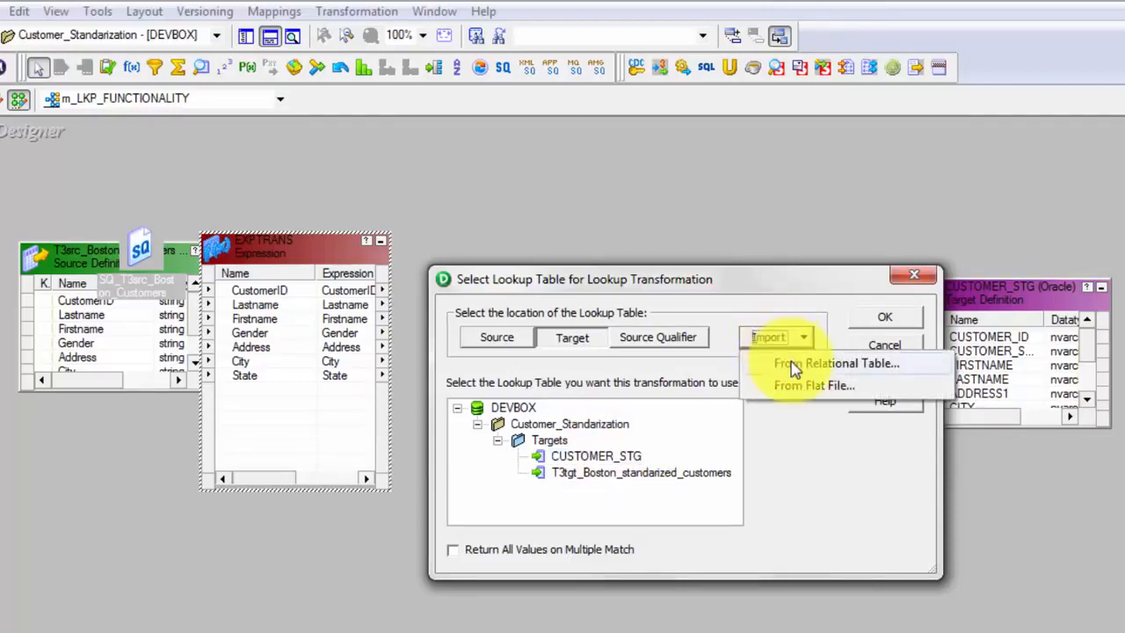
click(786, 362)
click(464, 437)
click(553, 470)
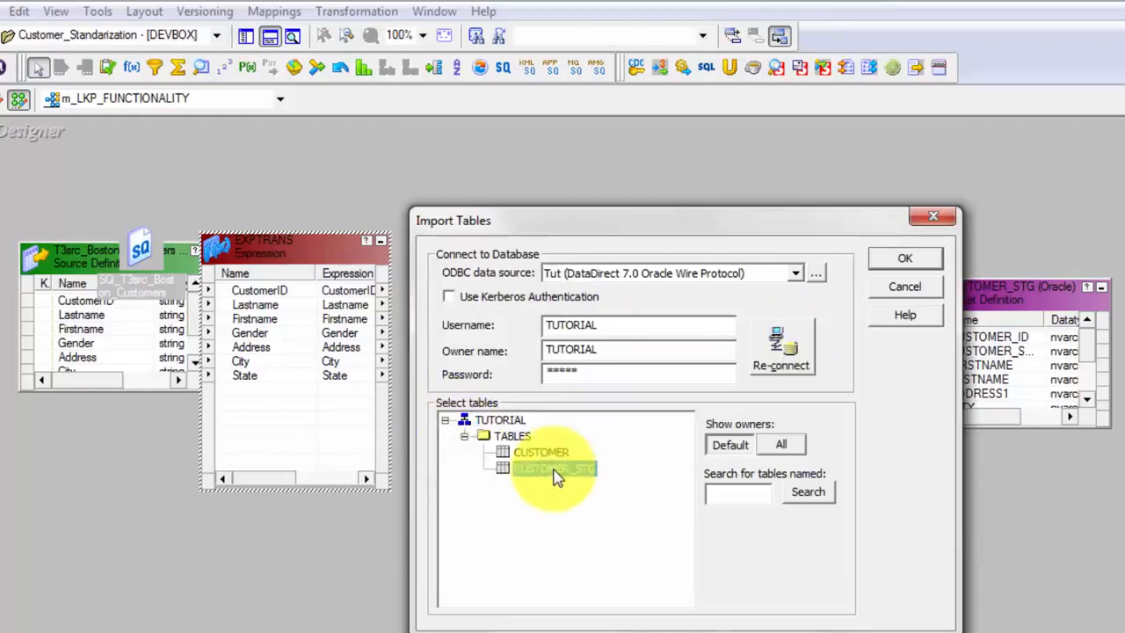
double_click(553, 469)
Arrange the mapping so the lookup sits between the expression and the target, moving the source objects away and widening the expression.
drag(88, 242, 615, 205)
drag(140, 245, 3, 208)
drag(110, 257, 4, 259)
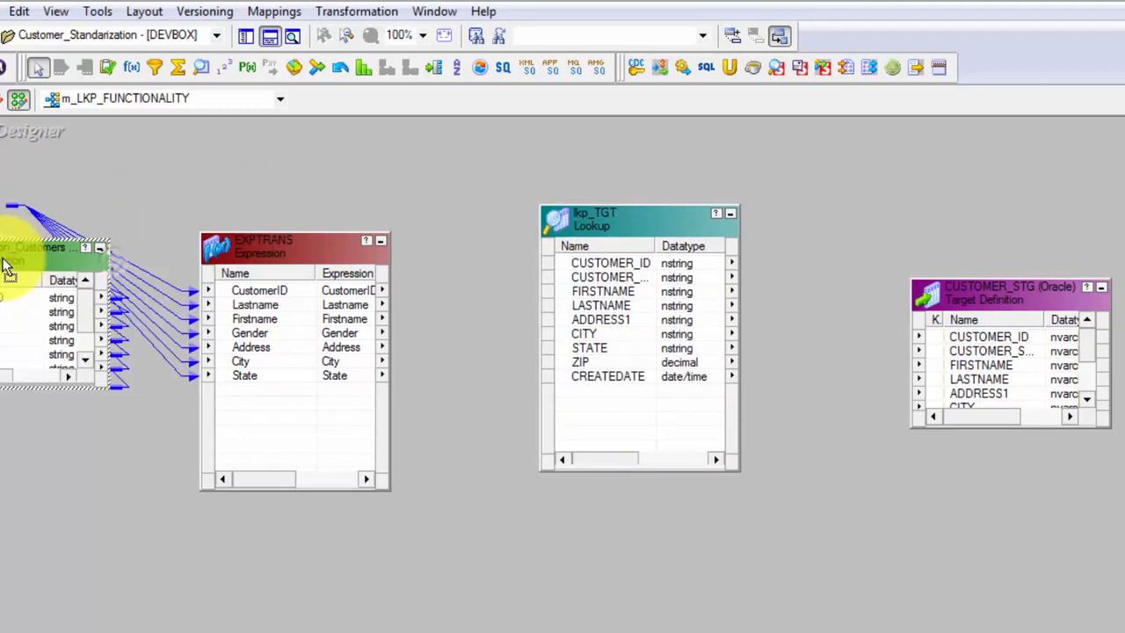
click(284, 290)
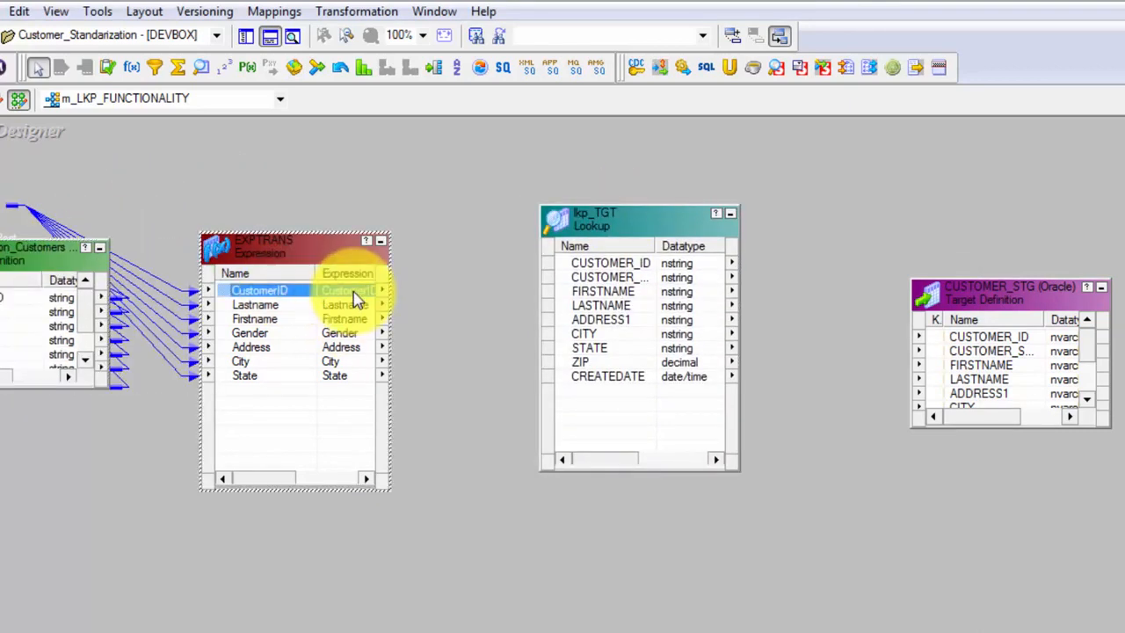
drag(388, 246, 428, 249)
click(614, 207)
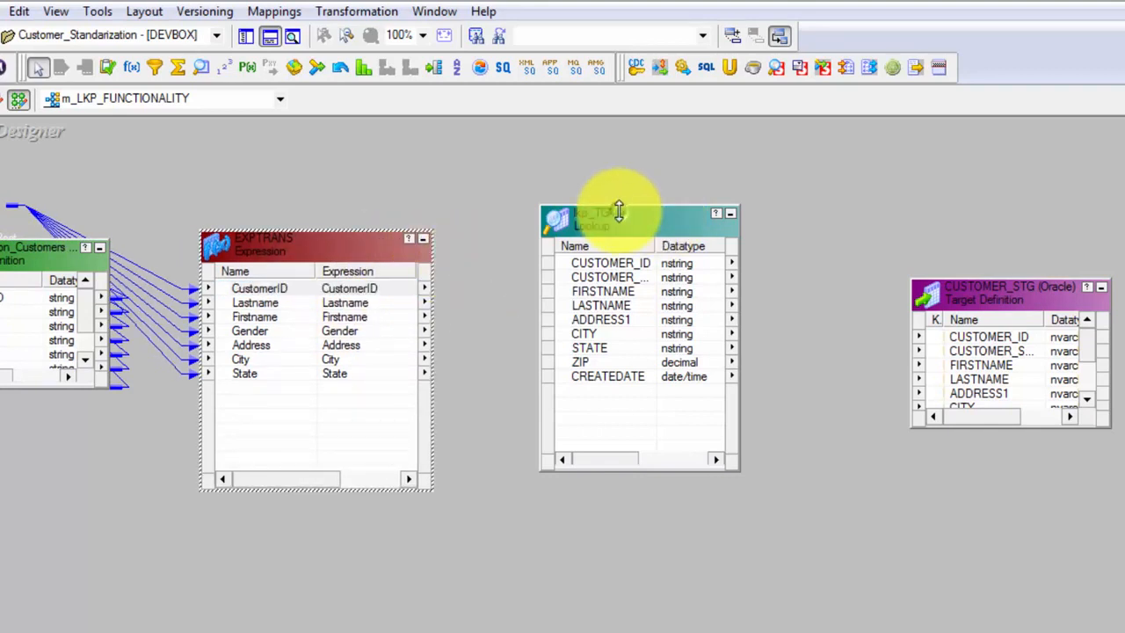
drag(611, 227, 614, 224)
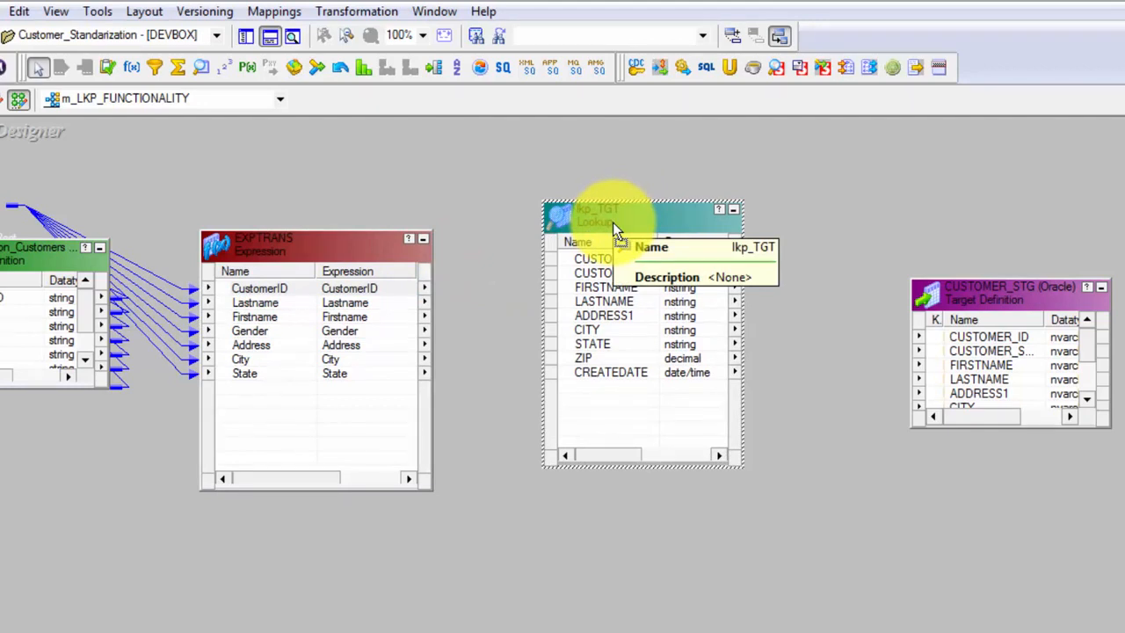
Link the CustomerID port of the expression into the lkp_TGT lookup as a new input port.
click(350, 290)
drag(396, 299, 624, 424)
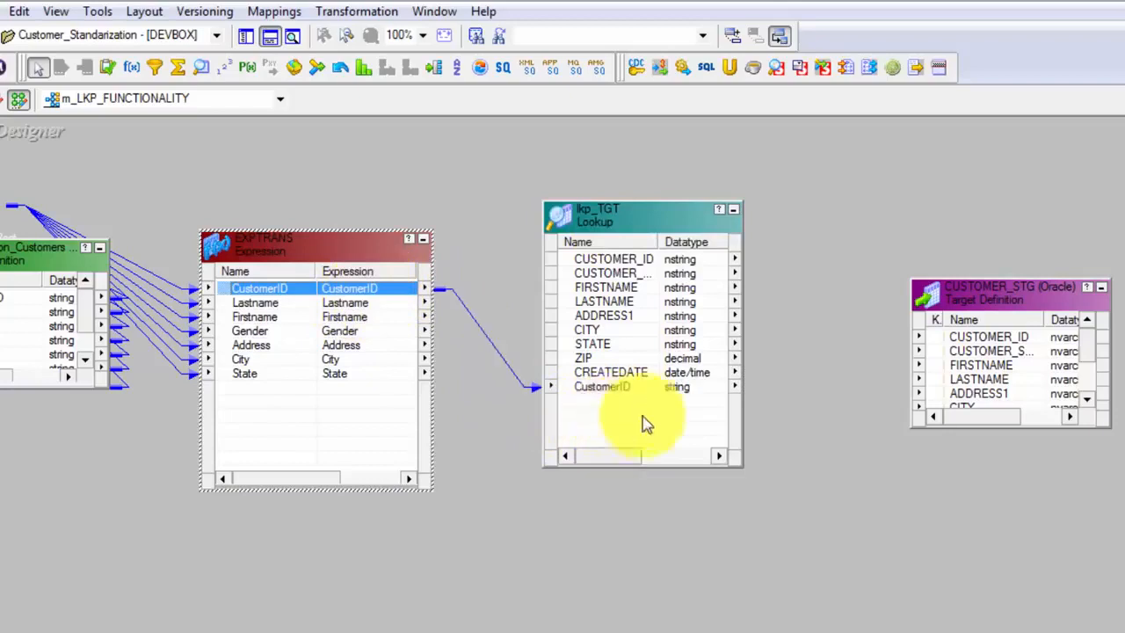
click(609, 390)
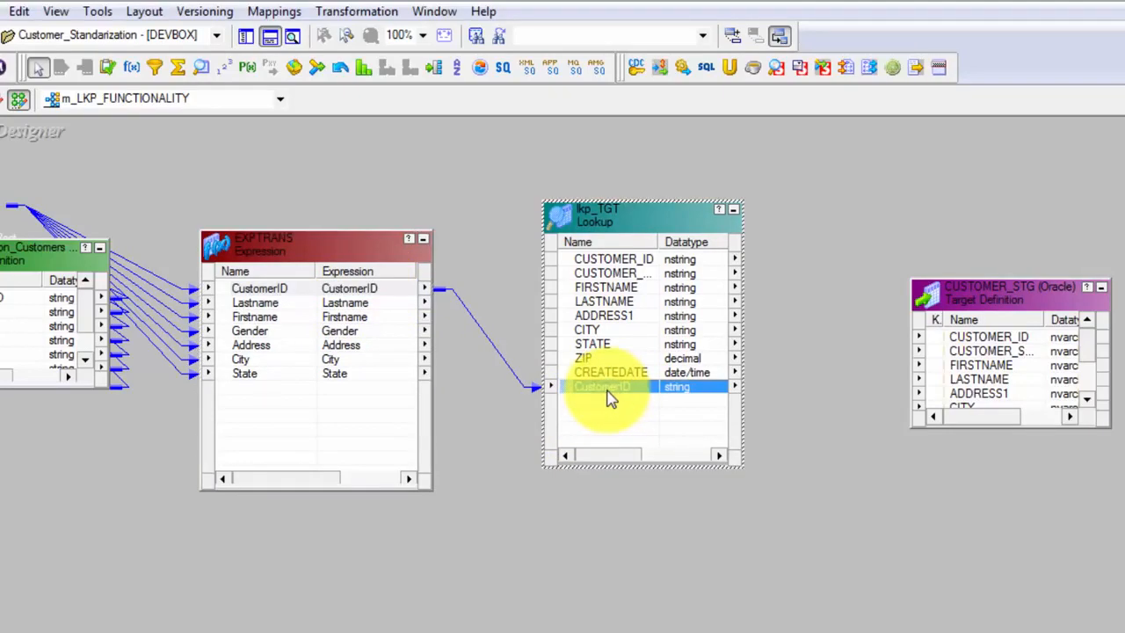
click(614, 263)
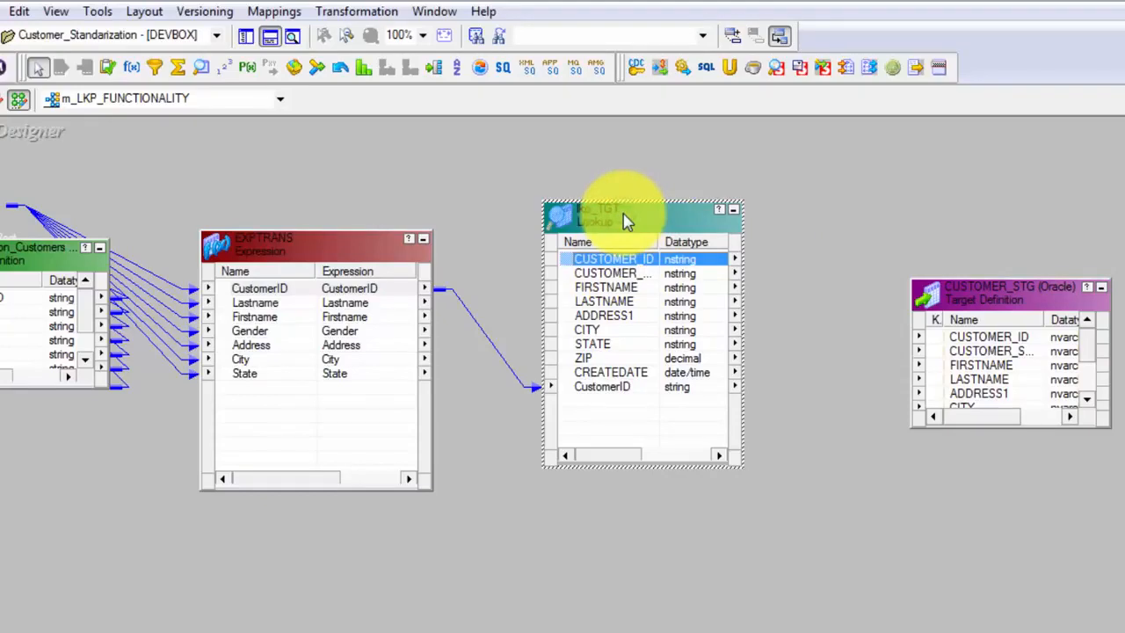
click(990, 295)
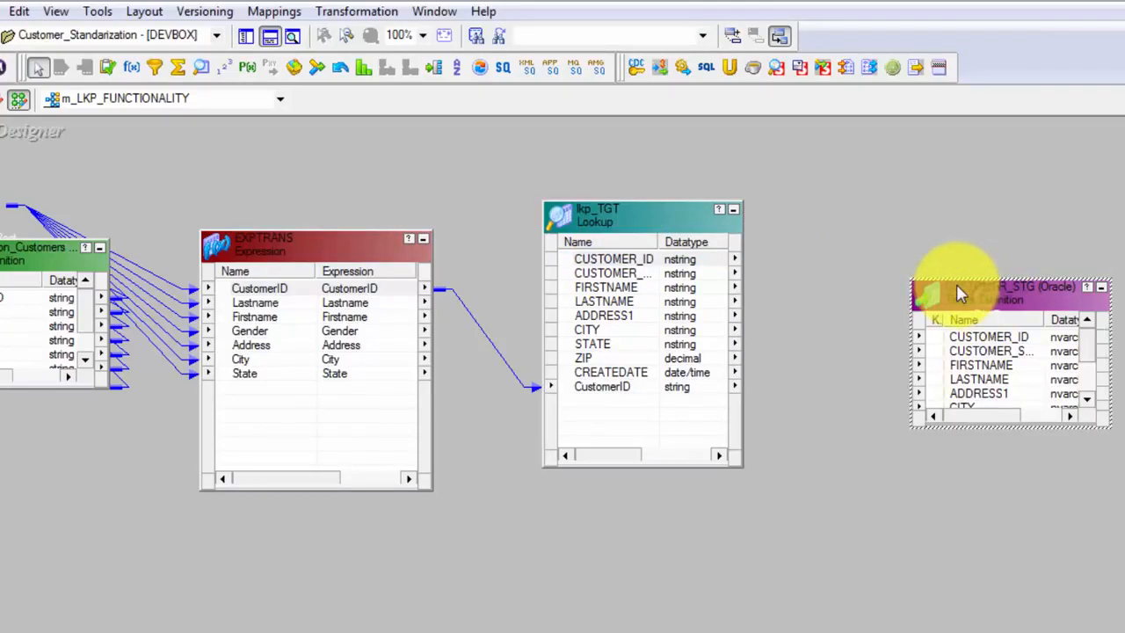
click(263, 294)
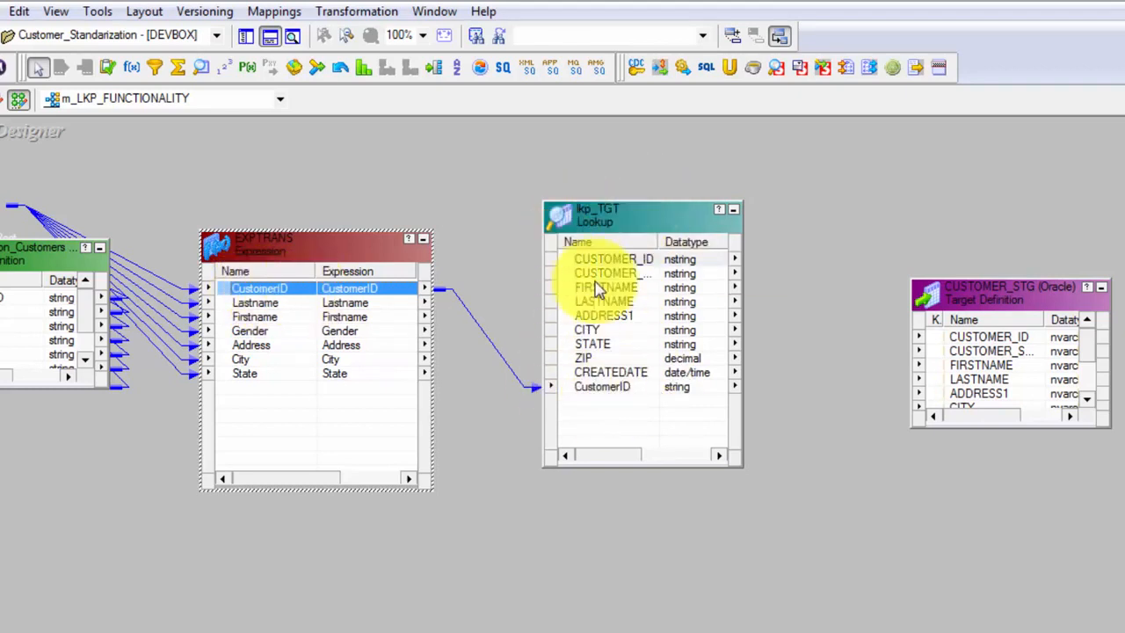
click(606, 260)
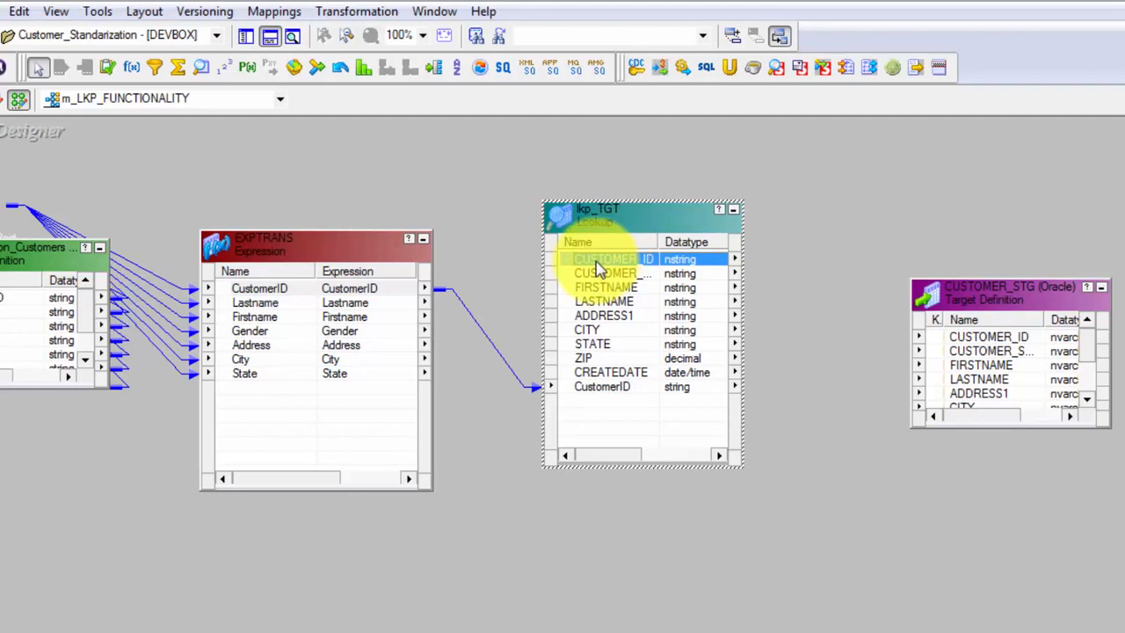
Move the CUSTOMER_STG target farther away from the lkp_TGT lookup to free up workspace between them.
drag(1011, 295, 1124, 287)
drag(823, 264, 976, 472)
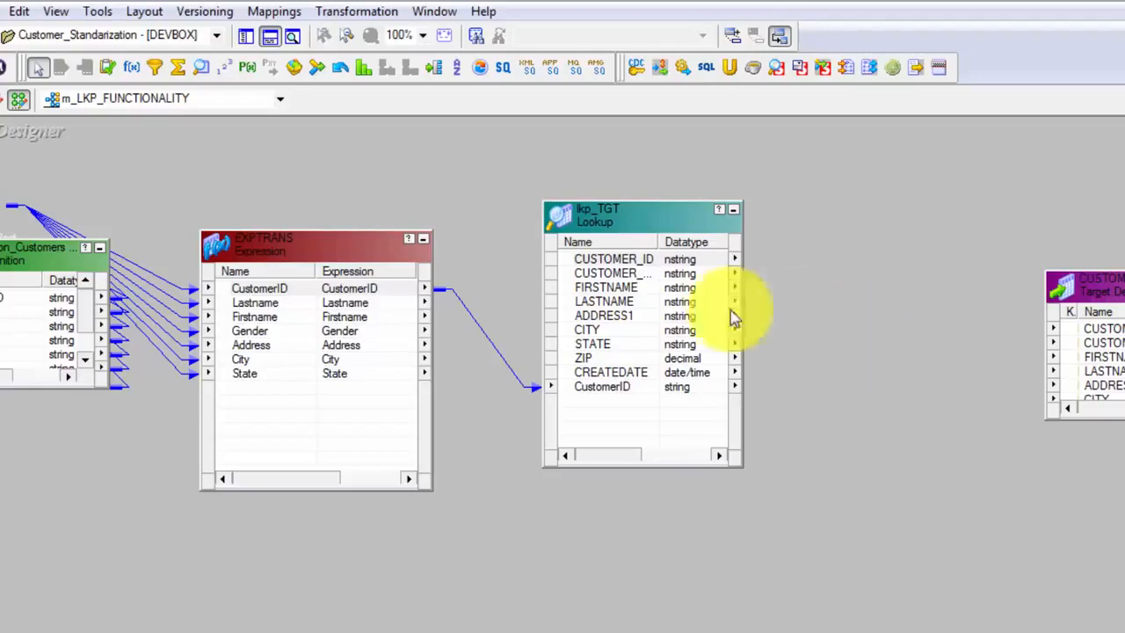
click(639, 278)
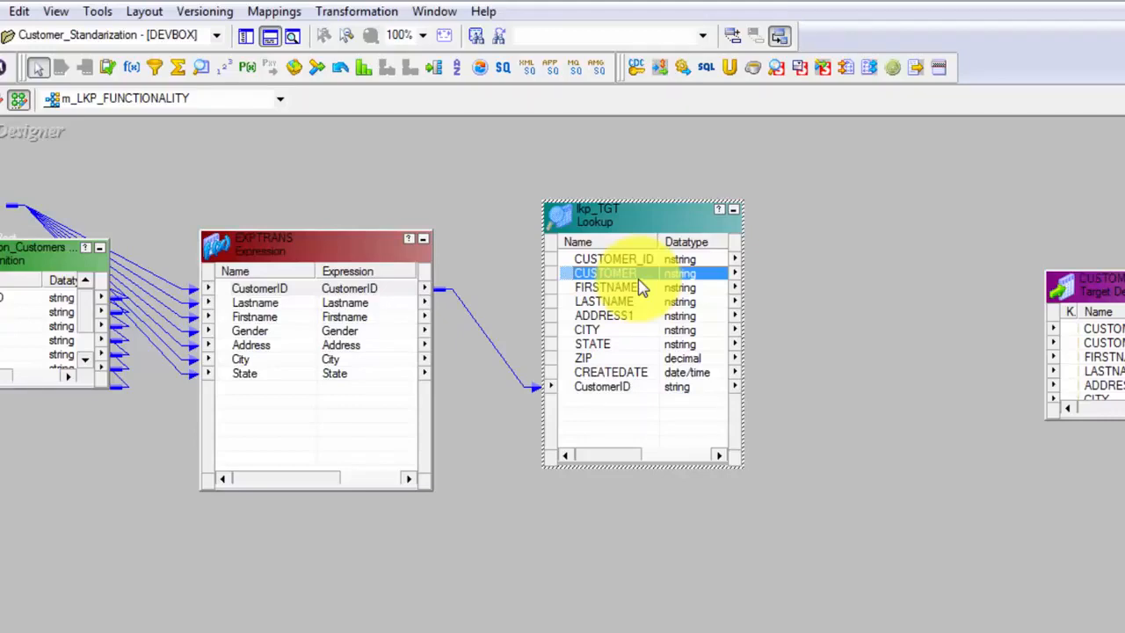
Set the lkp_TGT lookup condition to match CUSTOMER_ID = CustomerID and apply it.
double_click(634, 220)
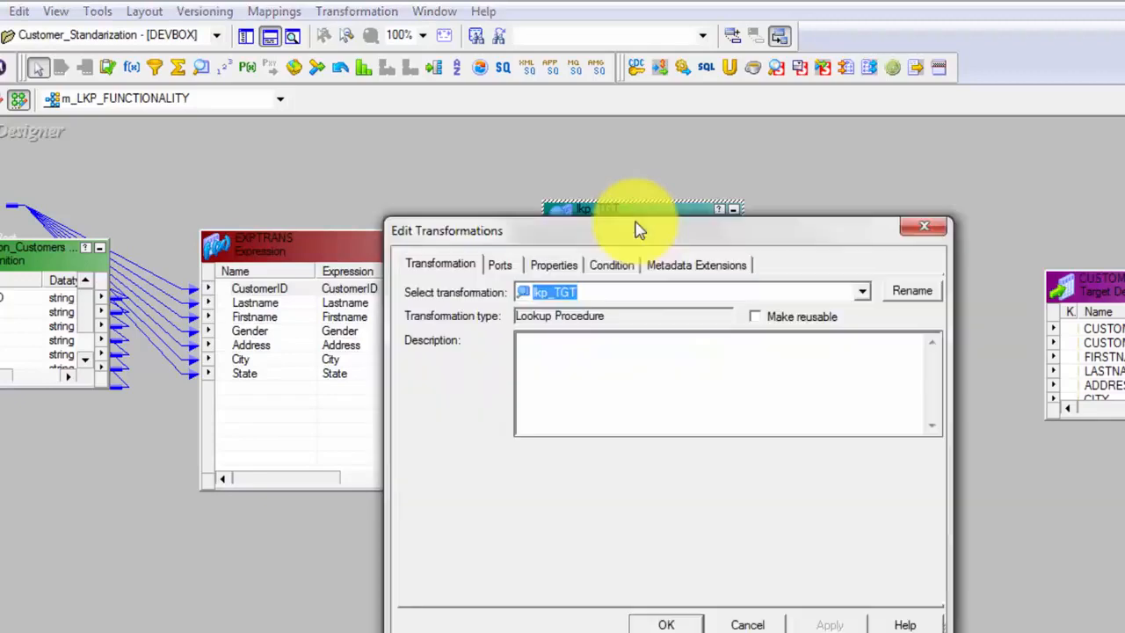
click(613, 266)
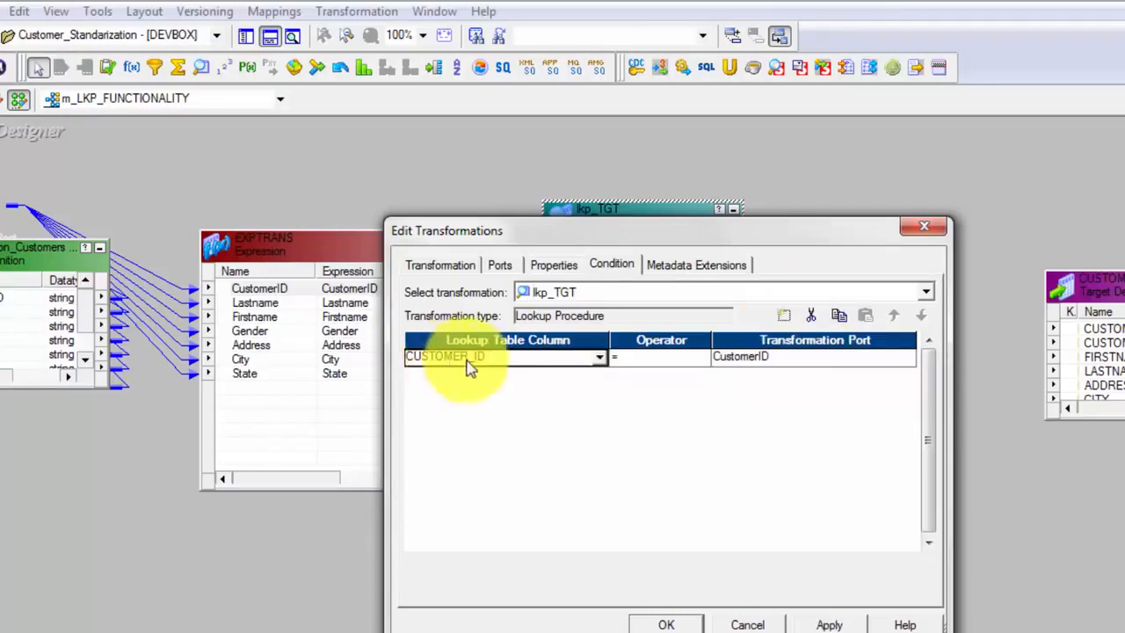
click(597, 358)
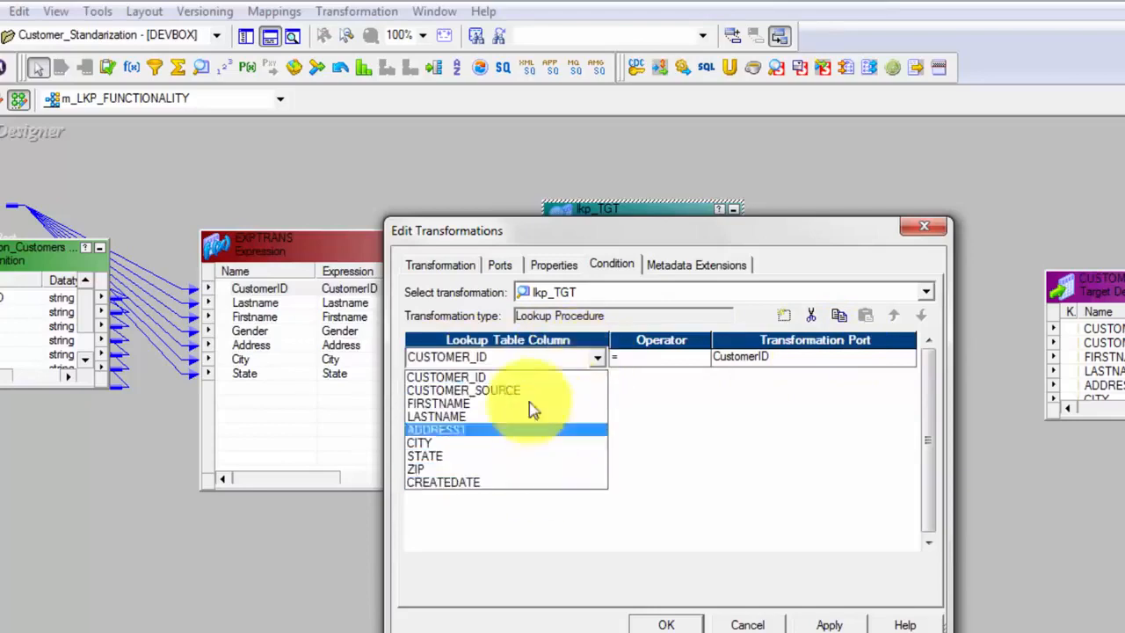
click(522, 378)
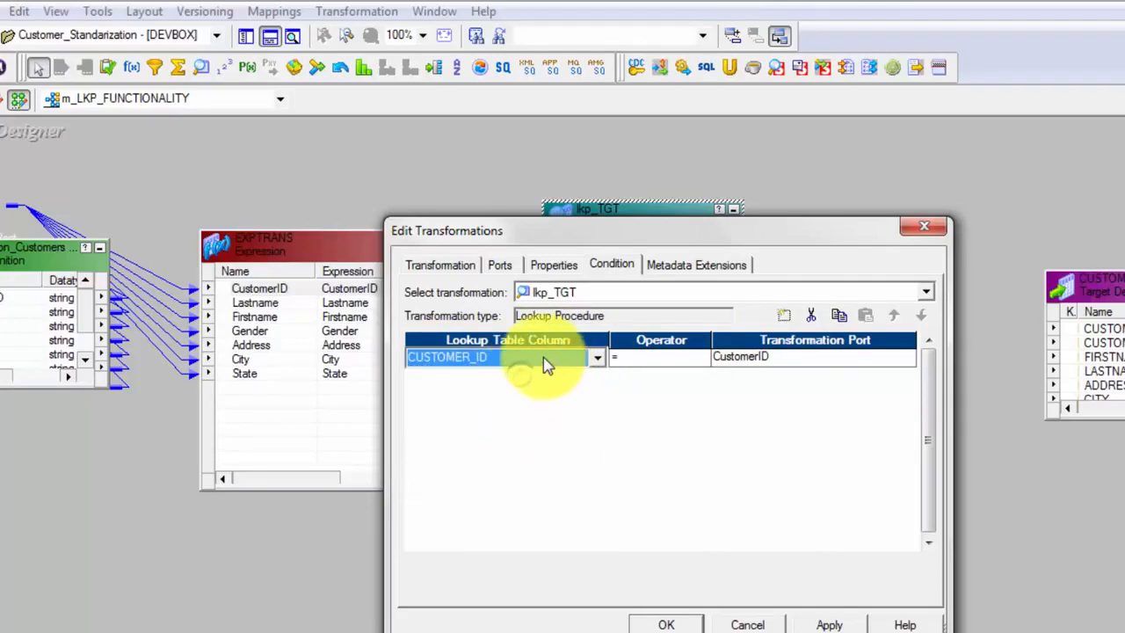
click(828, 622)
click(666, 624)
Shift the existing transformations aside and add a Router transformation between the lkp_TGT lookup and the CUSTOMER_STG target.
drag(374, 245, 252, 227)
drag(595, 204, 530, 216)
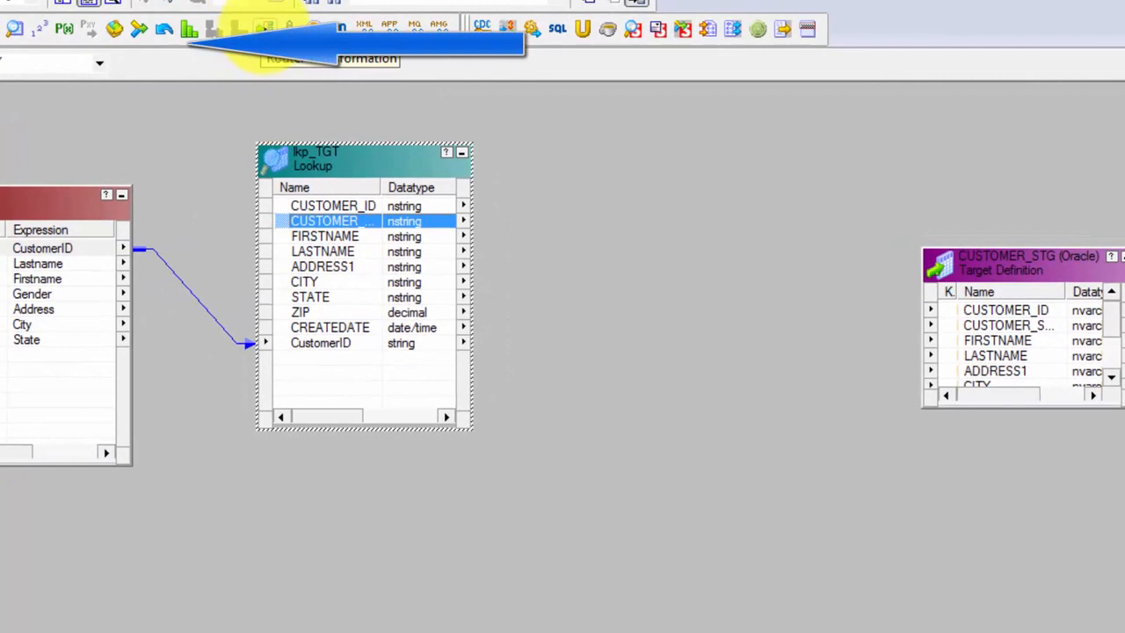
click(264, 29)
drag(583, 143, 834, 457)
Move the CUSTOMER_STG target farther from the router and enlarge it to show all its ports.
click(1049, 255)
drag(1048, 255, 1120, 322)
drag(1123, 292, 1123, 200)
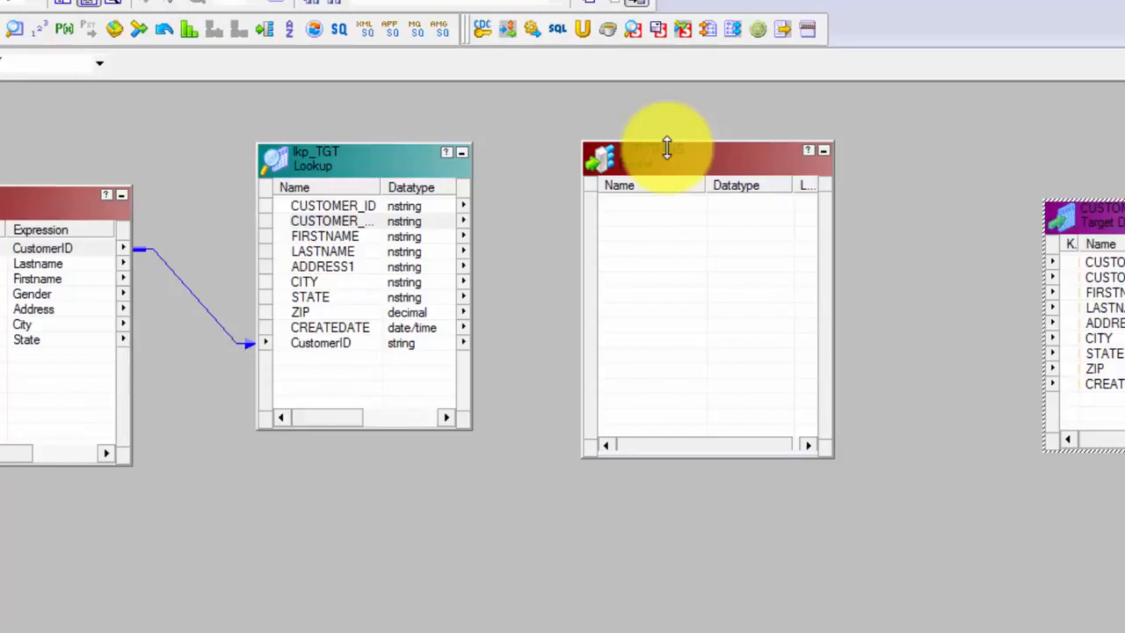
drag(667, 150, 672, 151)
Link all seven expression ports, from CustomerID to State, into the router's input group.
click(42, 248)
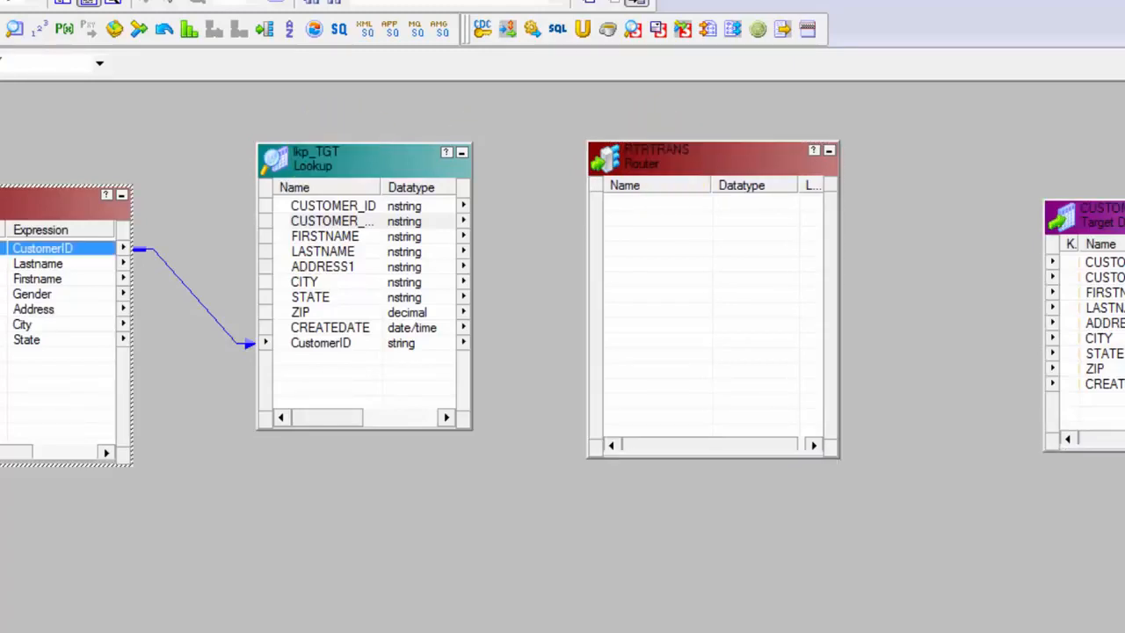
key(shift+Down)
key(shift+Down)
key(shift+Down)
key(shift+Down)
key(shift+Down)
key(shift+Down)
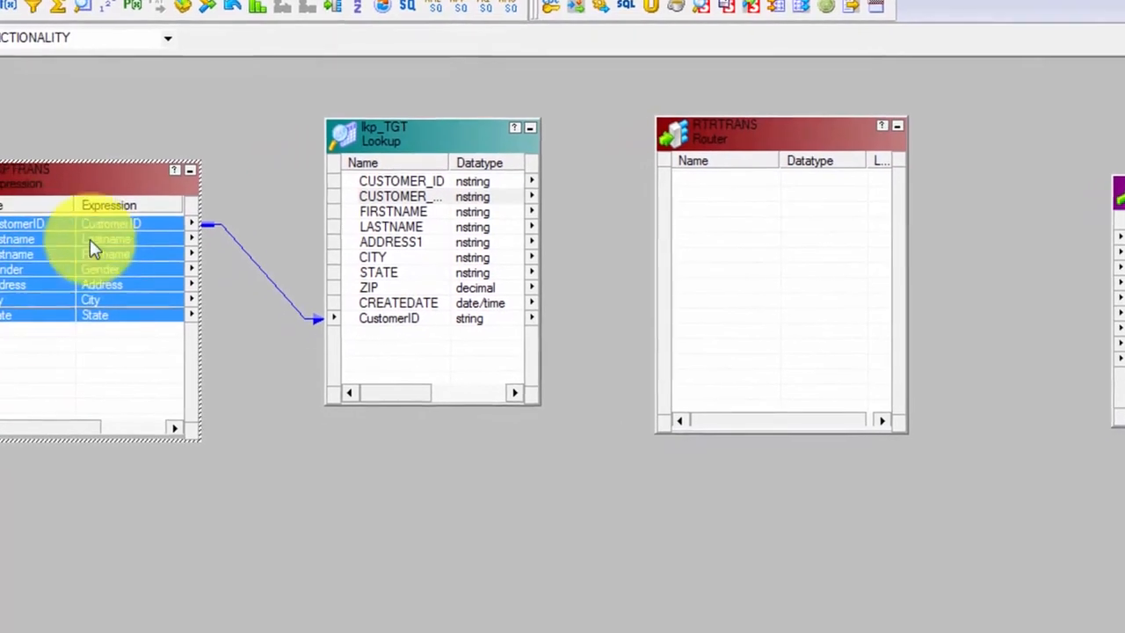
drag(176, 221, 717, 186)
Move the lookup slightly away from the router and link its CUSTOMER_ID port into the router's input group.
click(449, 168)
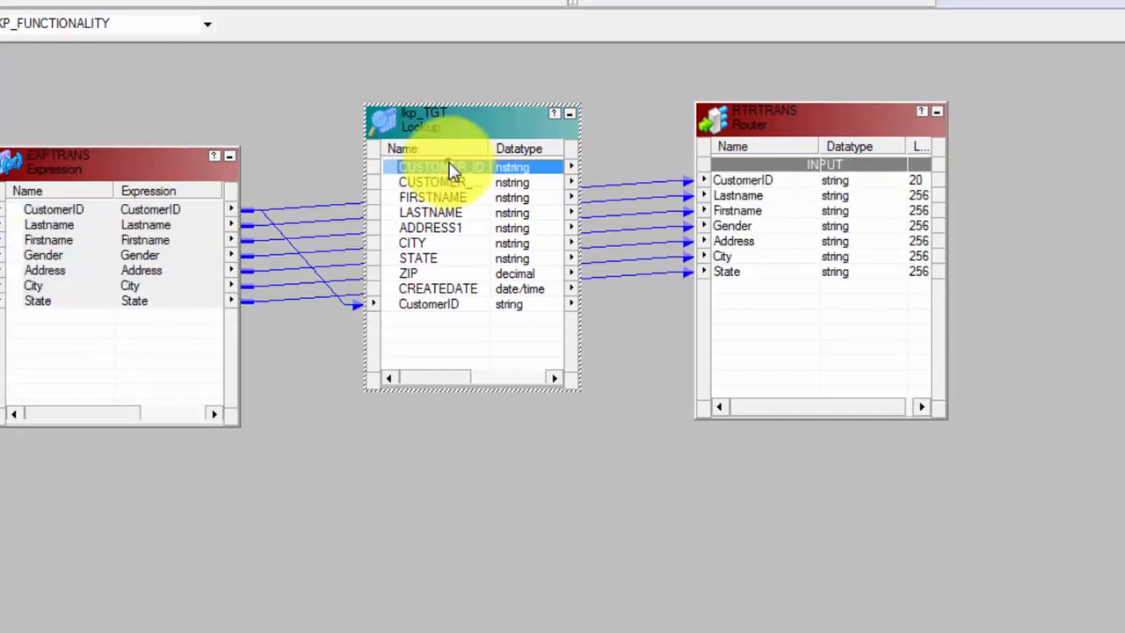
drag(443, 113, 385, 91)
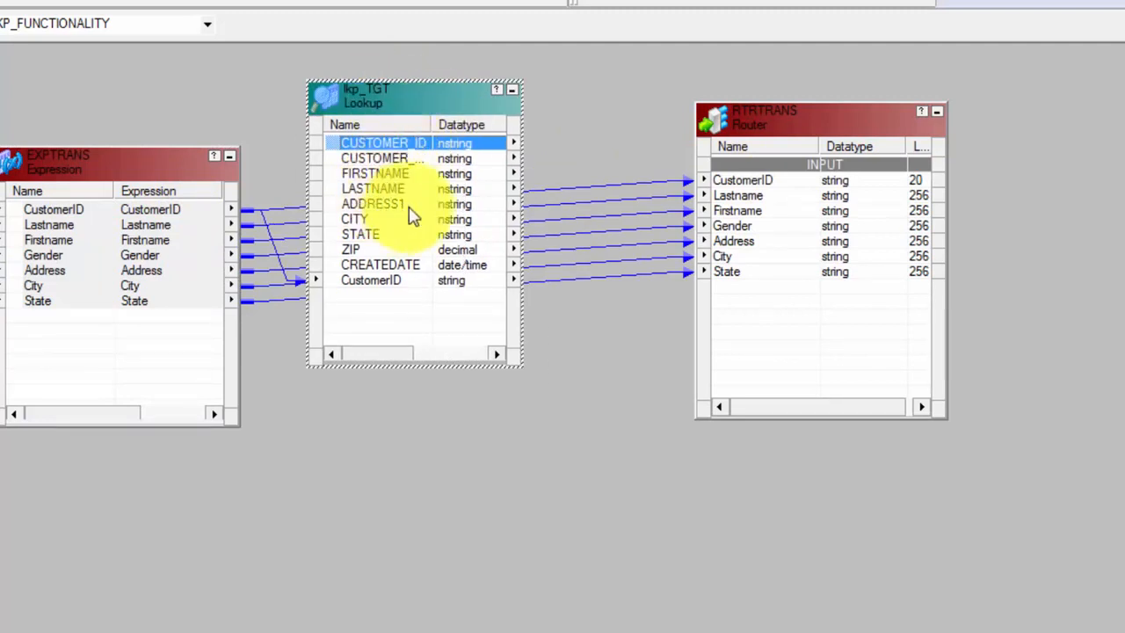
click(401, 158)
drag(431, 125, 744, 289)
click(415, 141)
Rename the router's CUSTOMER_ID input port as tgt_CUSTOMER_ID.
double_click(743, 289)
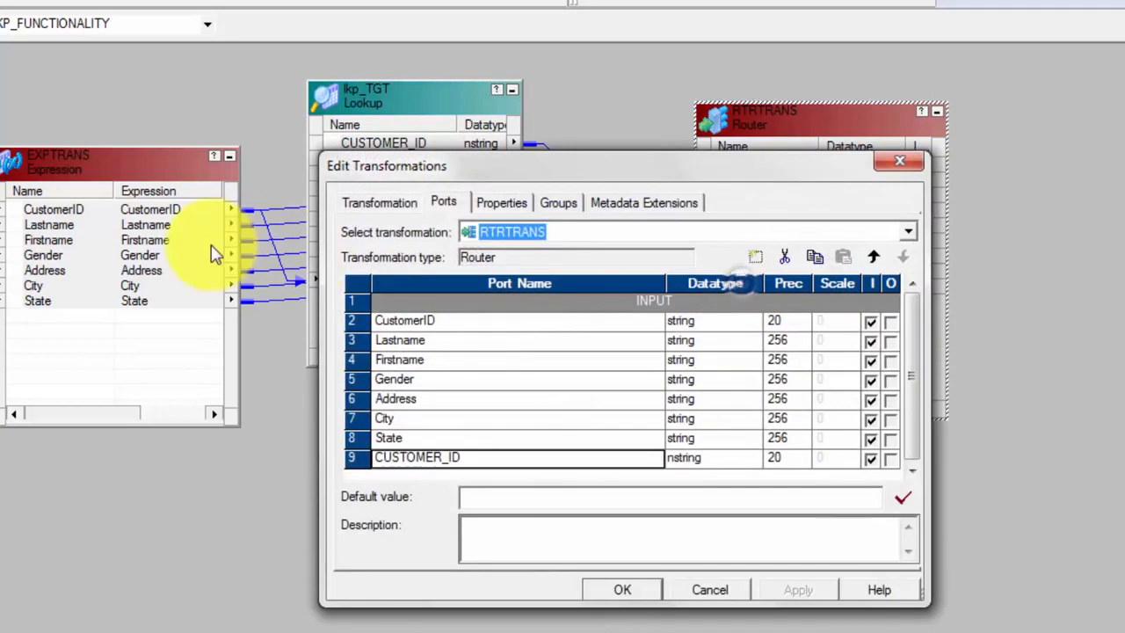
click(378, 458)
text(lkp_)
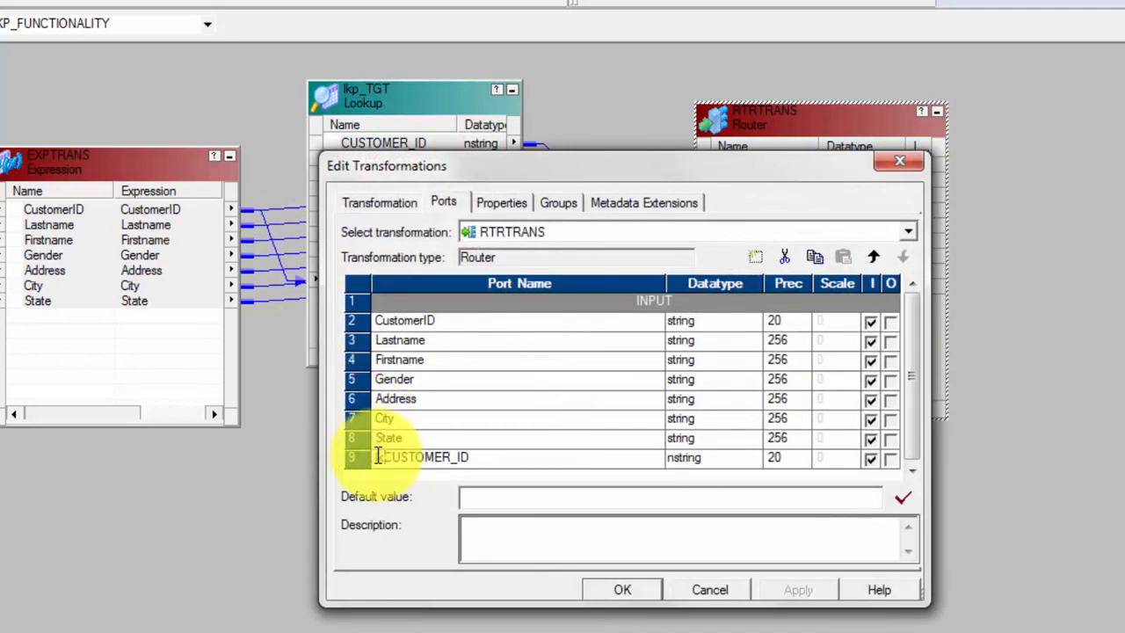
key(Return)
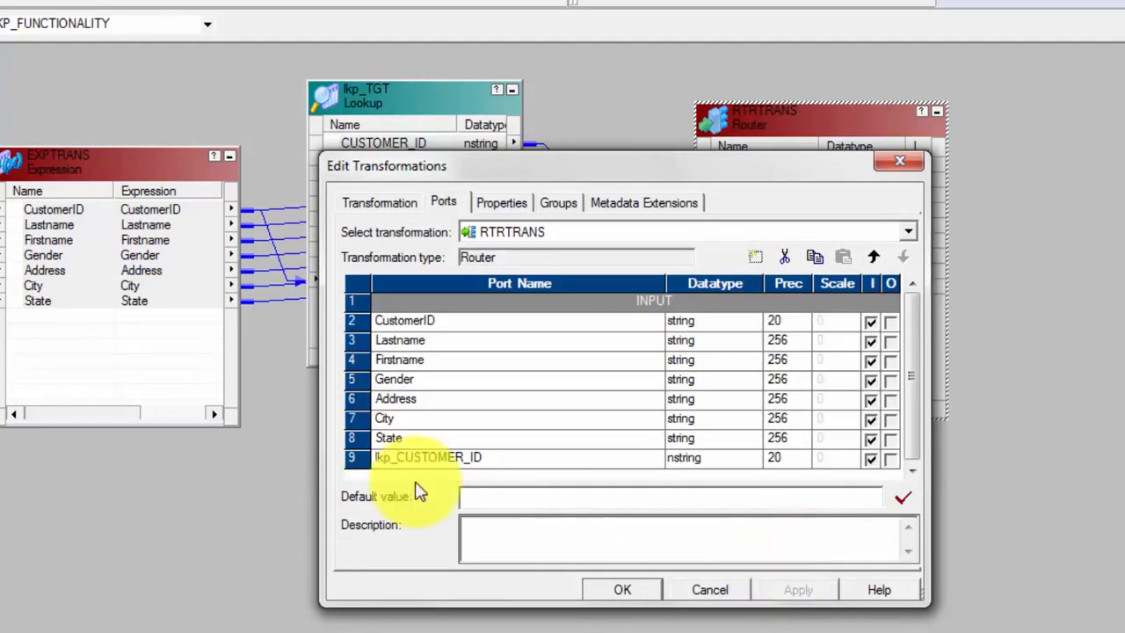
key(BackSpace)
key(BackSpace)
key(BackSpace)
text(tgt)
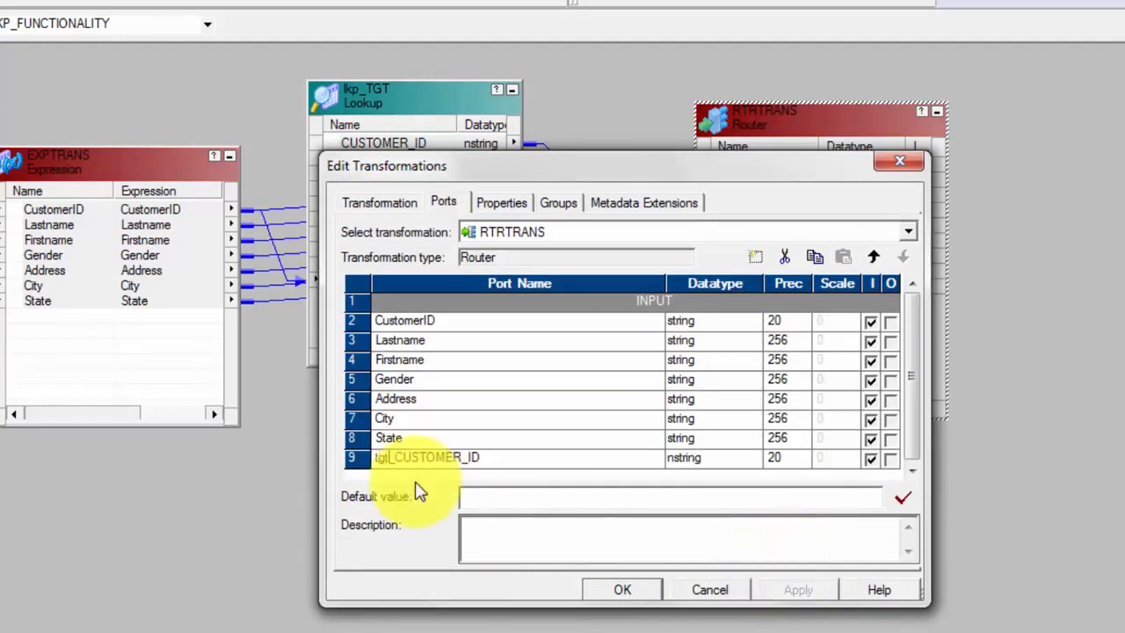
key(Return)
Shift the lookup and router aside and add a router group named INSERTS.
drag(435, 106, 319, 95)
drag(810, 123, 607, 116)
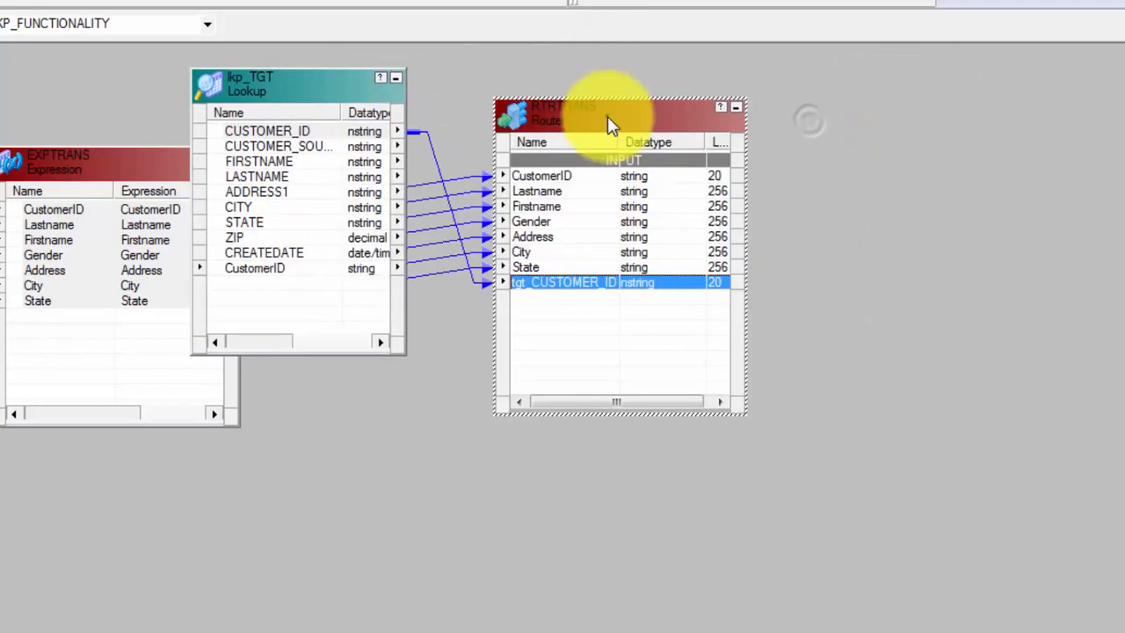
double_click(607, 116)
click(556, 211)
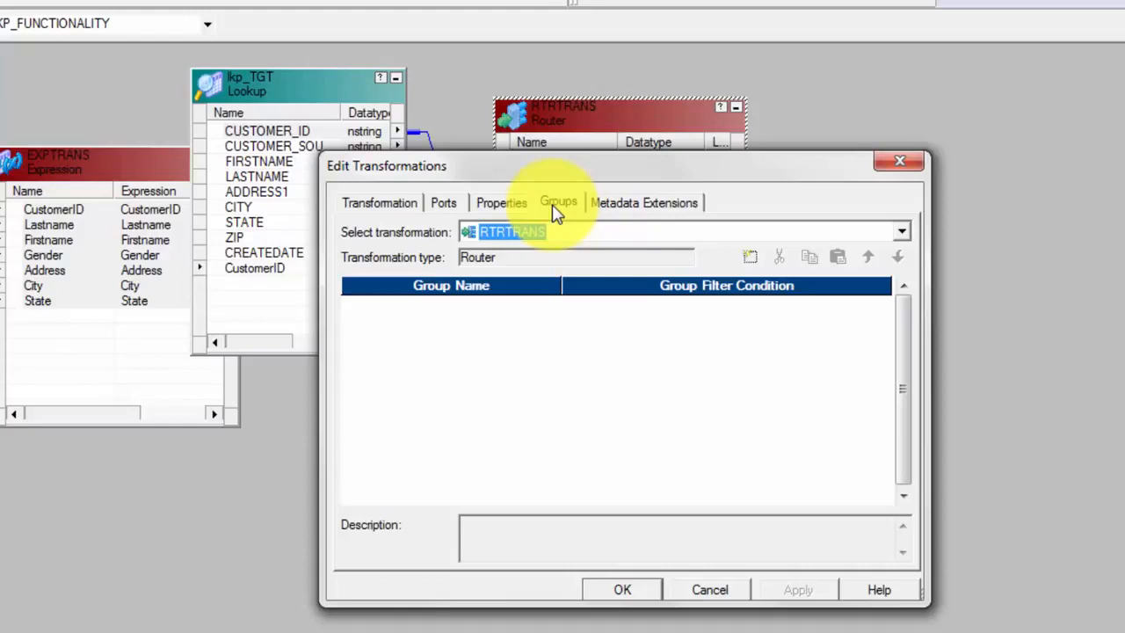
click(749, 258)
key(BackSpace)
text(INSERTS)
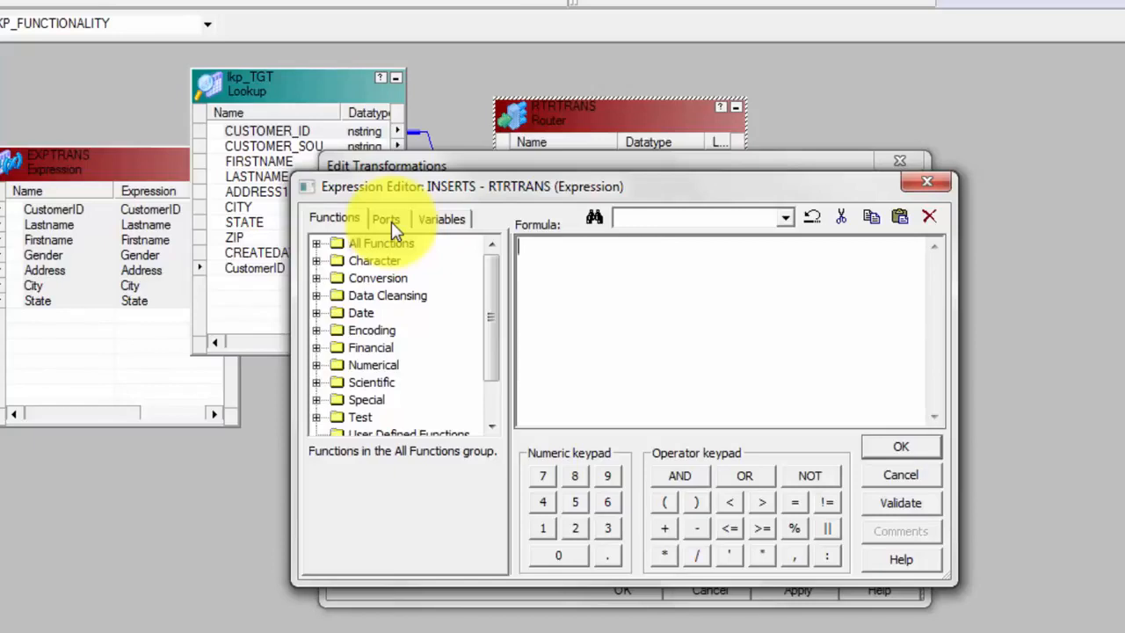
Set the filter condition of the INSERTS group to ISNULL(tgt_CUSTOMER_ID) and apply the router changes.
click(391, 222)
text(tgt_CUSTOMER_ID)
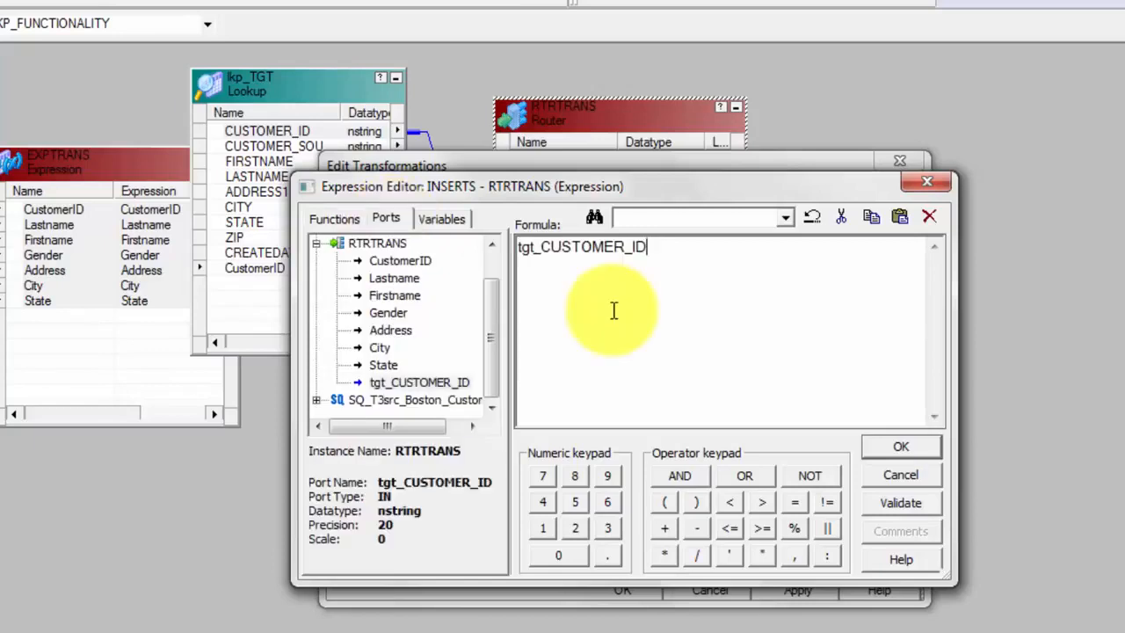
key(Left)
key(Left)
key(Left)
key(Left)
key(Left)
key(Left)
key(Left)
key(Left)
key(Left)
key(Left)
key(Left)
key(Left)
key(Left)
key(Left)
key(Left)
double_click(637, 247)
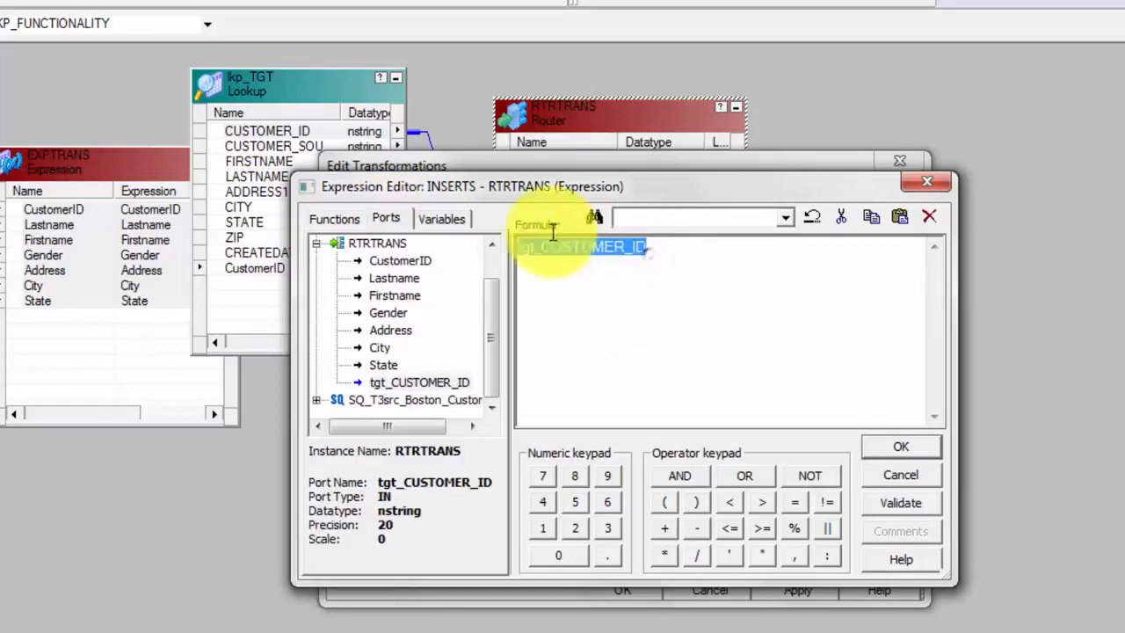
click(517, 246)
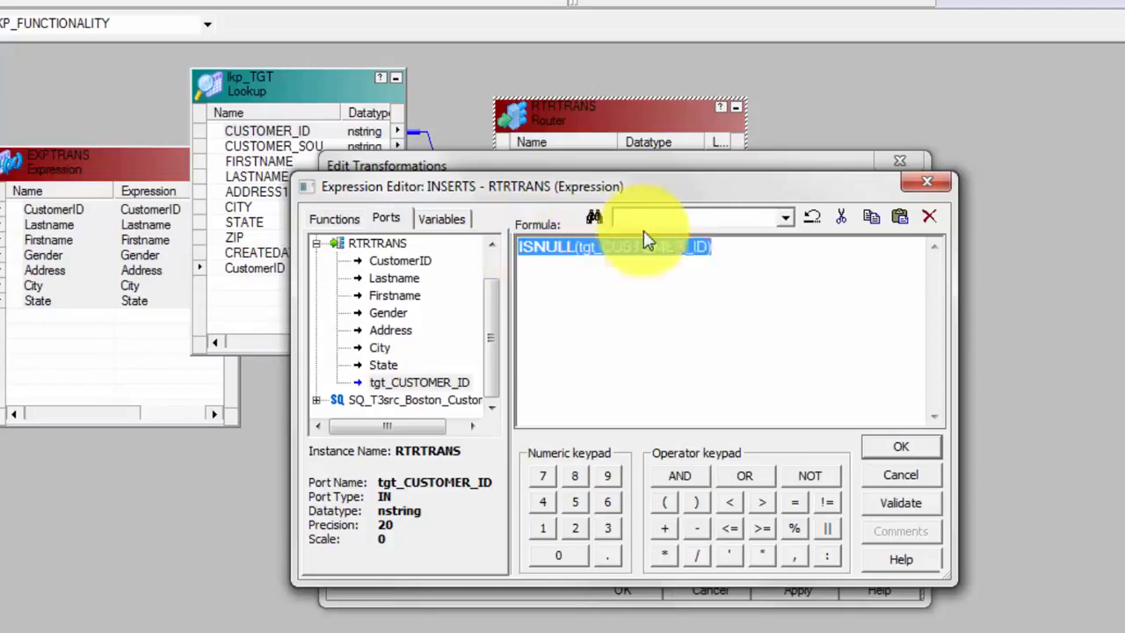
click(905, 447)
click(785, 590)
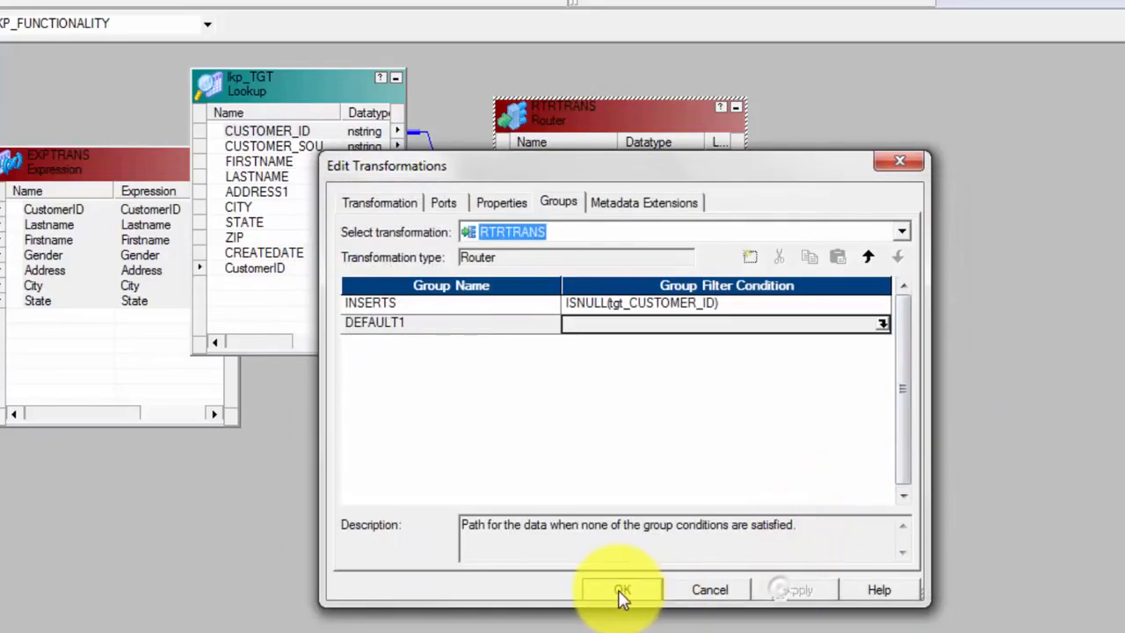
click(602, 588)
Enlarge the router to show all its groups and select every port of the INSERTS group.
drag(568, 410, 591, 621)
click(553, 313)
shift+click(562, 419)
Spread out the expression, lookup and router, placing lkp_TGT below the links that run from the expression to the router.
drag(584, 111, 705, 112)
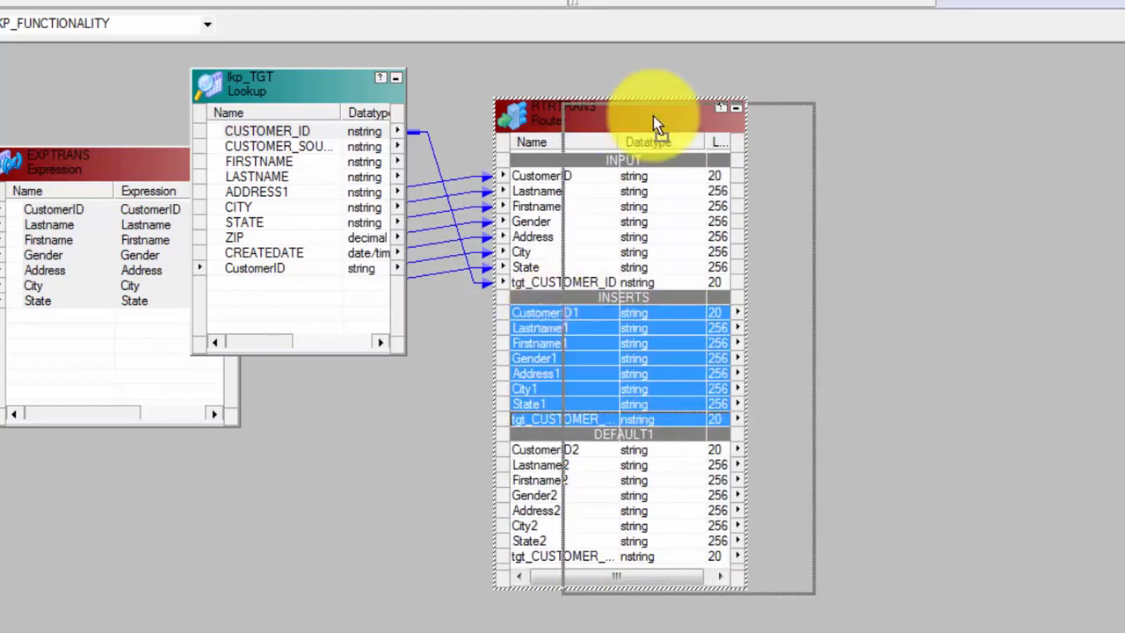
drag(280, 87, 414, 73)
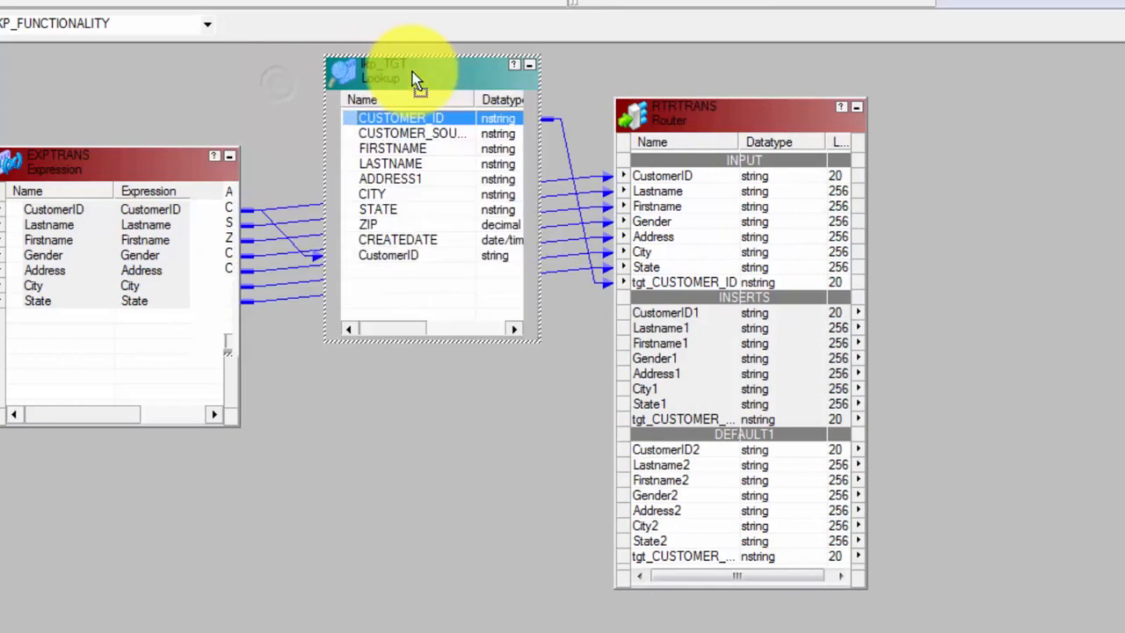
drag(709, 113, 794, 111)
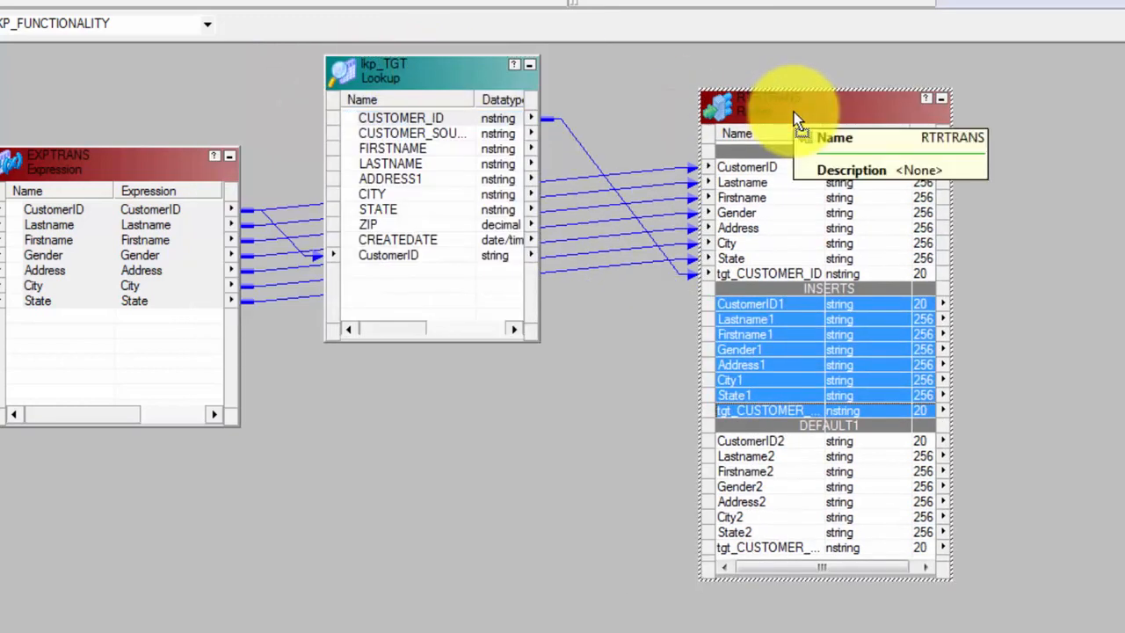
drag(81, 165, 10, 163)
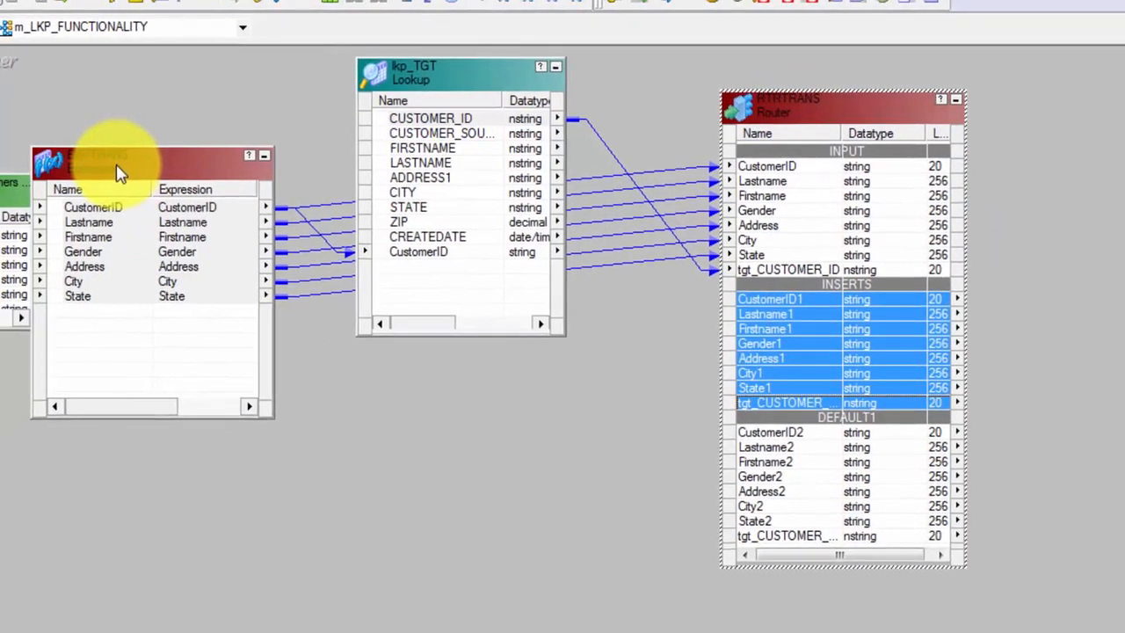
click(162, 201)
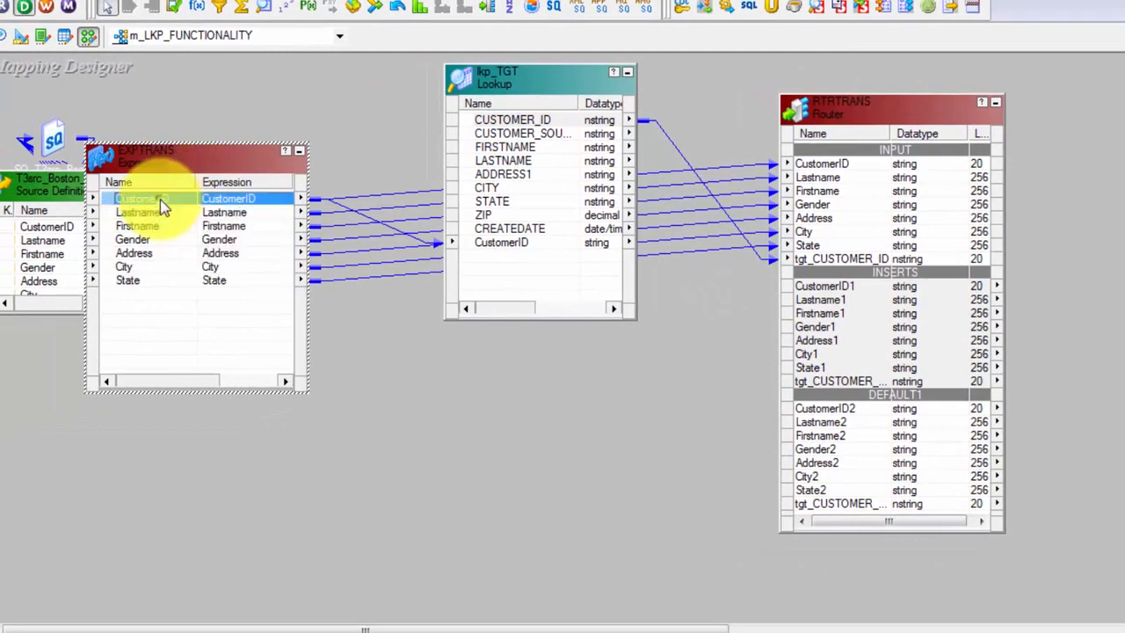
click(489, 243)
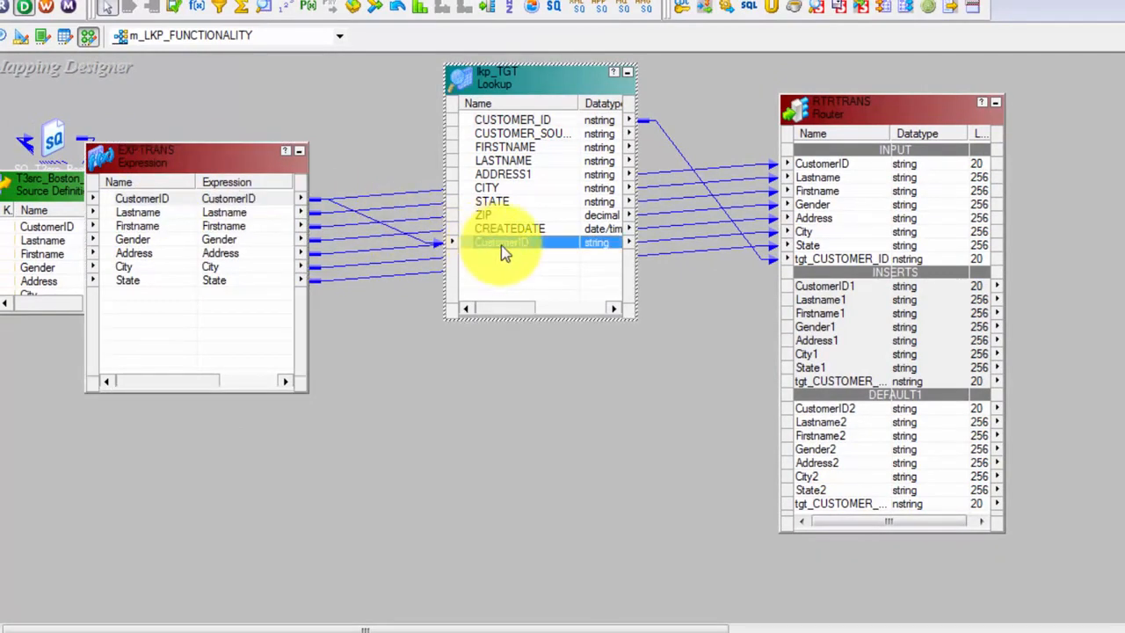
drag(508, 75, 483, 338)
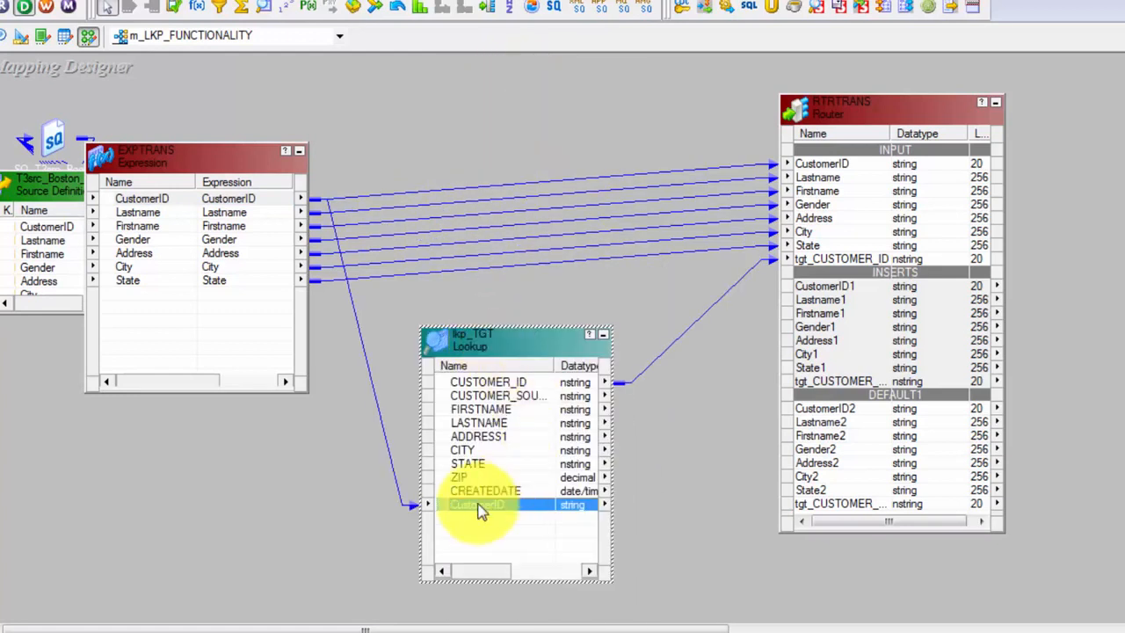
Trace how CustomerID flows from the expression through the lookup and returns CUSTOMER_ID to the router's tgt_CUSTOMER_ID port.
click(479, 383)
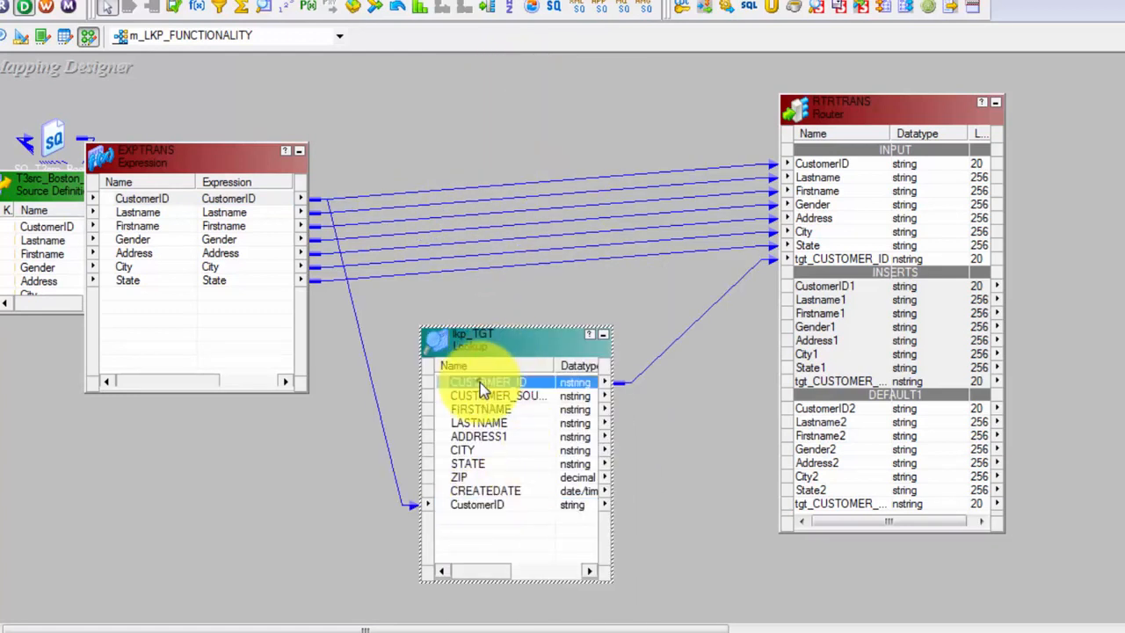
click(472, 504)
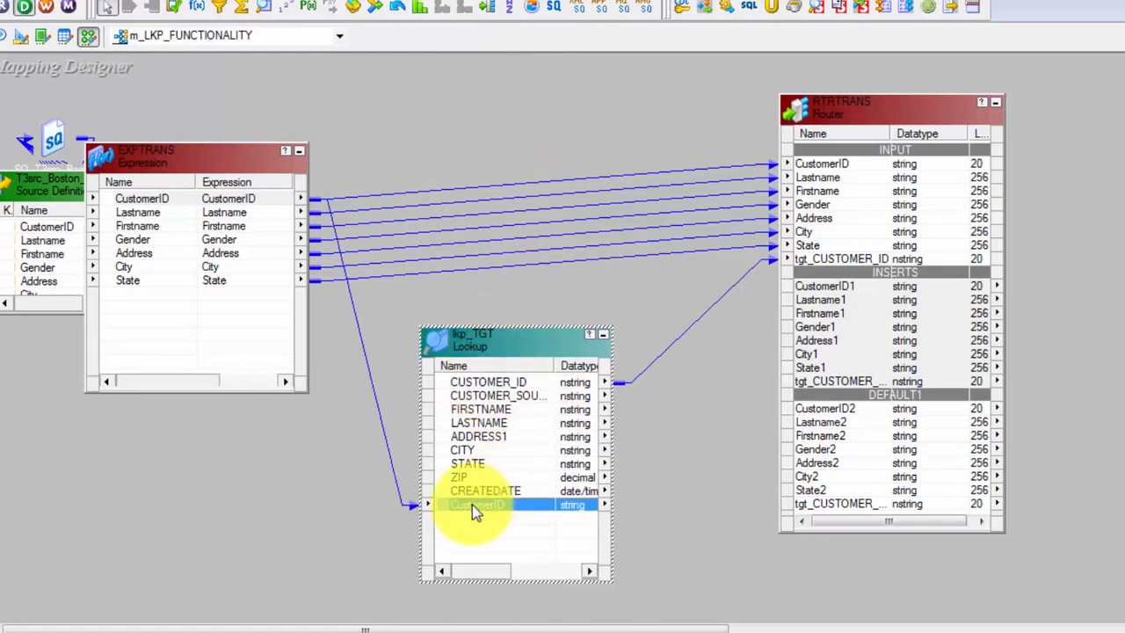
click(479, 382)
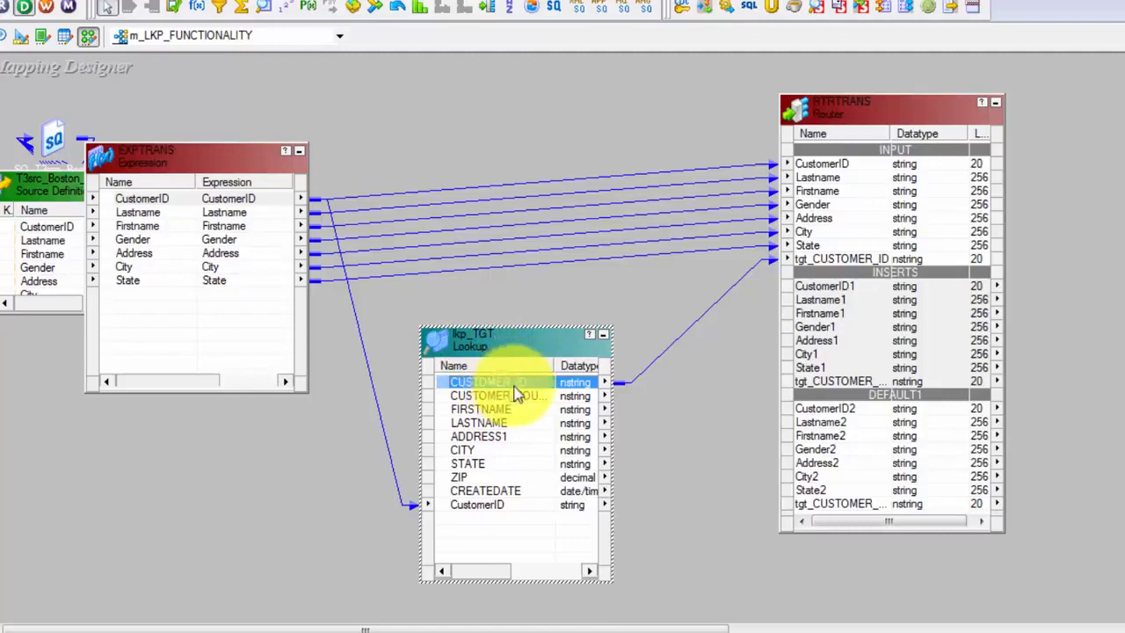
click(834, 258)
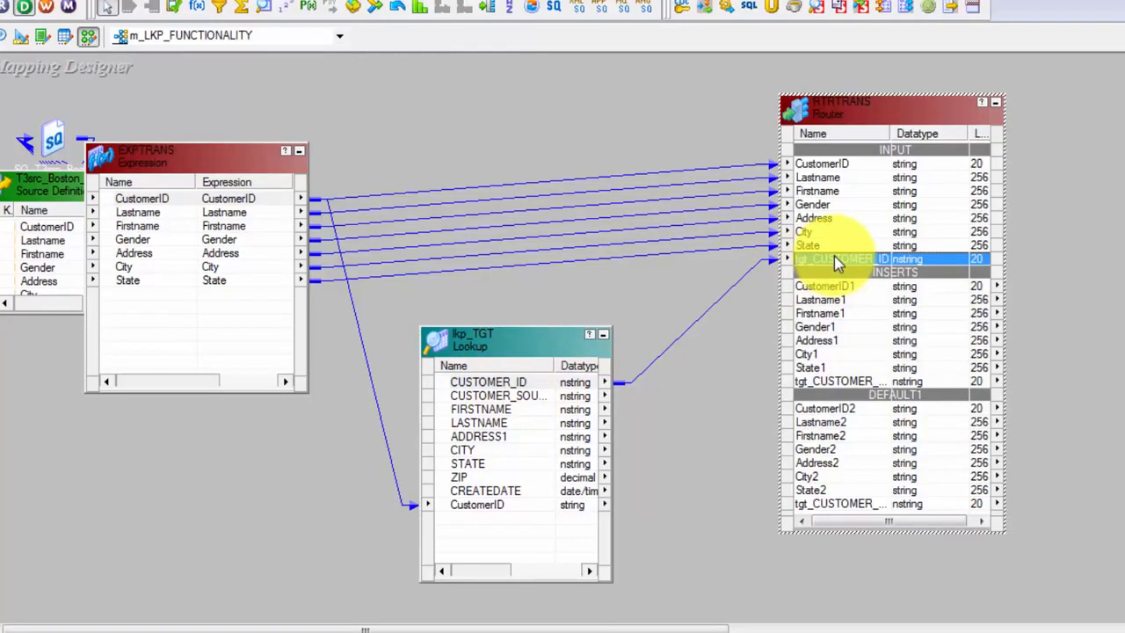
click(185, 199)
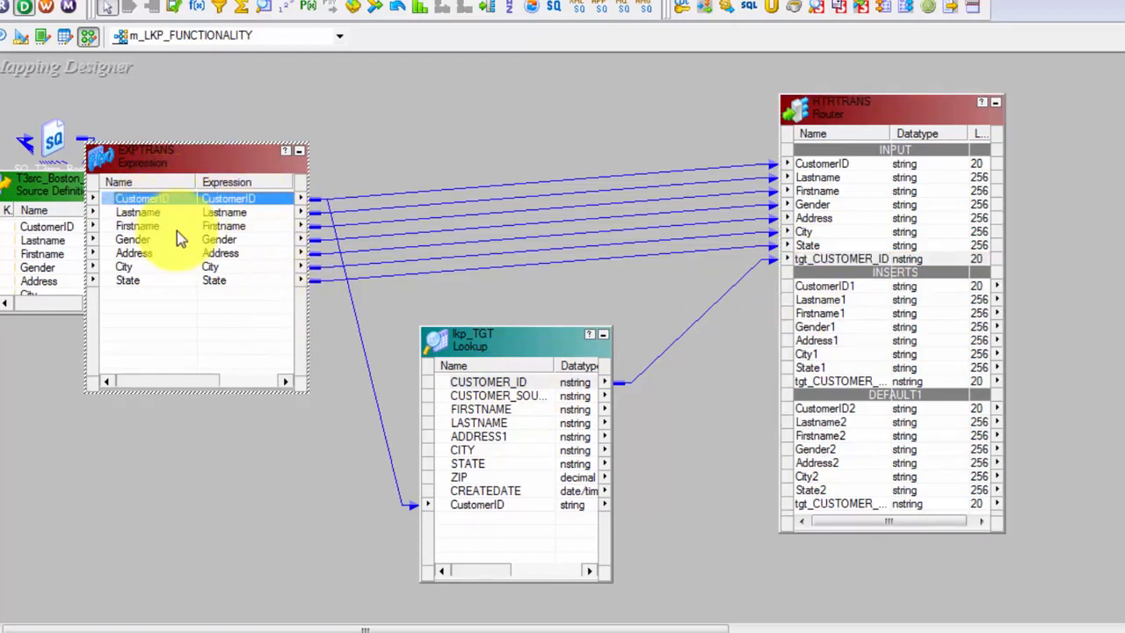
click(471, 503)
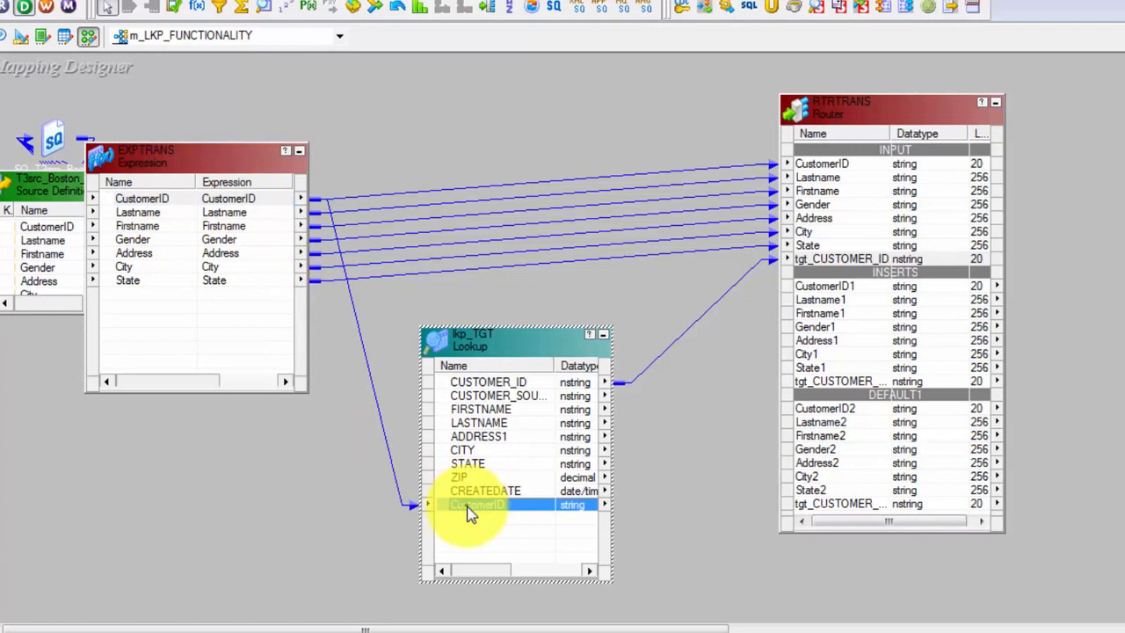
click(487, 384)
drag(816, 261, 816, 264)
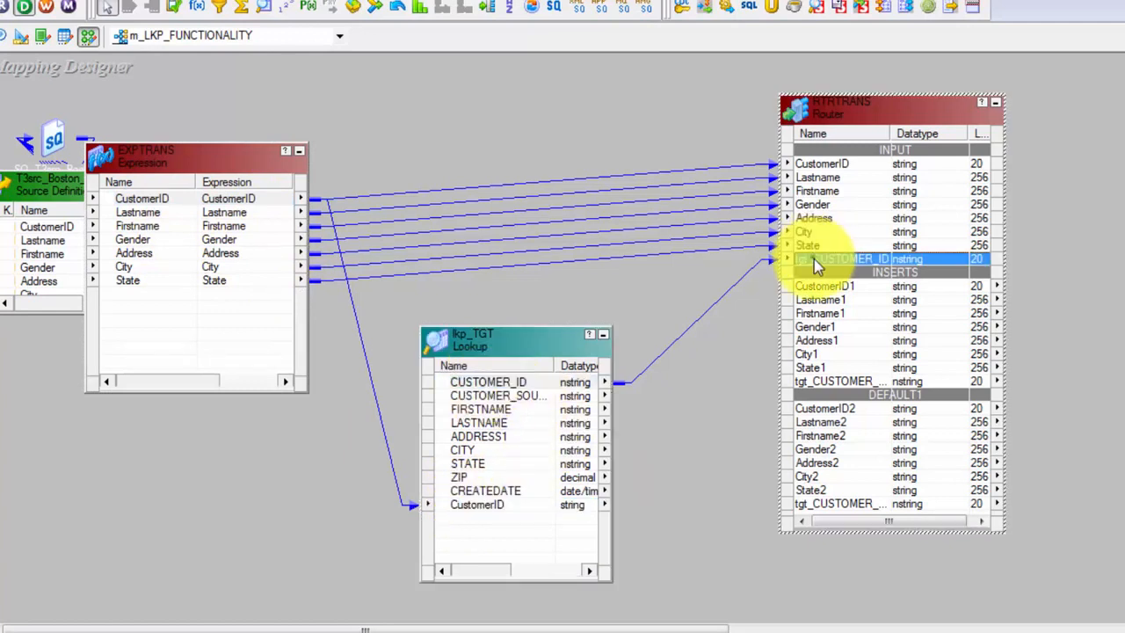
click(813, 285)
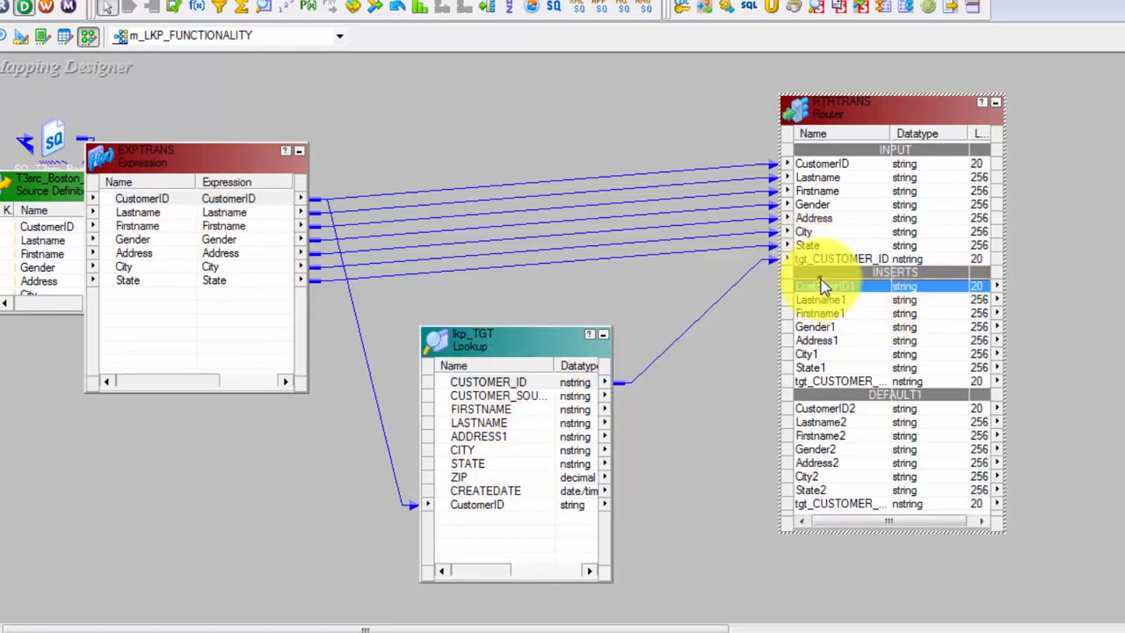
key(shift+Down)
key(shift+Down)
key(shift+Down)
key(shift+Down)
key(shift+Down)
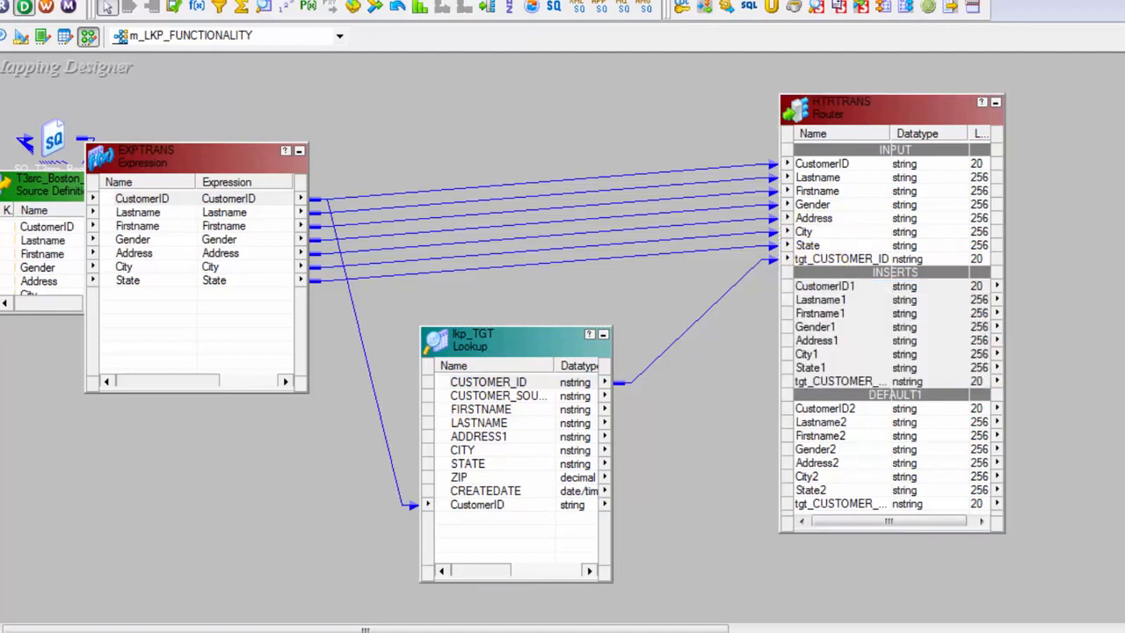
click(844, 292)
click(845, 294)
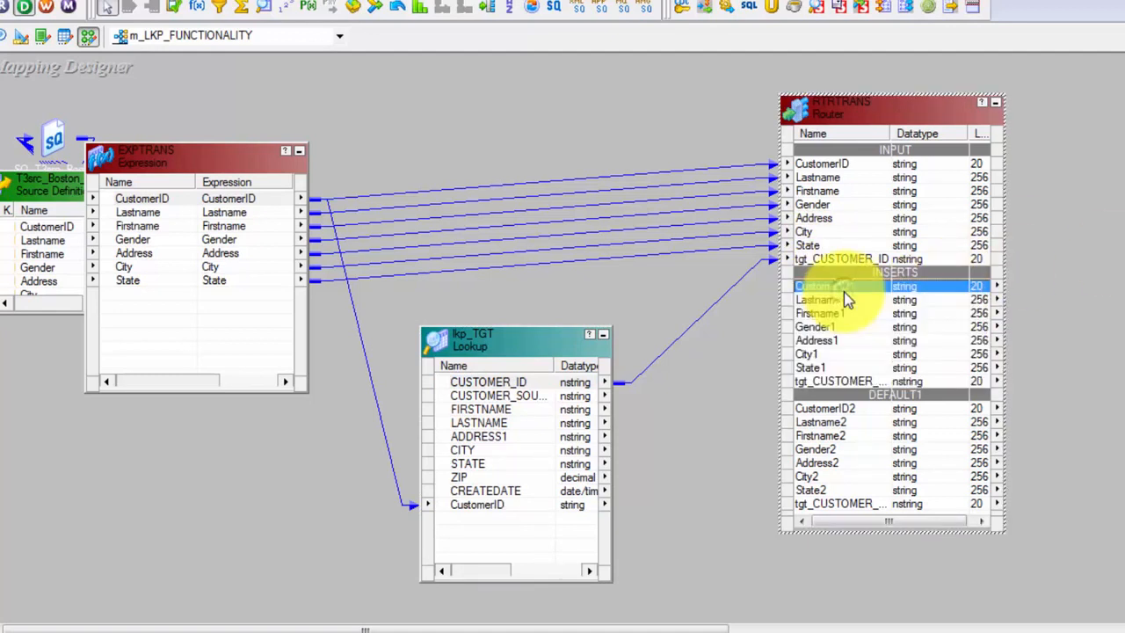
key(Escape)
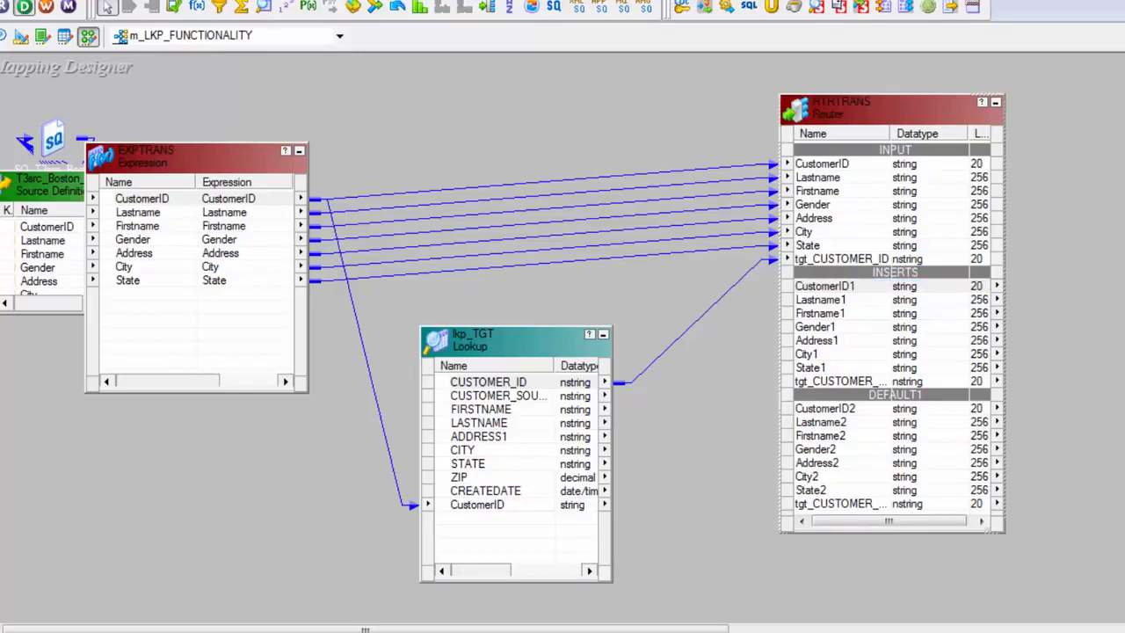
Link the INSERTS group's CustomerID1, Lastname1, Firstname1, Address1, City1 and State1 ports to the matching ports of the target definition.
click(889, 287)
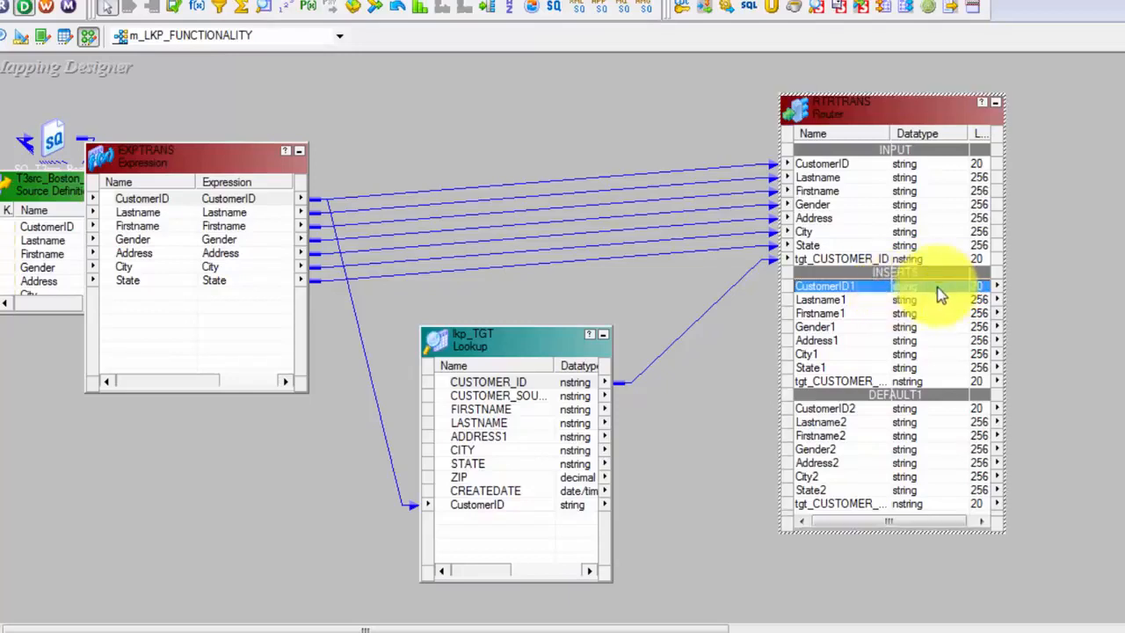
drag(935, 283, 1124, 269)
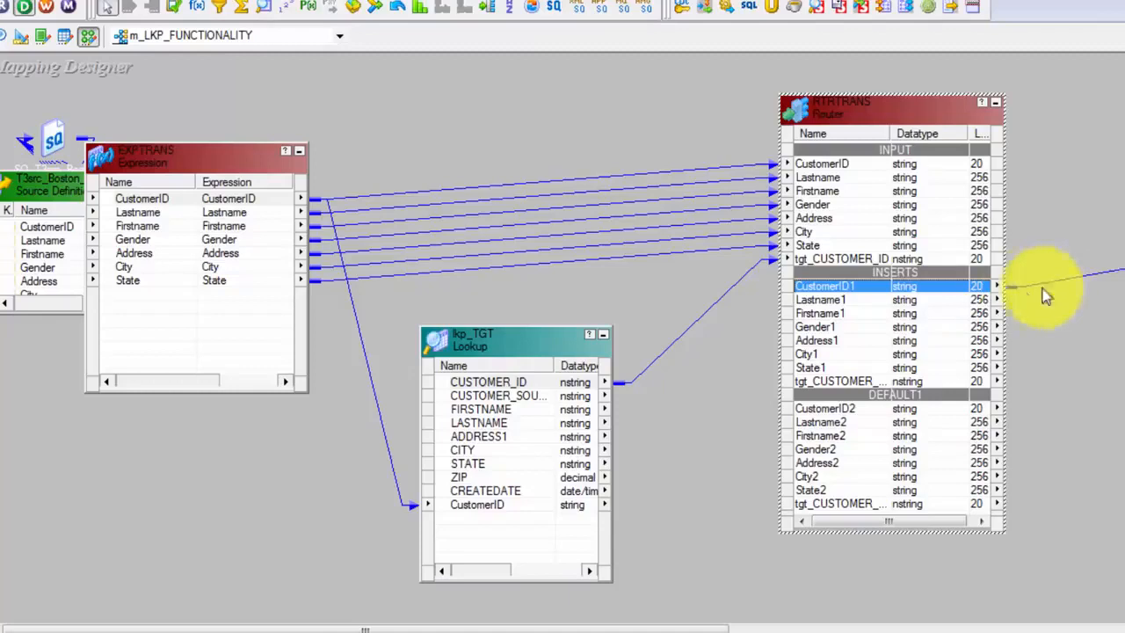
click(898, 298)
drag(897, 300, 1124, 302)
click(865, 314)
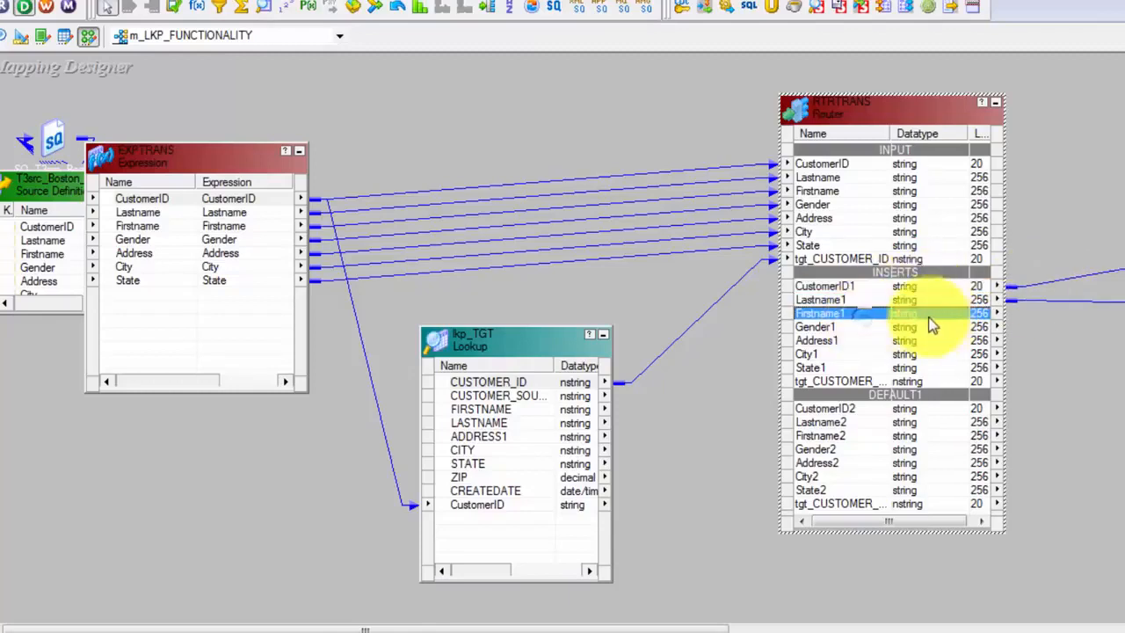
drag(865, 313, 1124, 297)
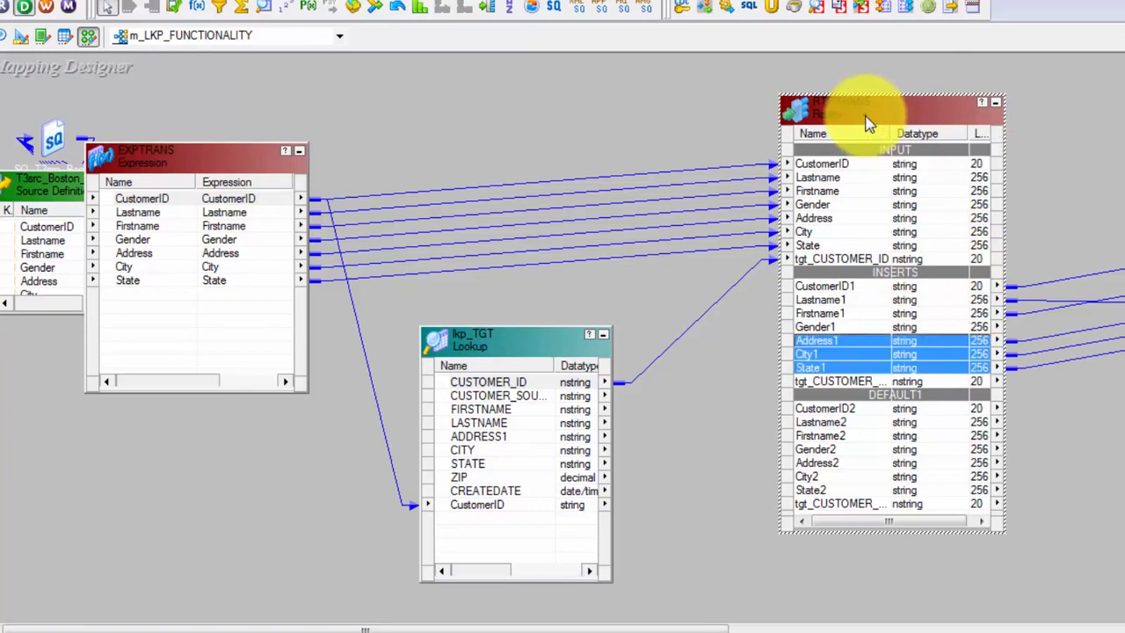
Add a second output group named UPDATE to the router transformation.
double_click(869, 123)
click(655, 196)
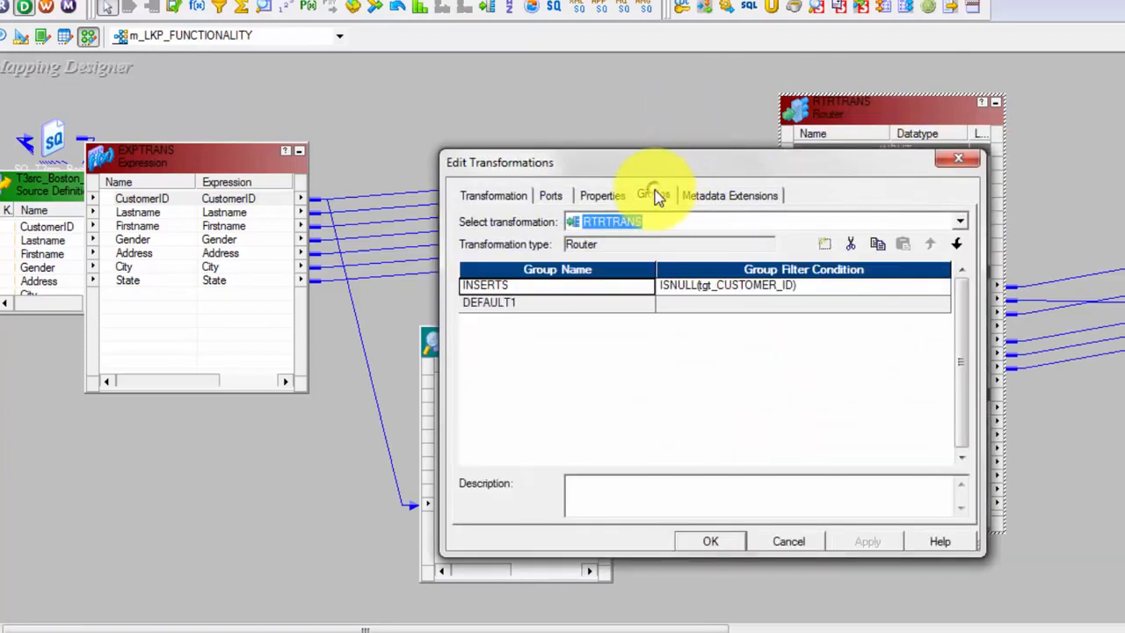
click(829, 247)
click(535, 302)
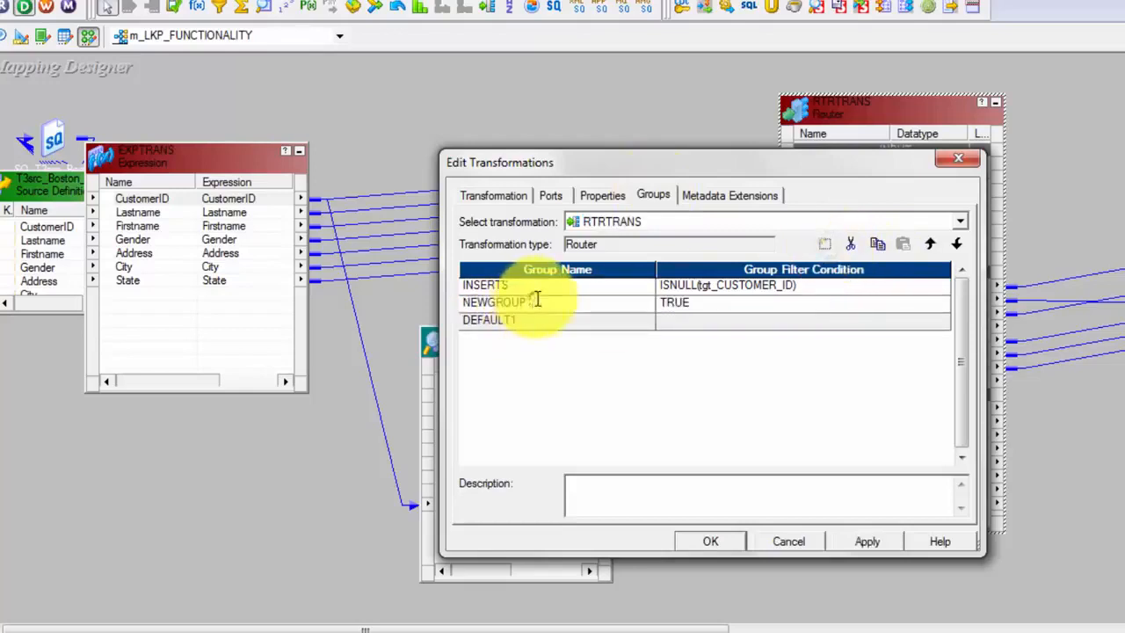
drag(535, 303, 419, 300)
text(UPDATE)
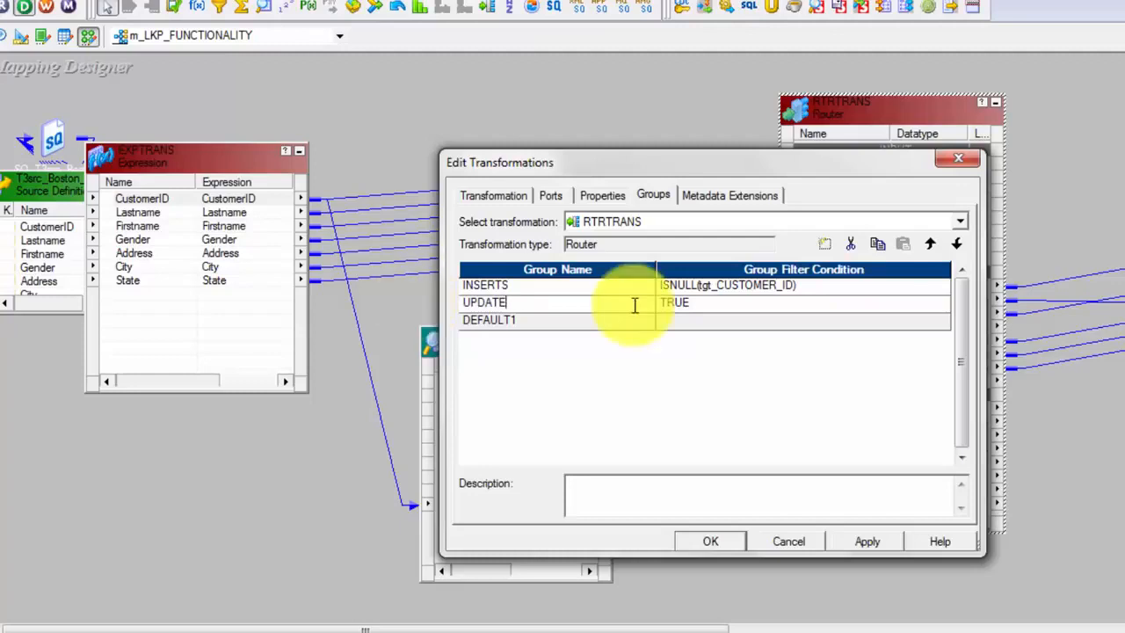
Set the UPDATE group's filter condition to NOT ISNULL(tgt_CUSTOMER_ID) and apply the router changes.
click(944, 301)
click(944, 301)
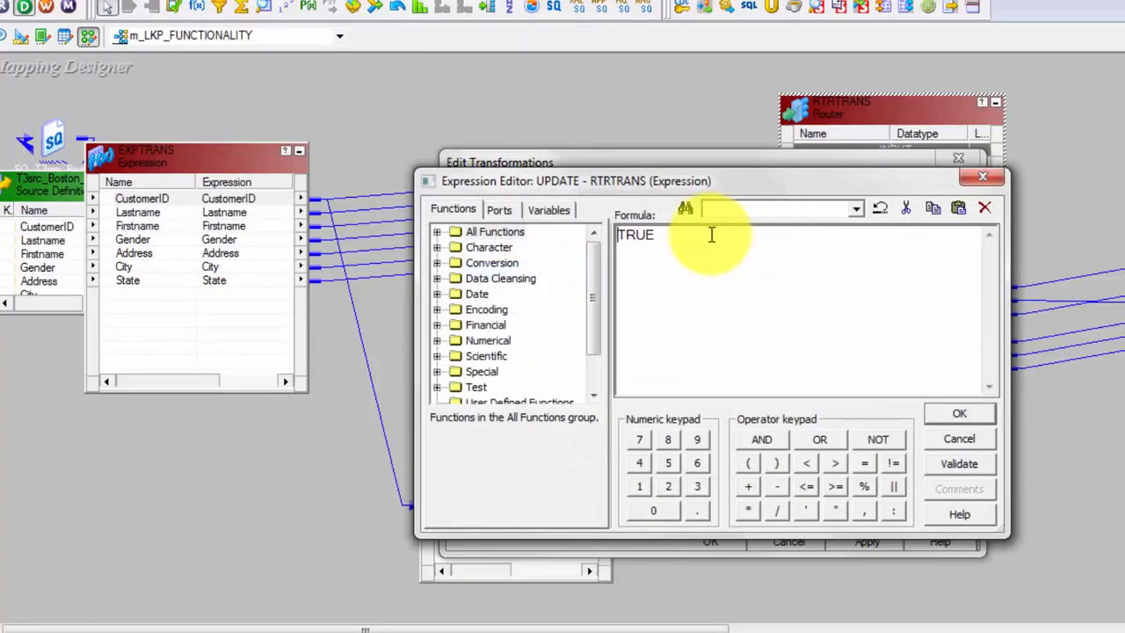
drag(713, 237, 594, 229)
key(Delete)
text(NOT )
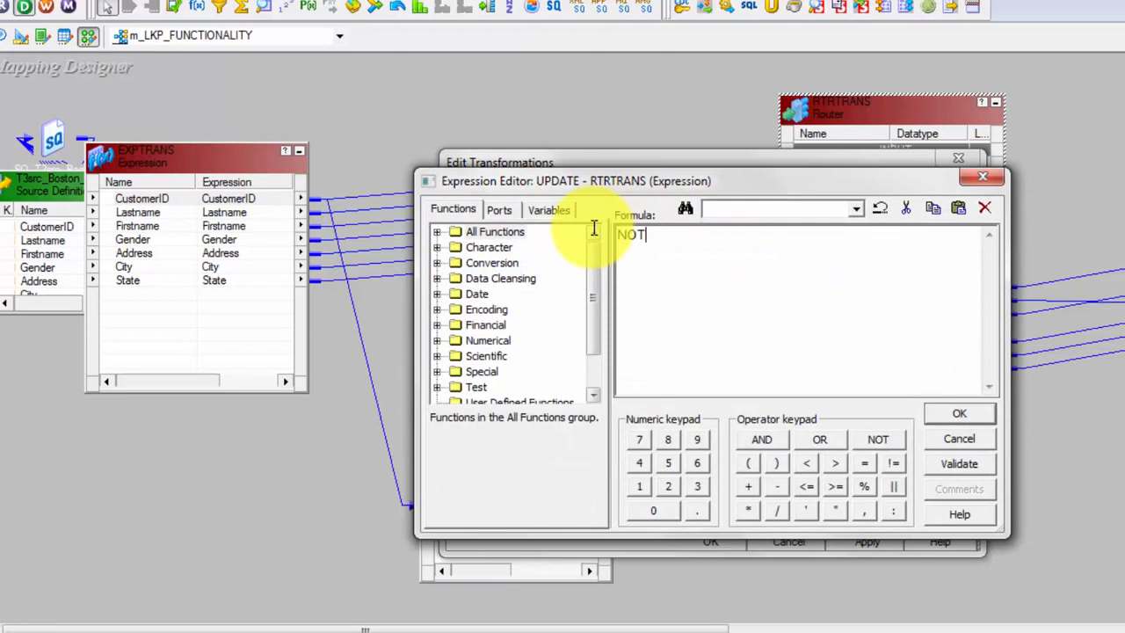
text(ISNULL(tgt_CUSTOMER_ID)
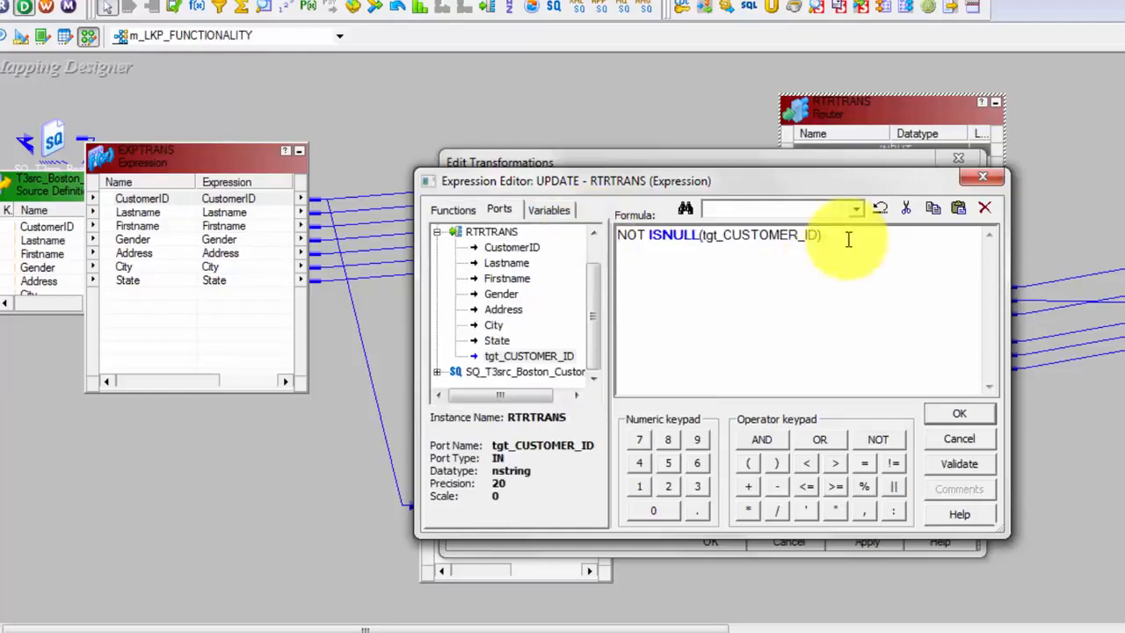
drag(847, 239, 602, 250)
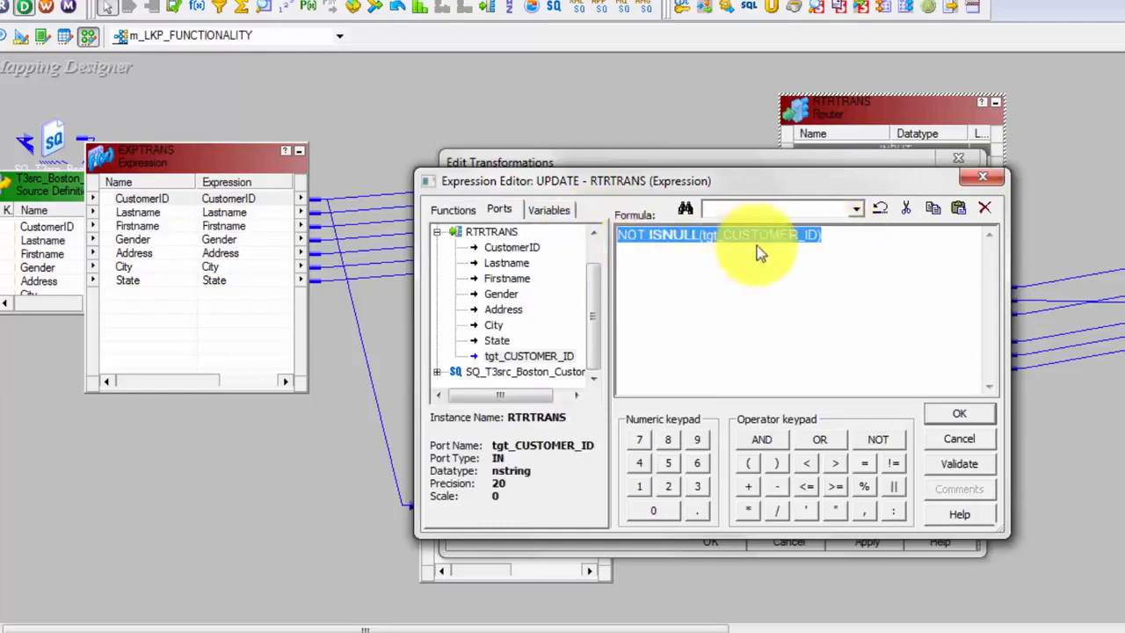
click(713, 236)
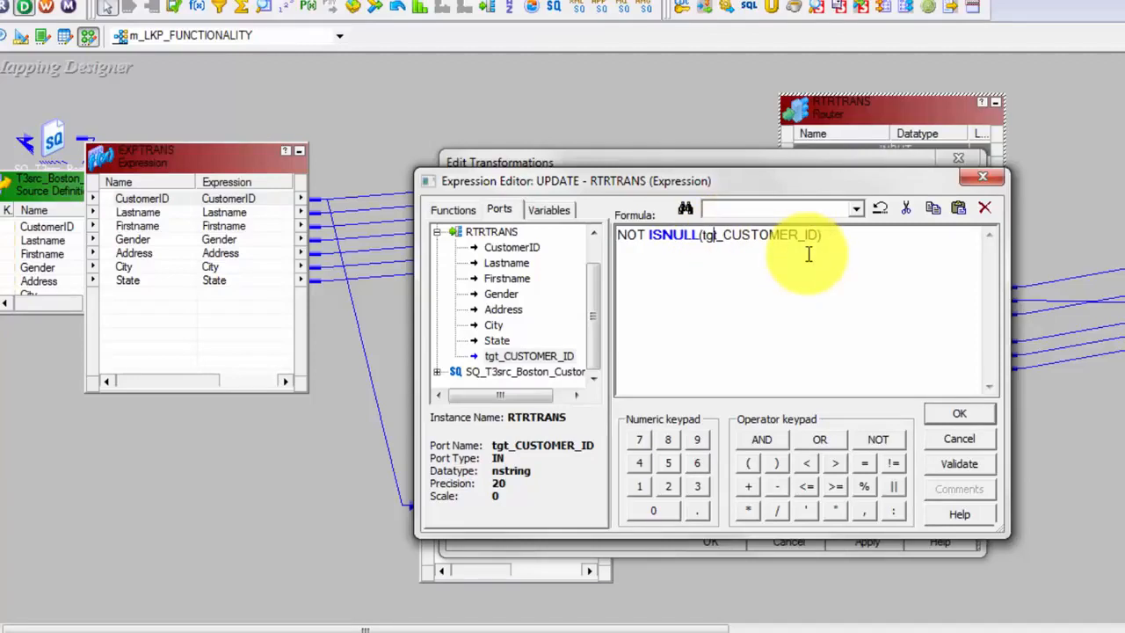
click(957, 417)
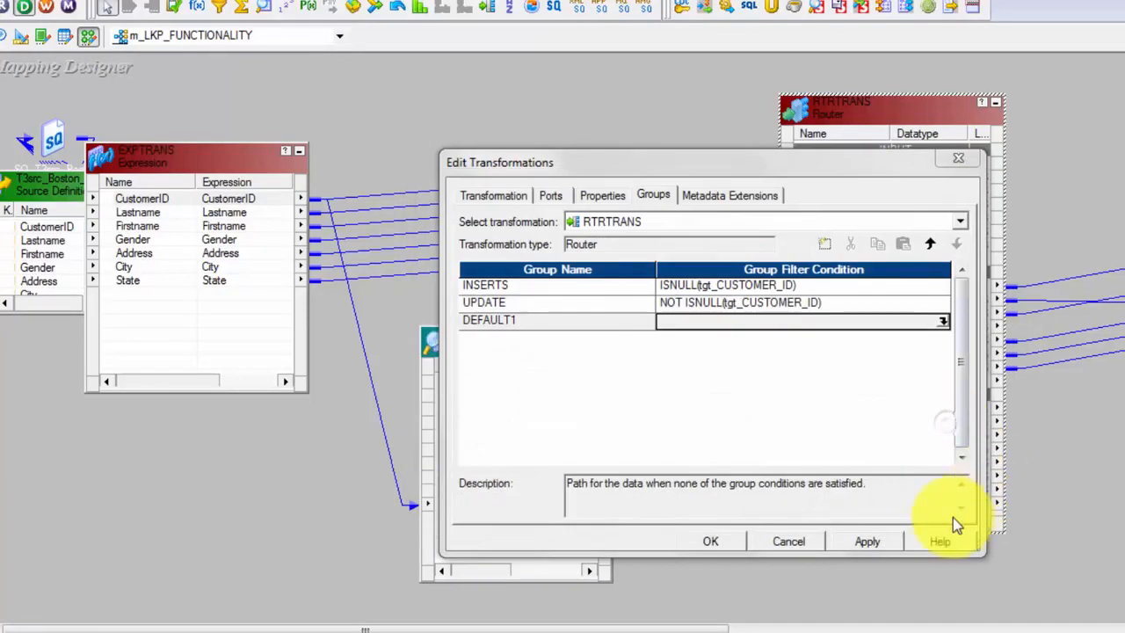
click(870, 542)
click(716, 541)
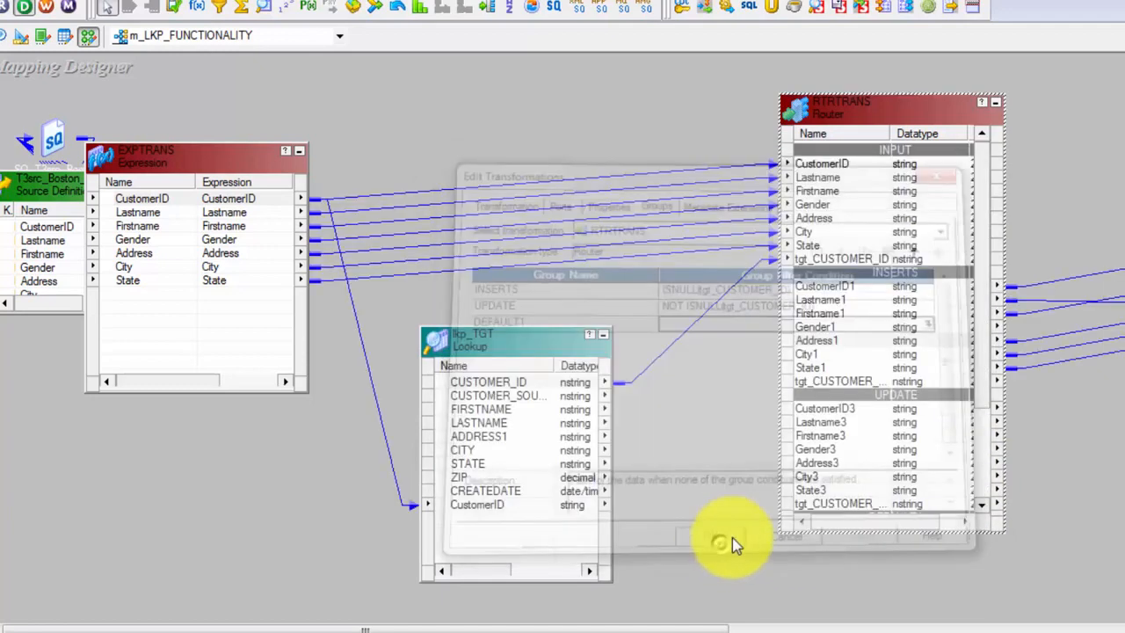
Move the router transformation closer to the expression and the lookup.
click(848, 408)
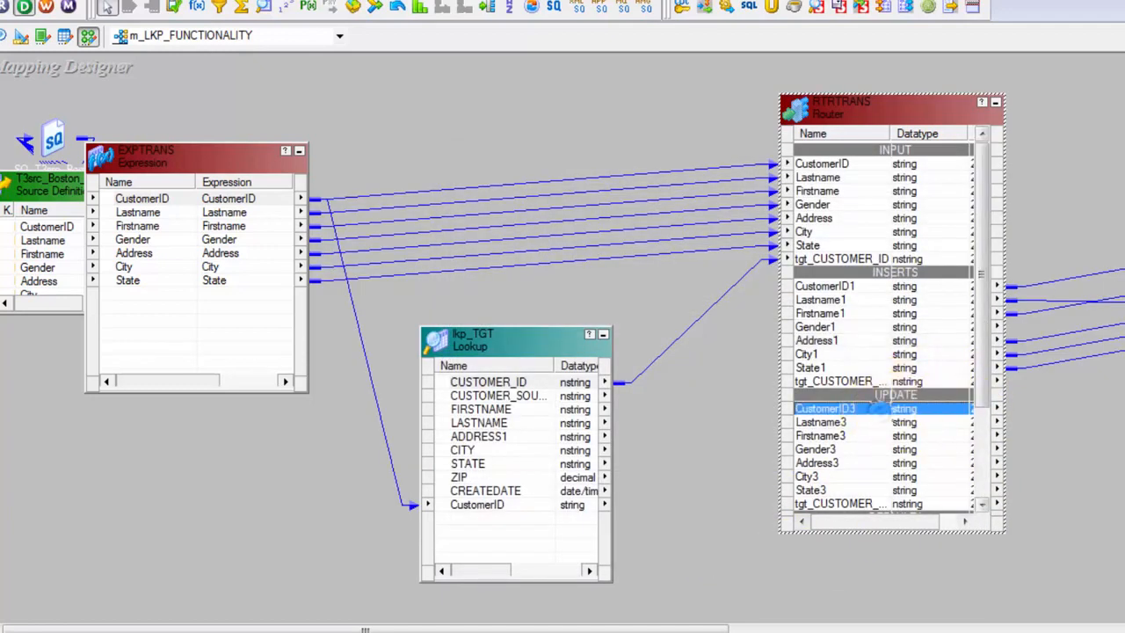
drag(846, 131, 780, 138)
drag(917, 334, 923, 279)
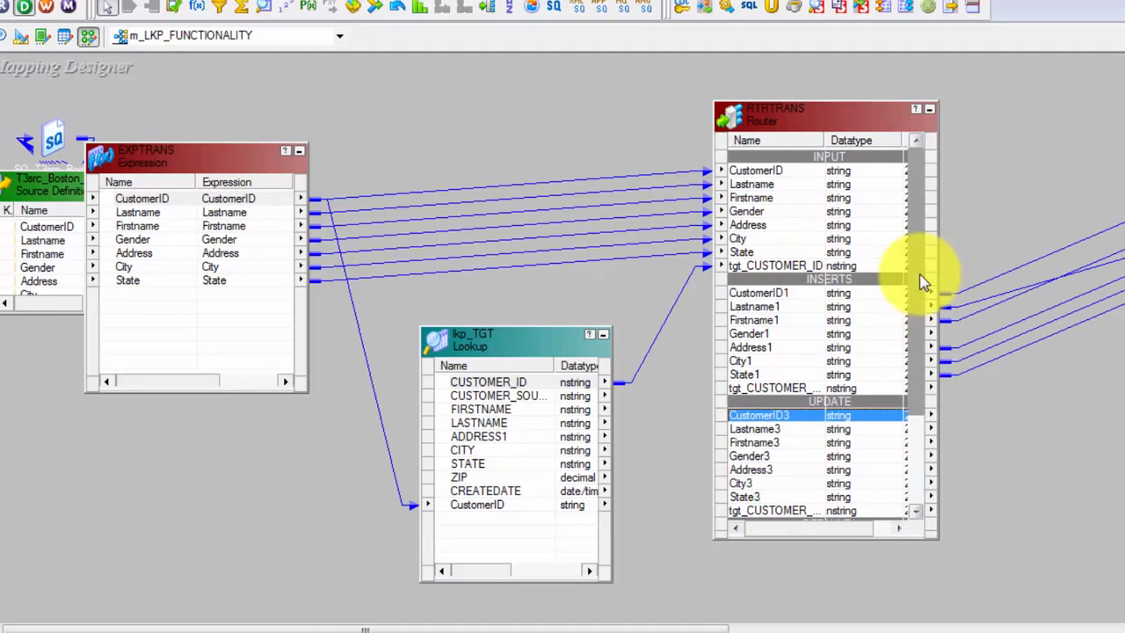
Examine the ports of the router's INSERTS, UPDATE and DEFAULT1 groups.
drag(923, 281, 917, 363)
click(879, 415)
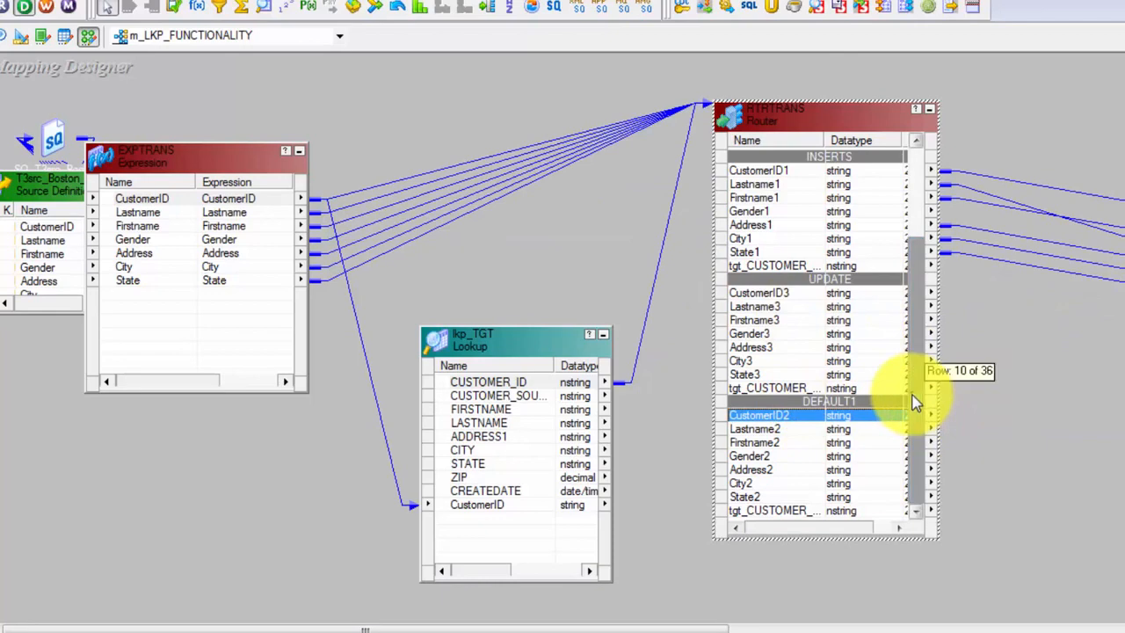
drag(916, 428, 852, 290)
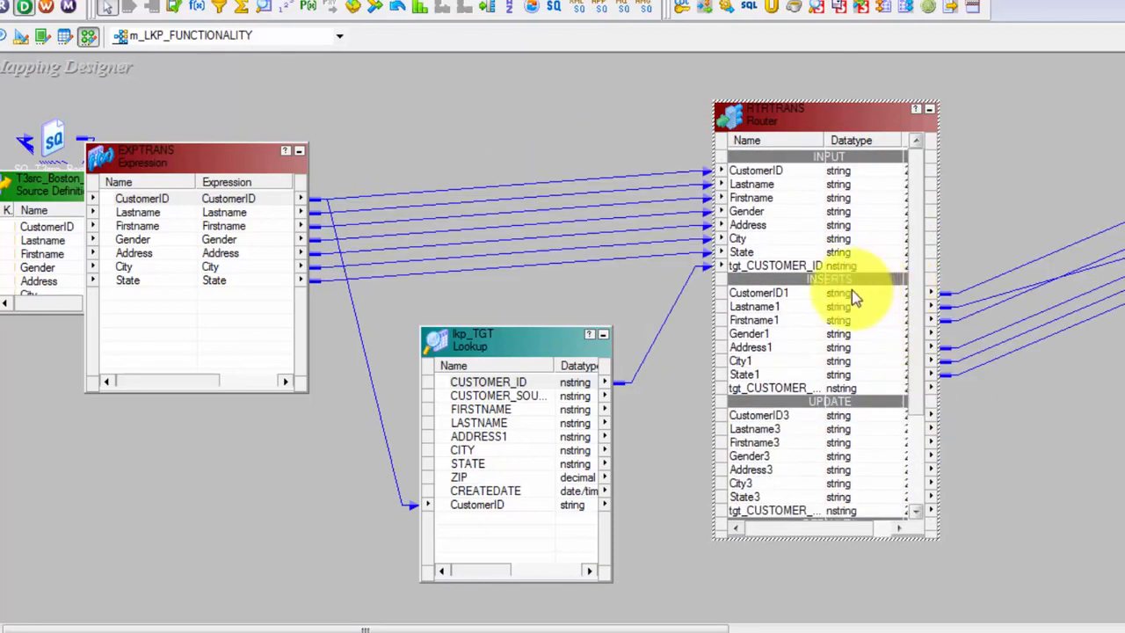
click(801, 297)
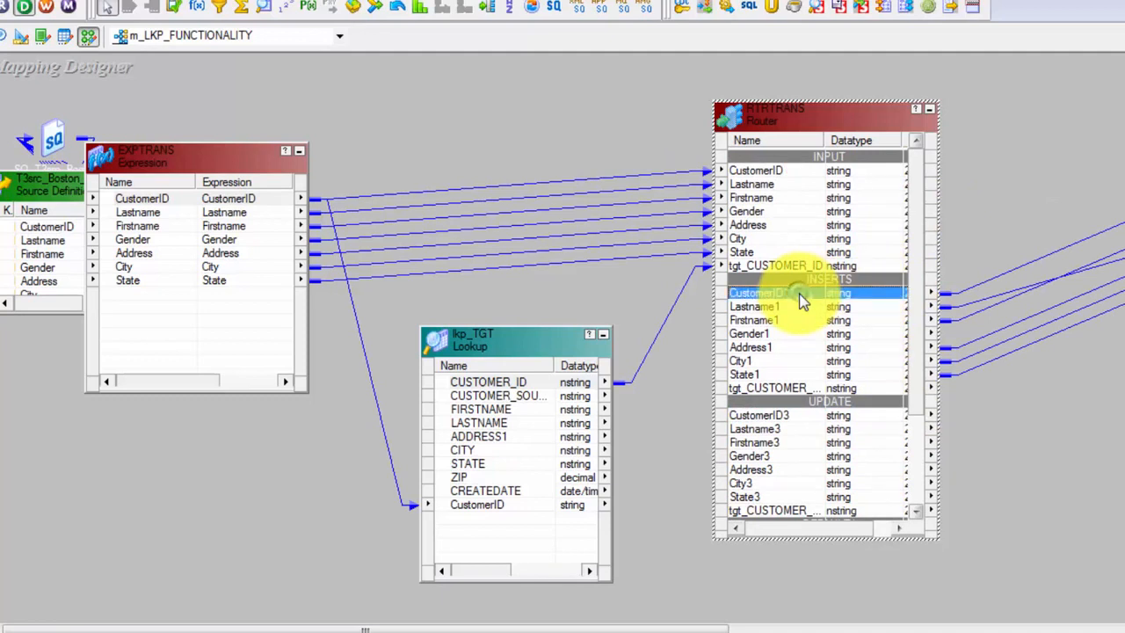
click(766, 418)
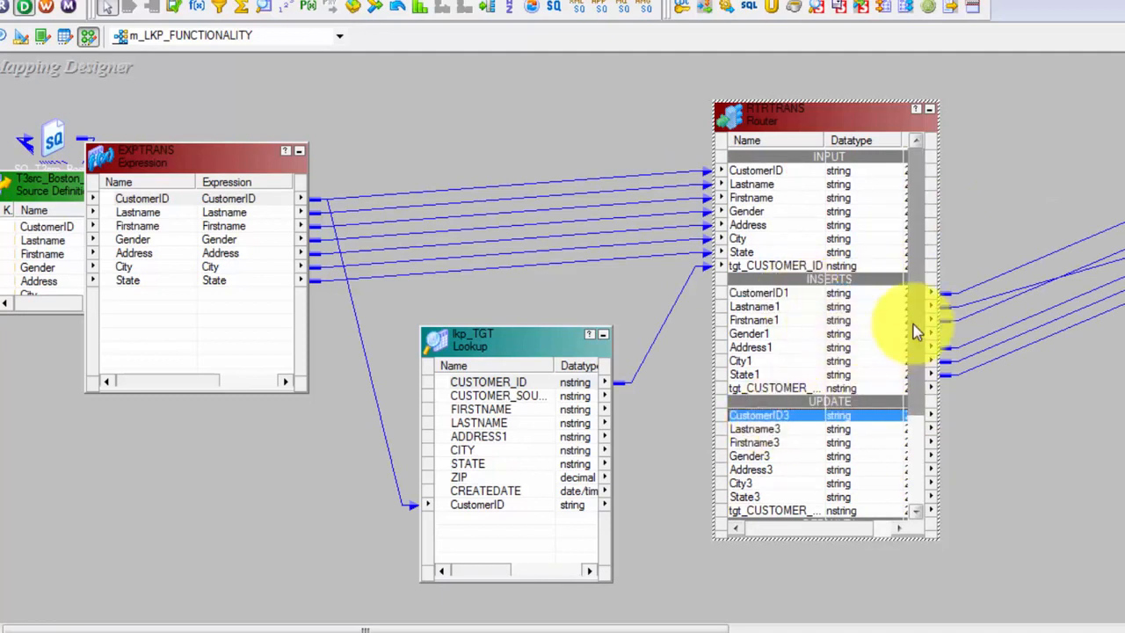
drag(914, 331, 923, 373)
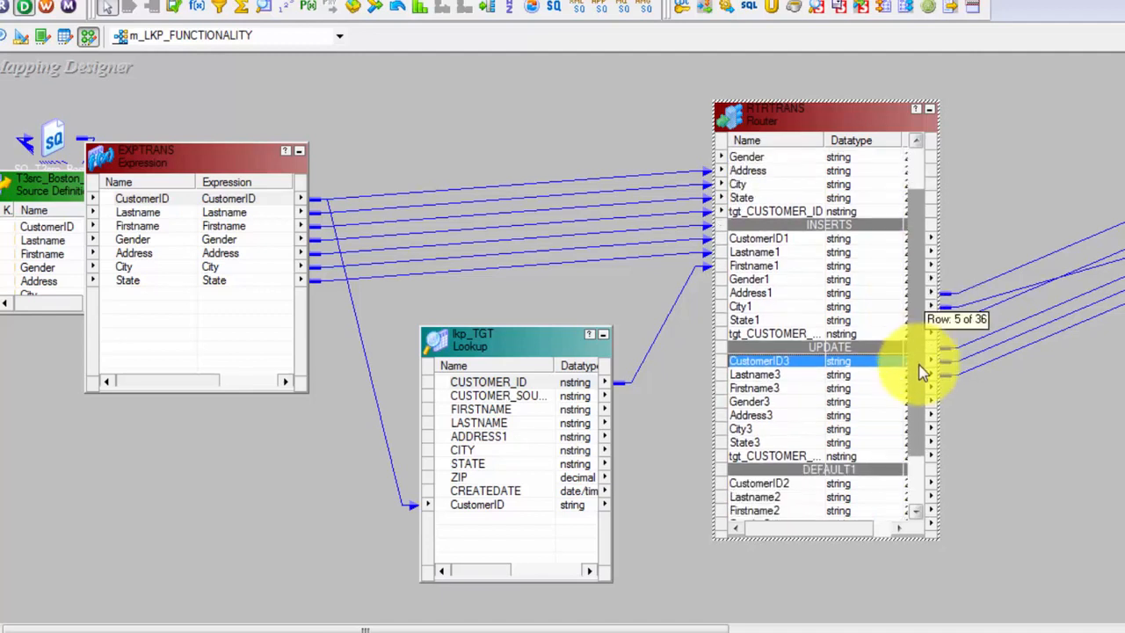
click(797, 253)
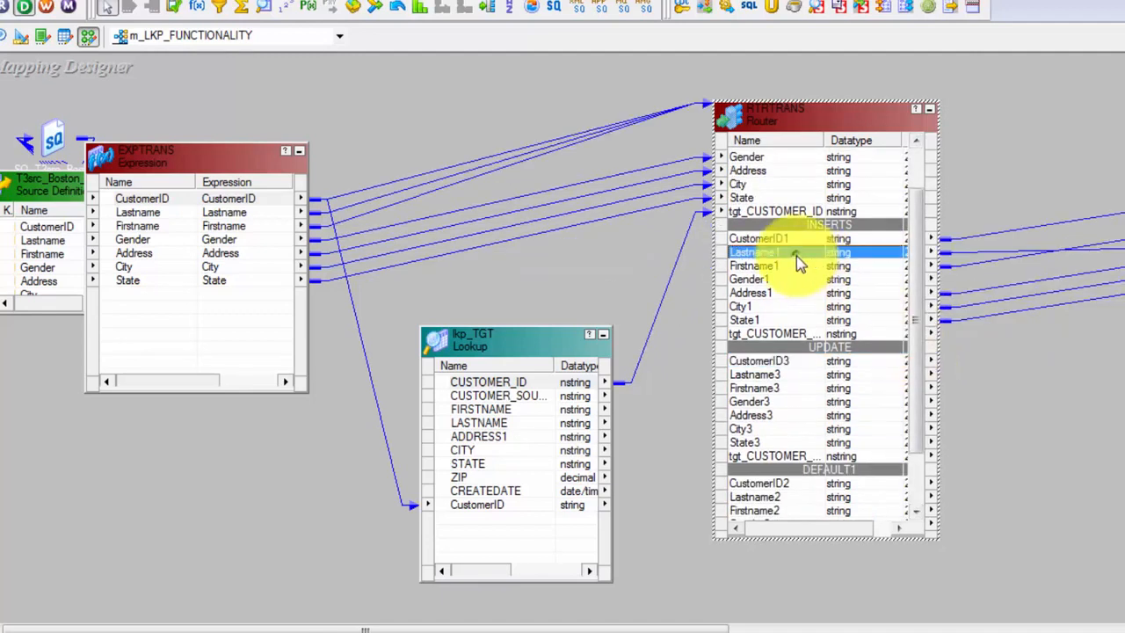
click(785, 377)
click(769, 496)
click(914, 477)
drag(914, 477, 896, 317)
click(777, 304)
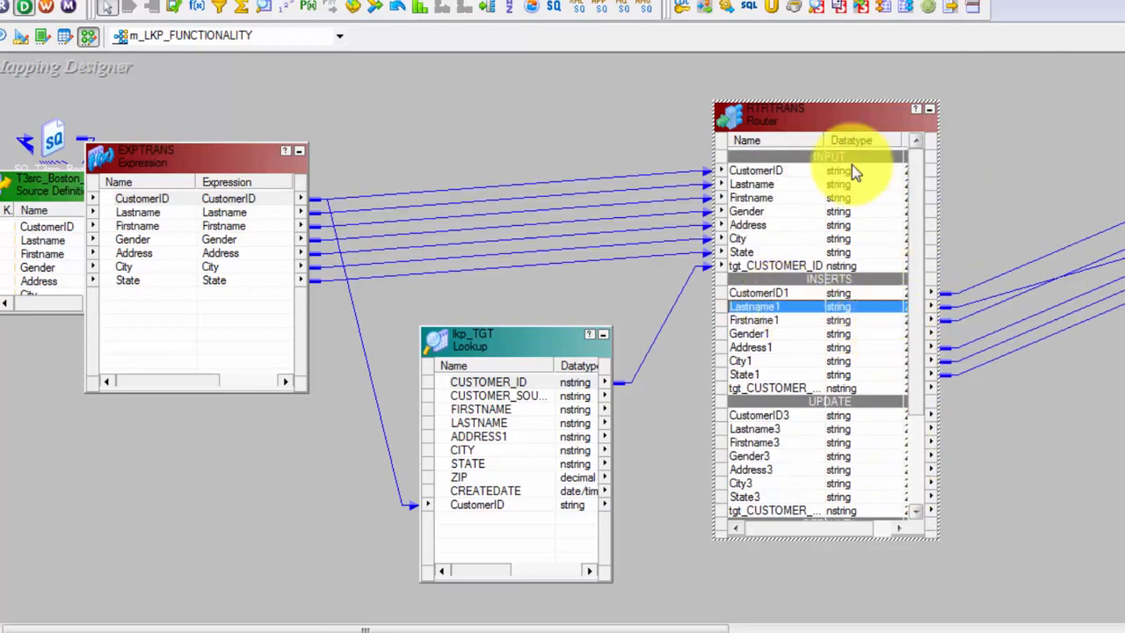
Review the filter conditions of the router's INSERTS and UPDATE groups and the description of the DEFAULT1 group.
double_click(796, 118)
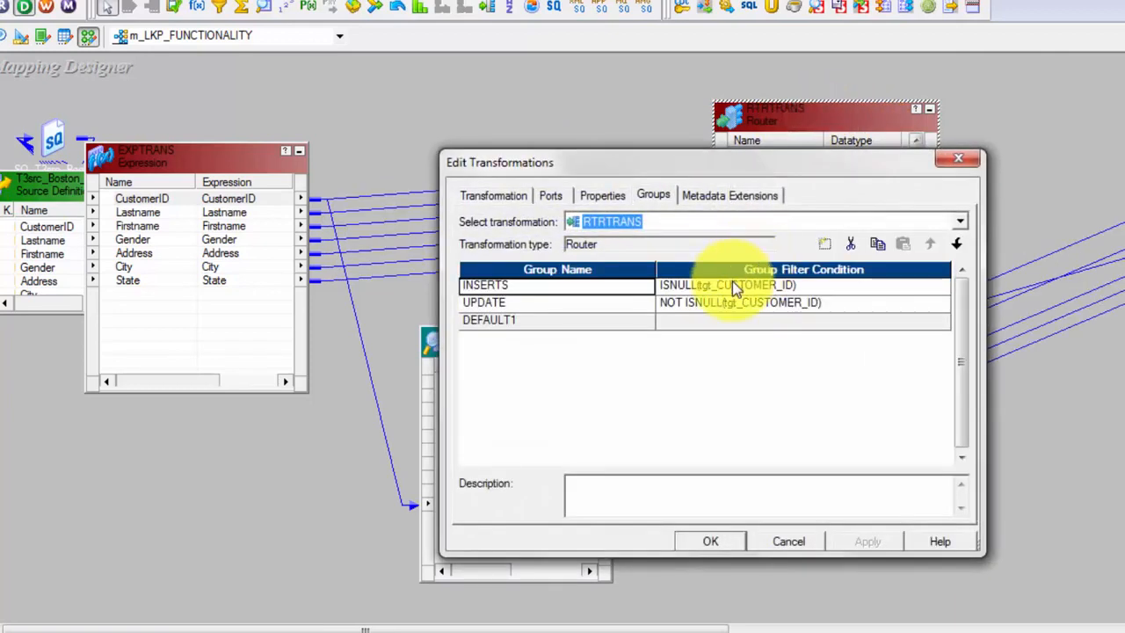
click(803, 290)
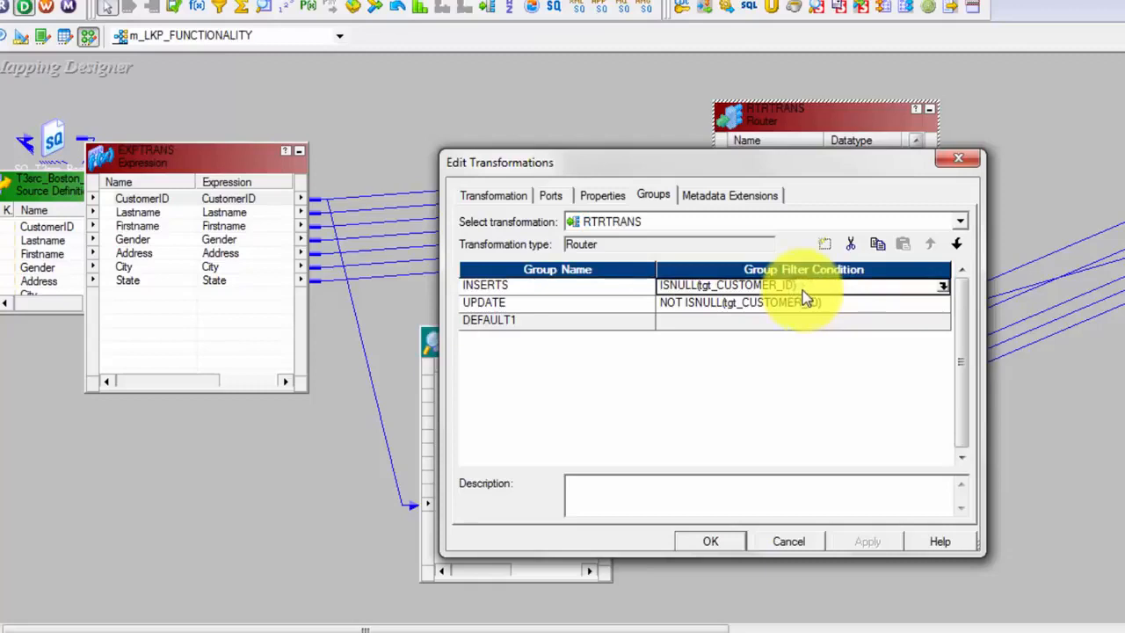
click(843, 302)
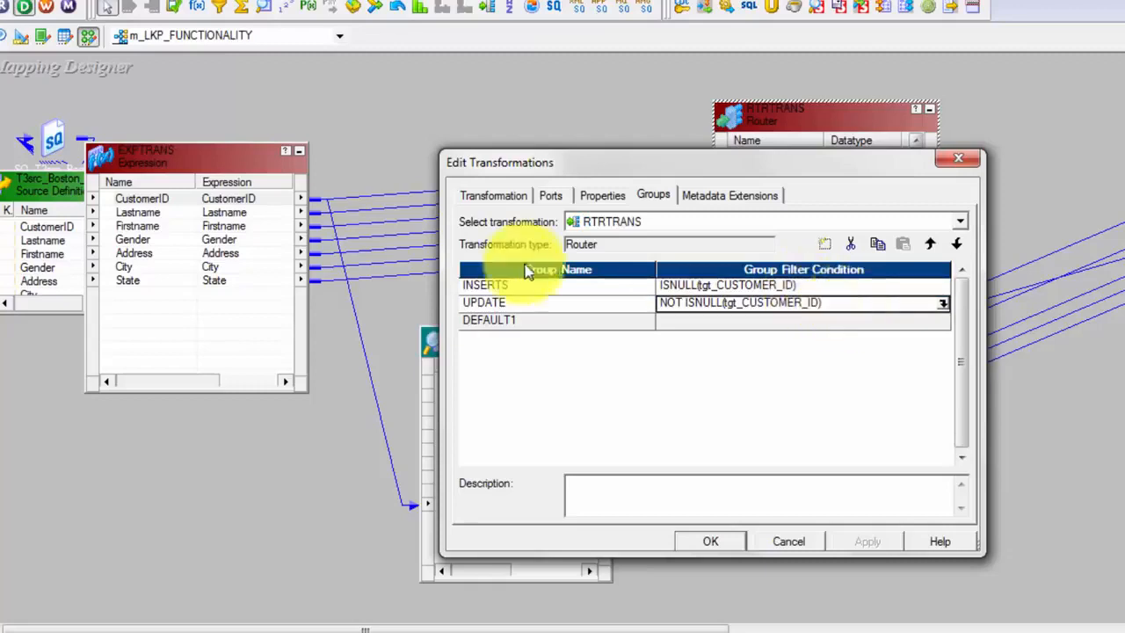
click(537, 287)
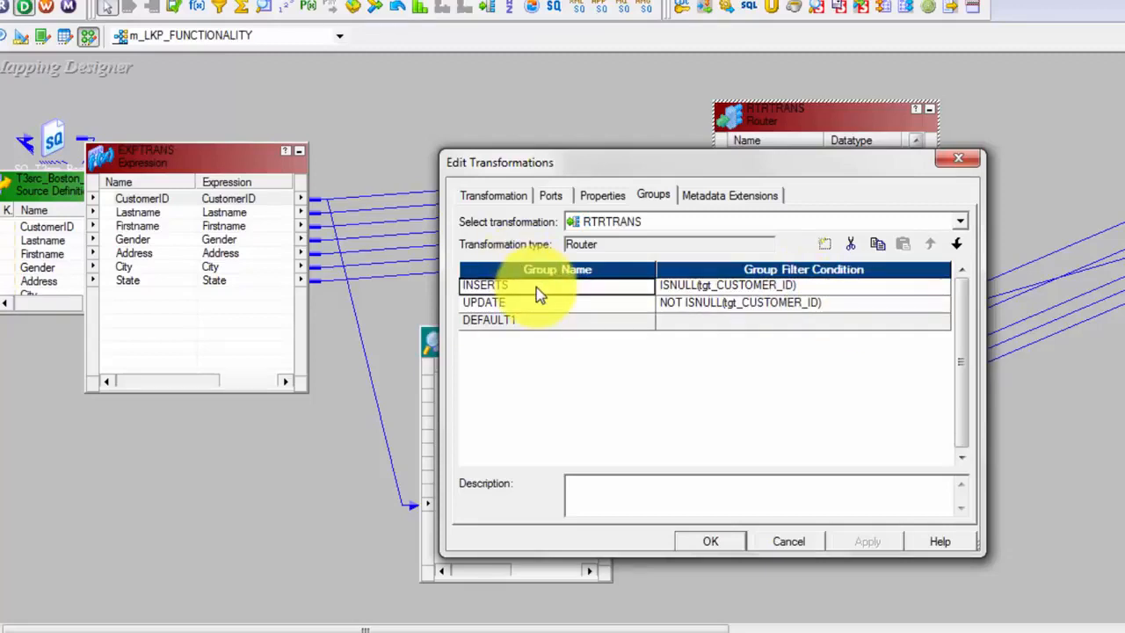
click(531, 307)
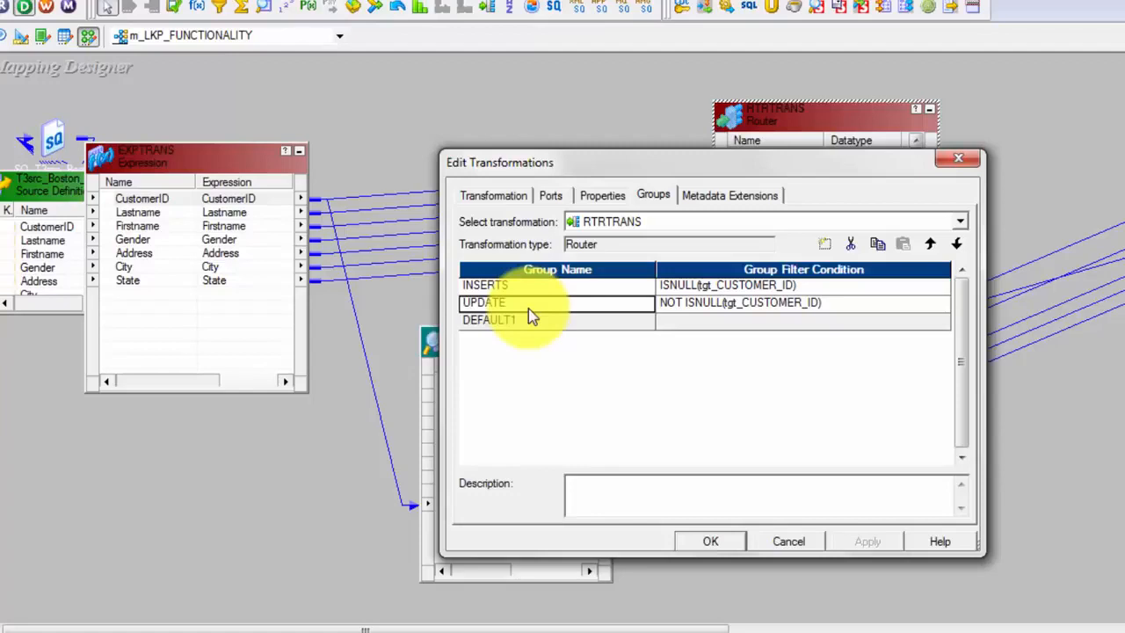
click(526, 282)
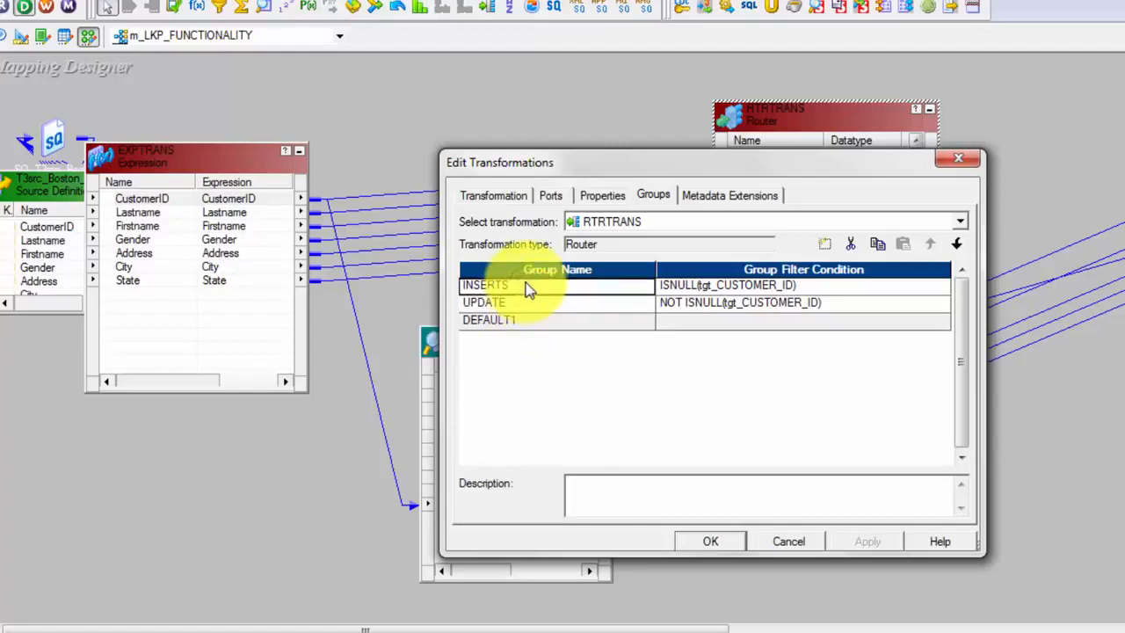
click(534, 326)
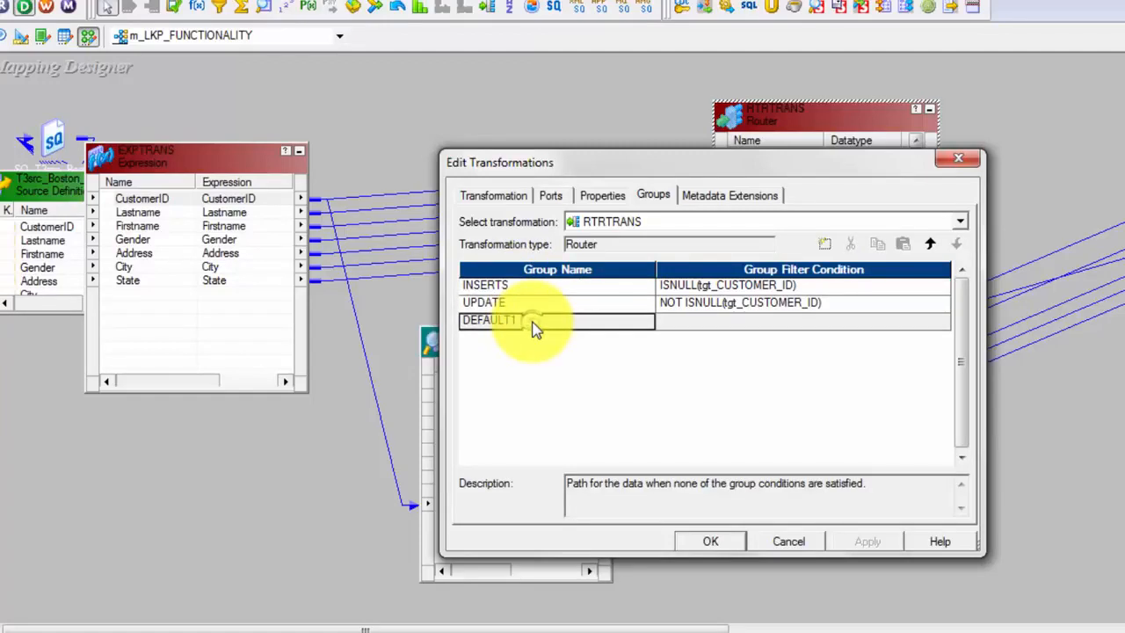
click(729, 539)
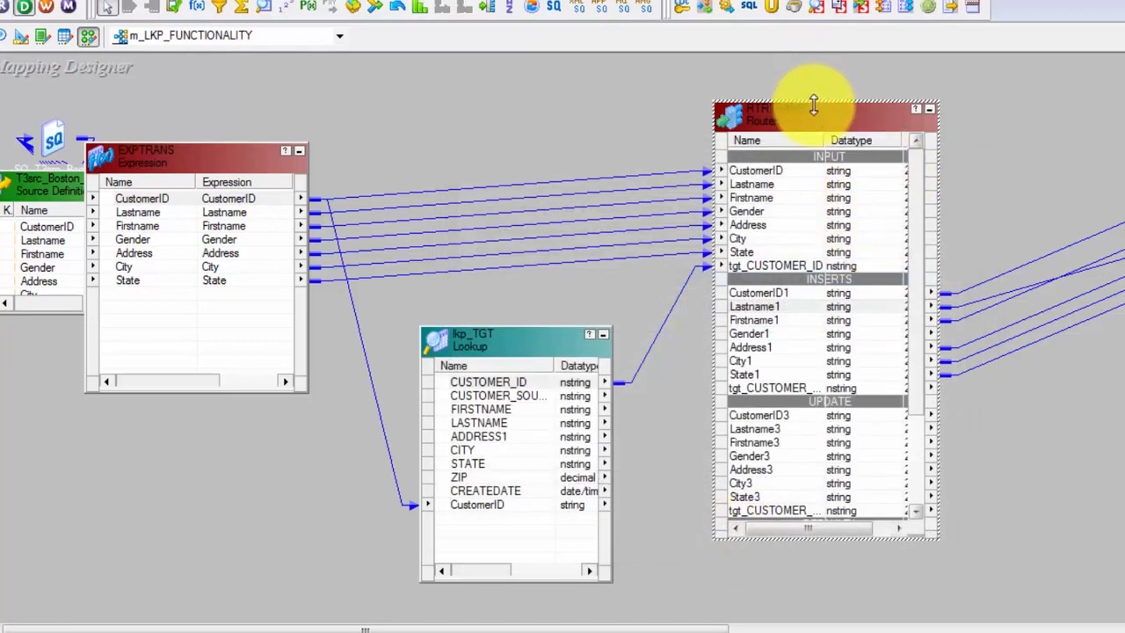
Shorten the router transformation slightly from its upper edge.
drag(813, 103, 813, 129)
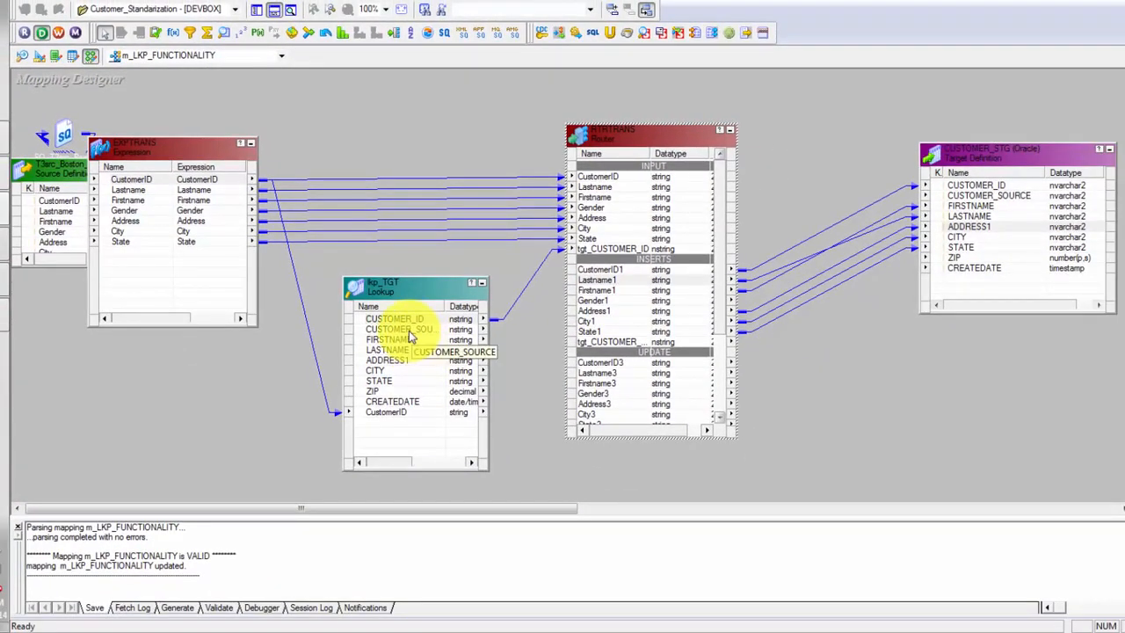
Review the lkp_TGT lookup's ports from CUSTOMER_SOURCE through ZIP and leave them without applying changes.
double_click(408, 331)
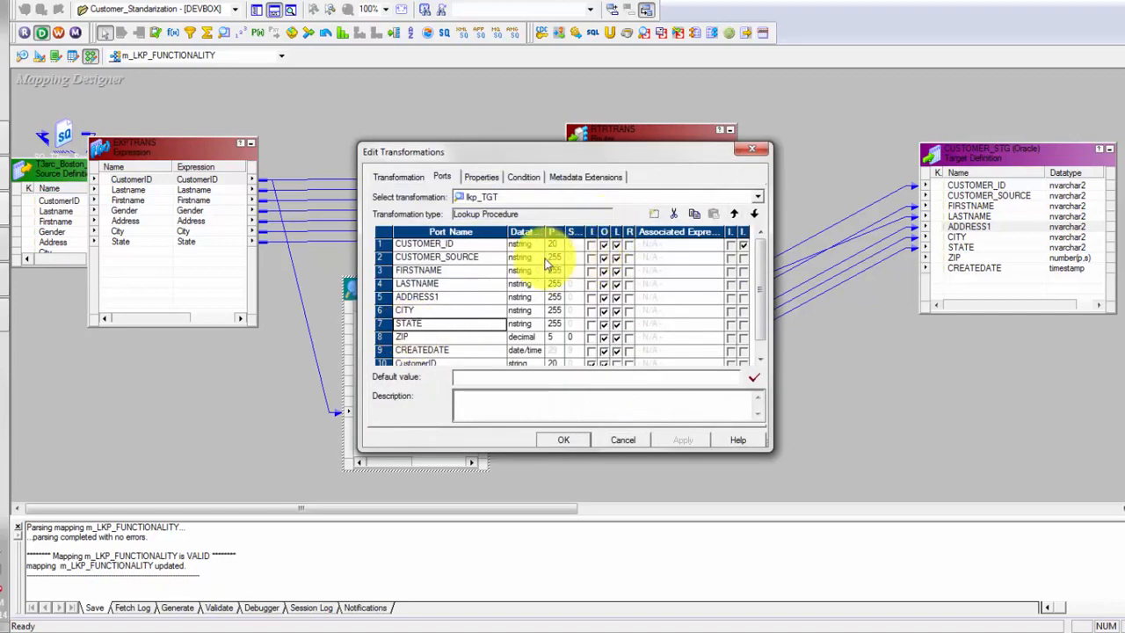
drag(387, 257, 387, 324)
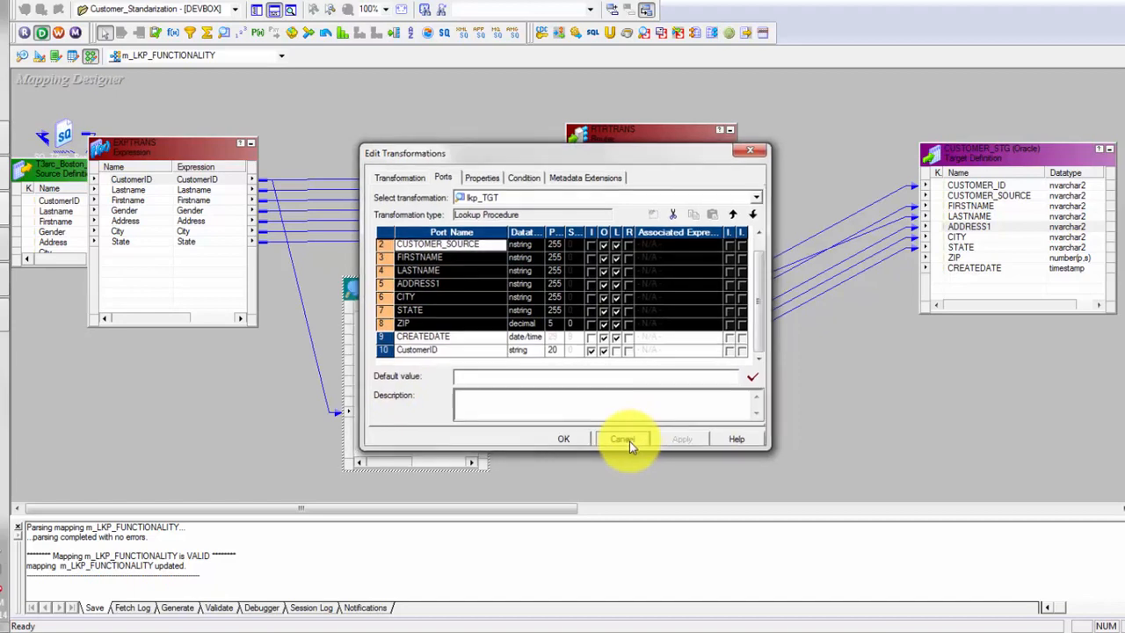
click(630, 441)
Move the lkp_TGT lookup closer to the expression and compare its ports with the expression's ports.
drag(397, 286, 360, 272)
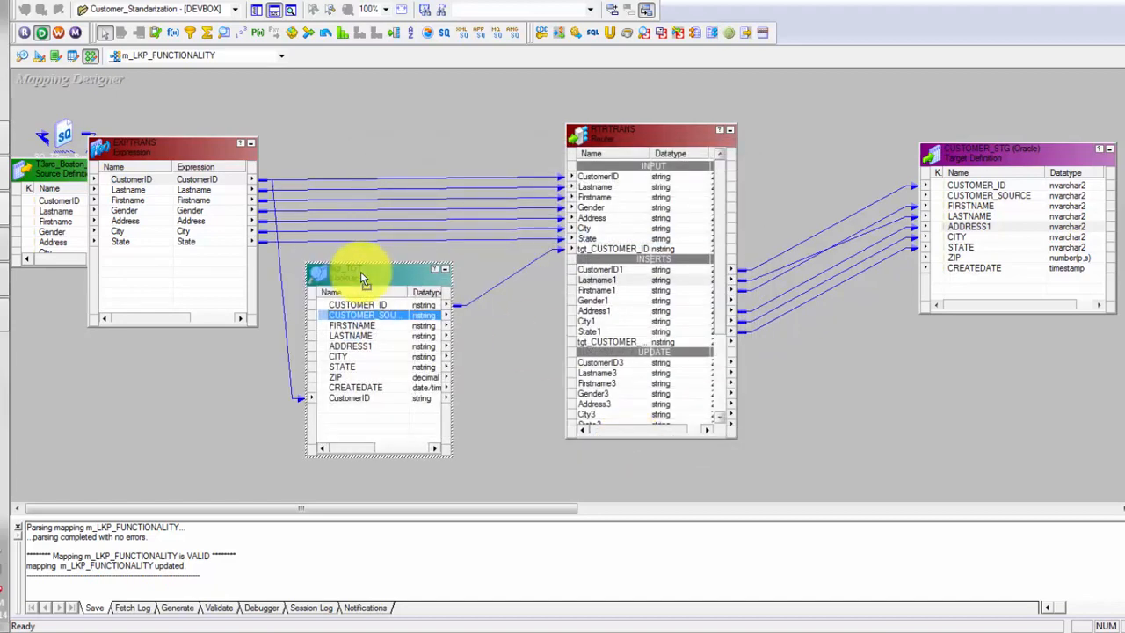
click(359, 327)
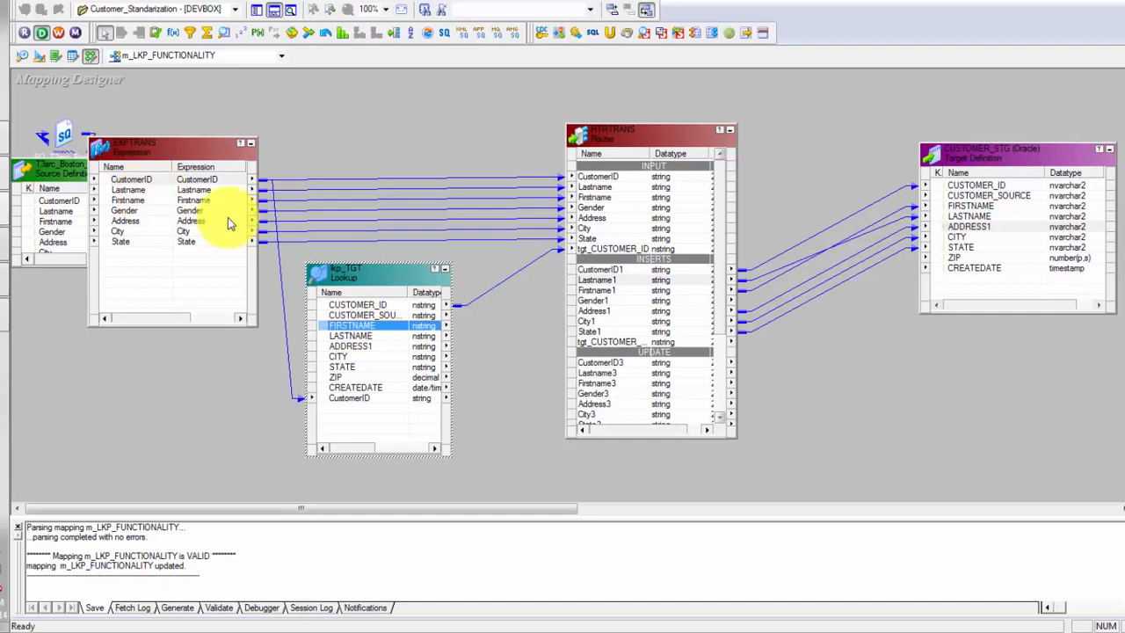
click(139, 243)
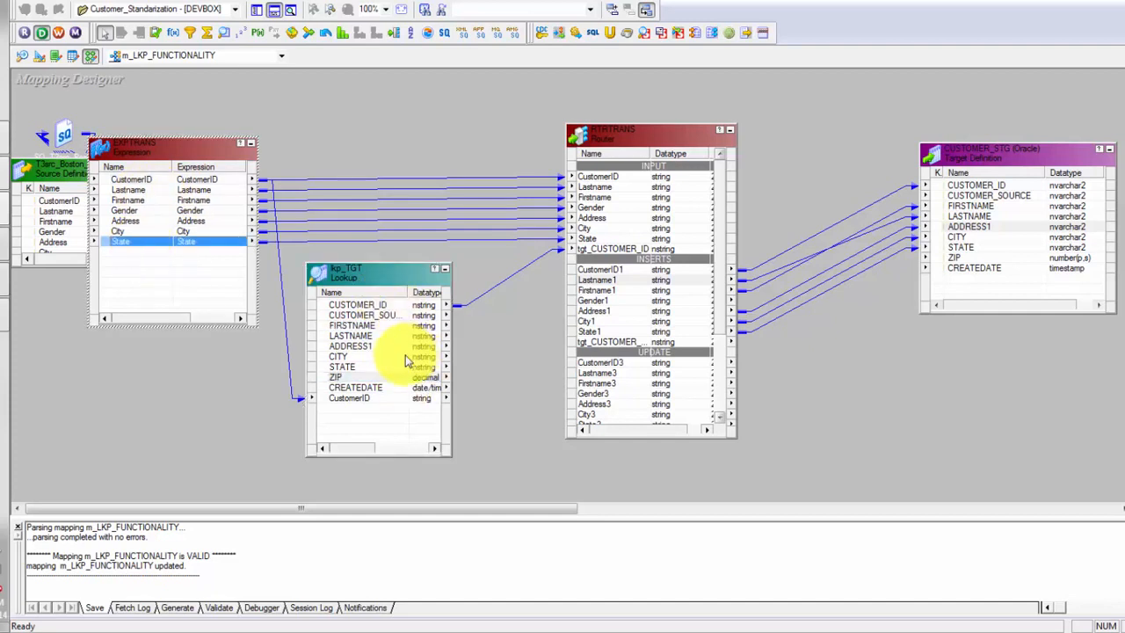
click(370, 378)
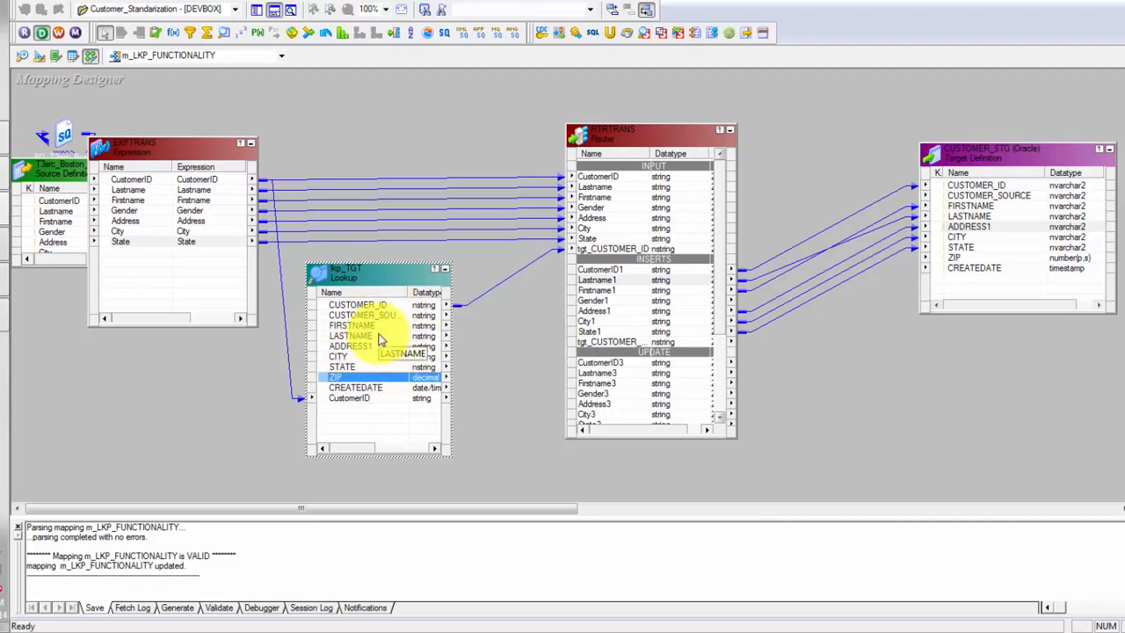
click(356, 399)
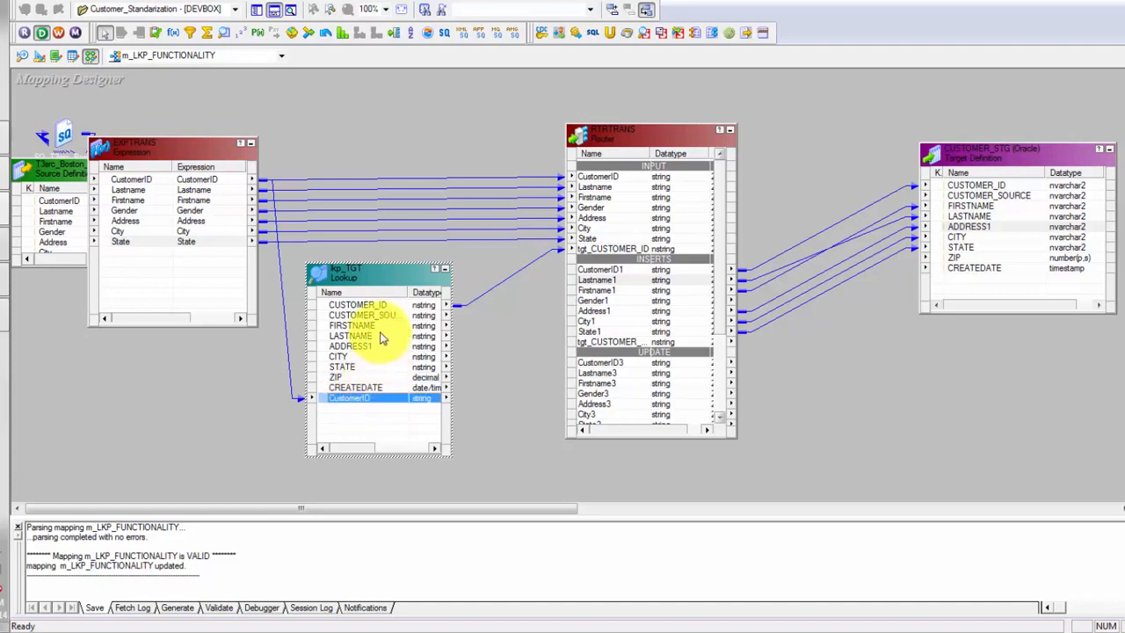
click(365, 308)
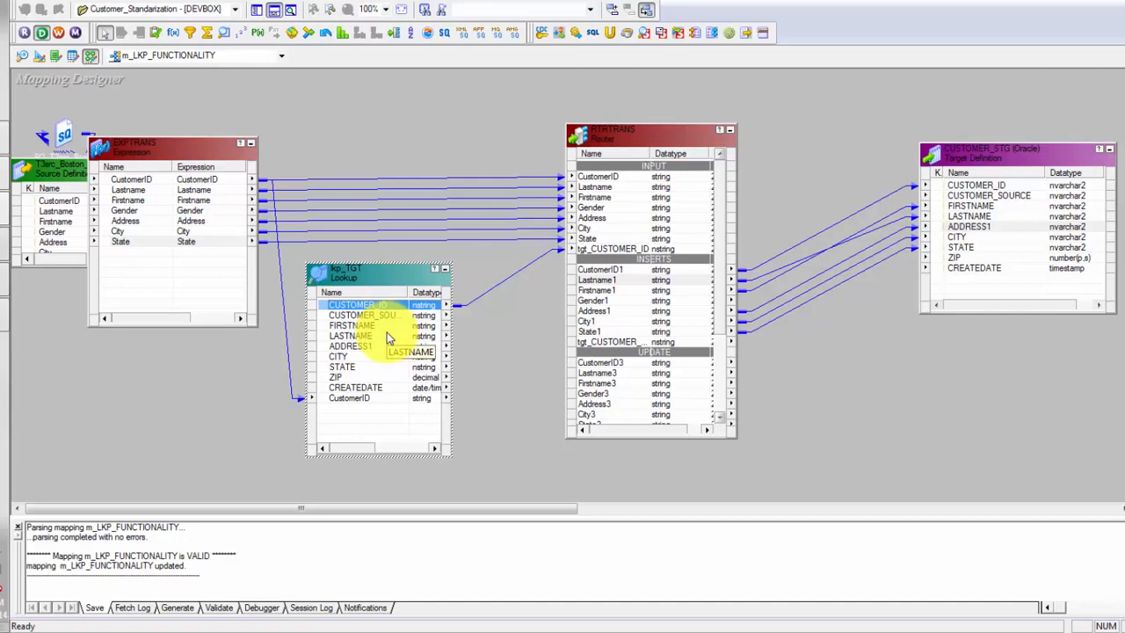
Arrange all objects of the mapping as icons and inspect the flow through lkp_TGT to CUSTOMER_STG.
right_click(374, 107)
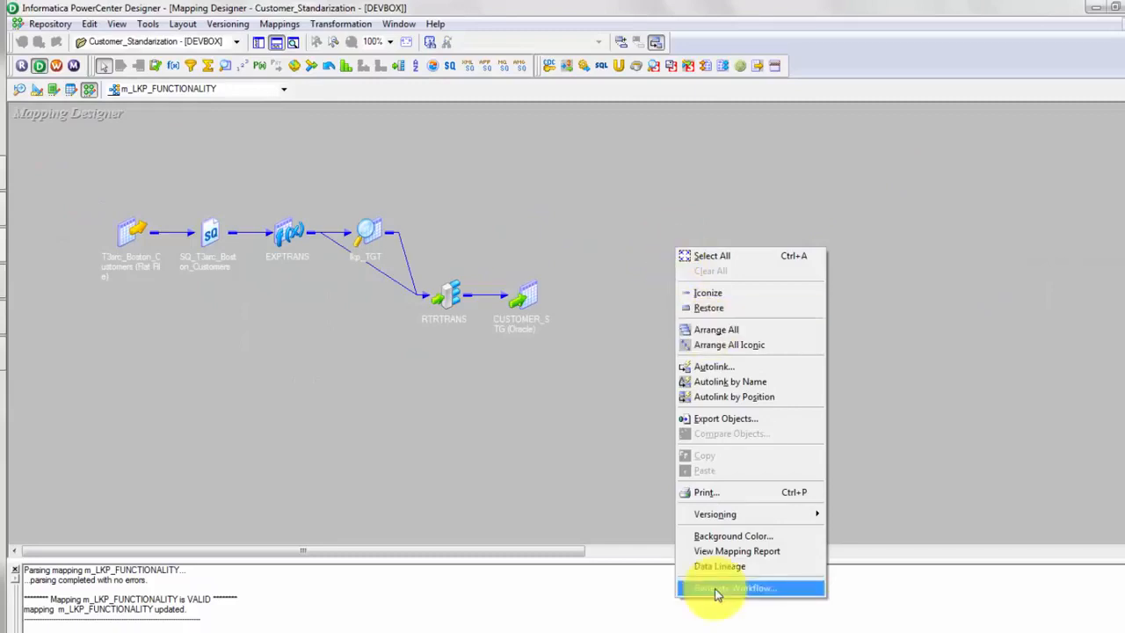
click(563, 329)
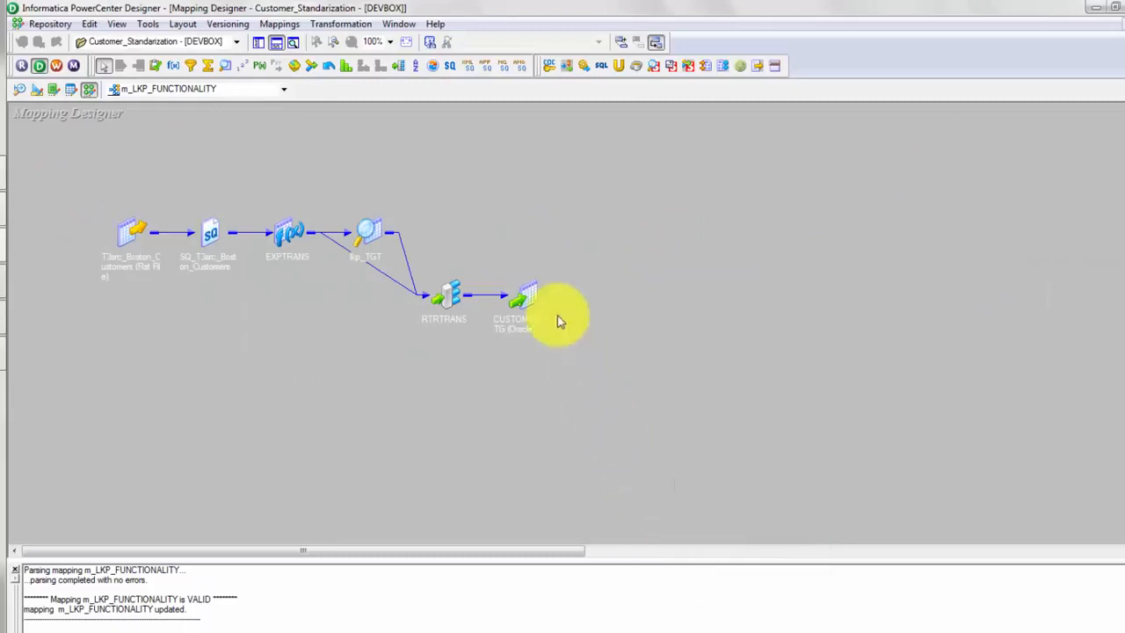
click(523, 298)
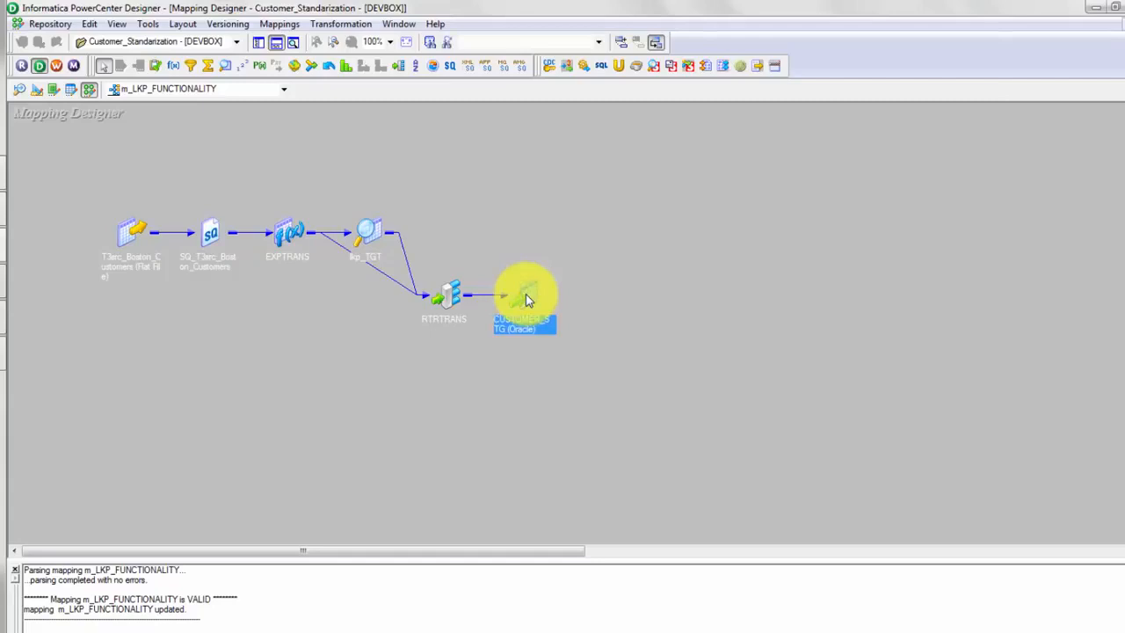
click(375, 235)
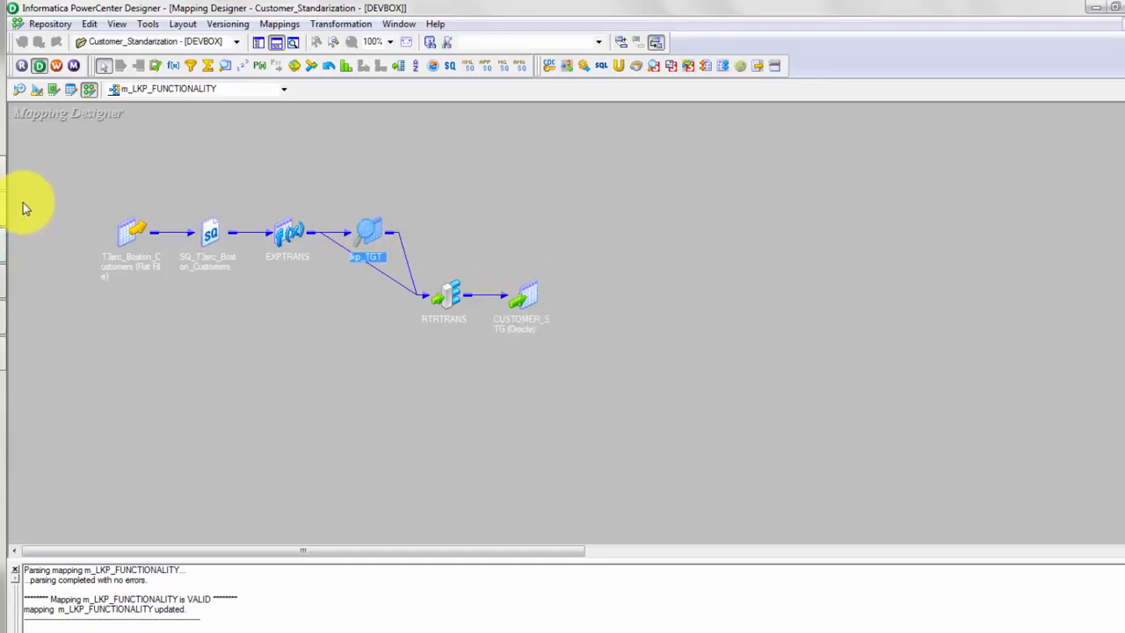
Open the Workflow Monitor from the Workflow Manager, dismiss the startup tip and select the DEVBOX_IS integration service.
click(56, 65)
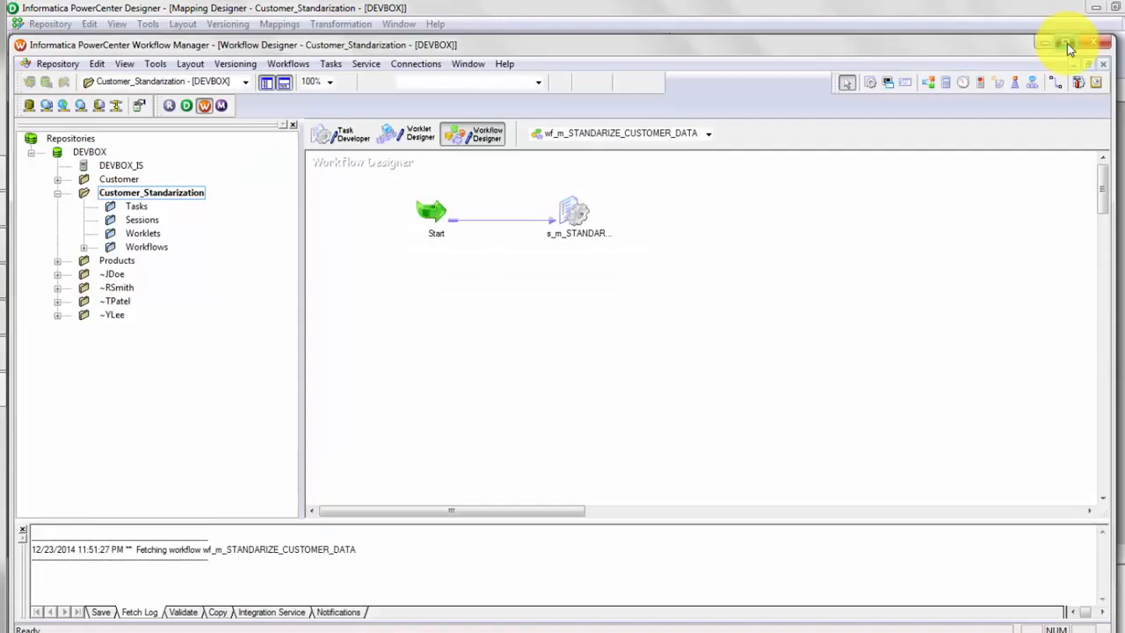
click(1066, 44)
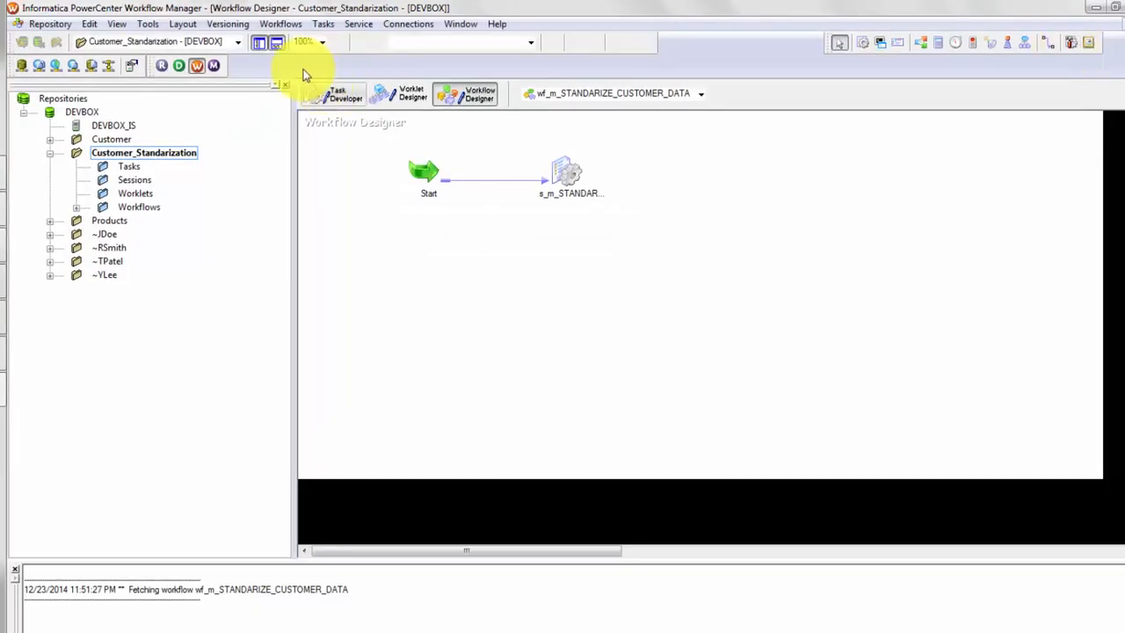
click(217, 66)
click(668, 267)
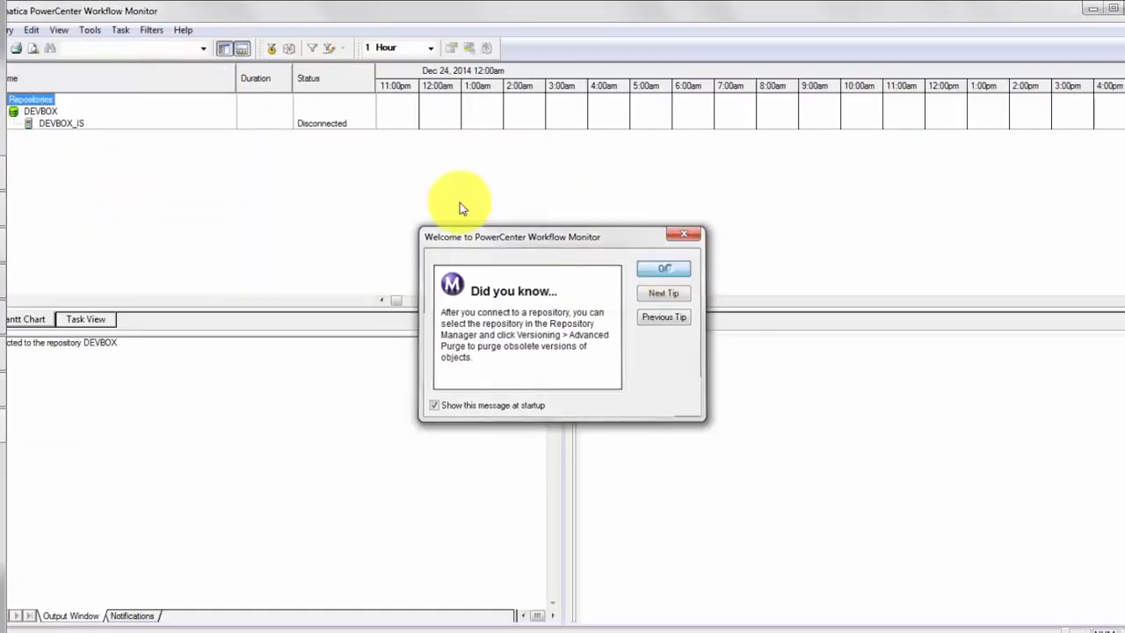
click(62, 123)
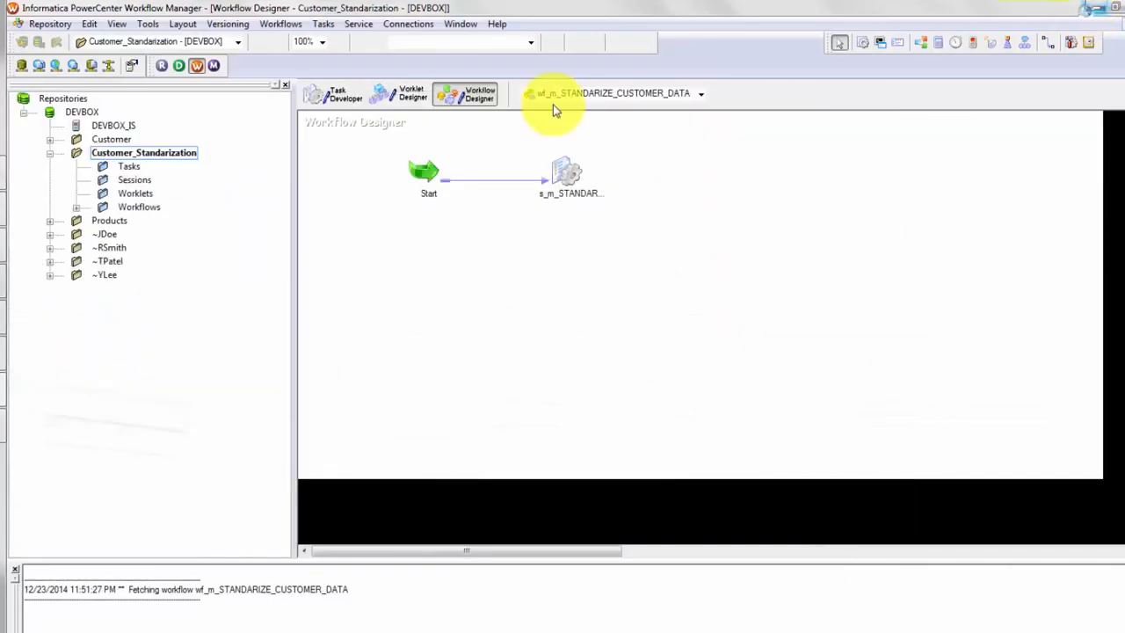
Start a new Oracle relational connection in the Workflow Manager and name it tut.
click(406, 26)
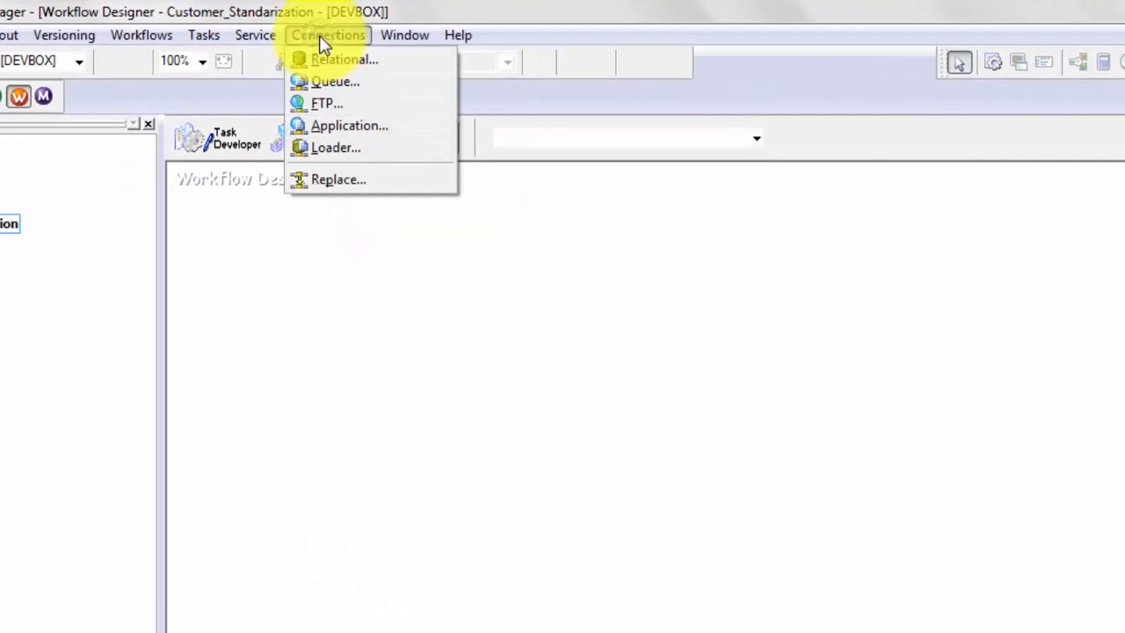
click(367, 62)
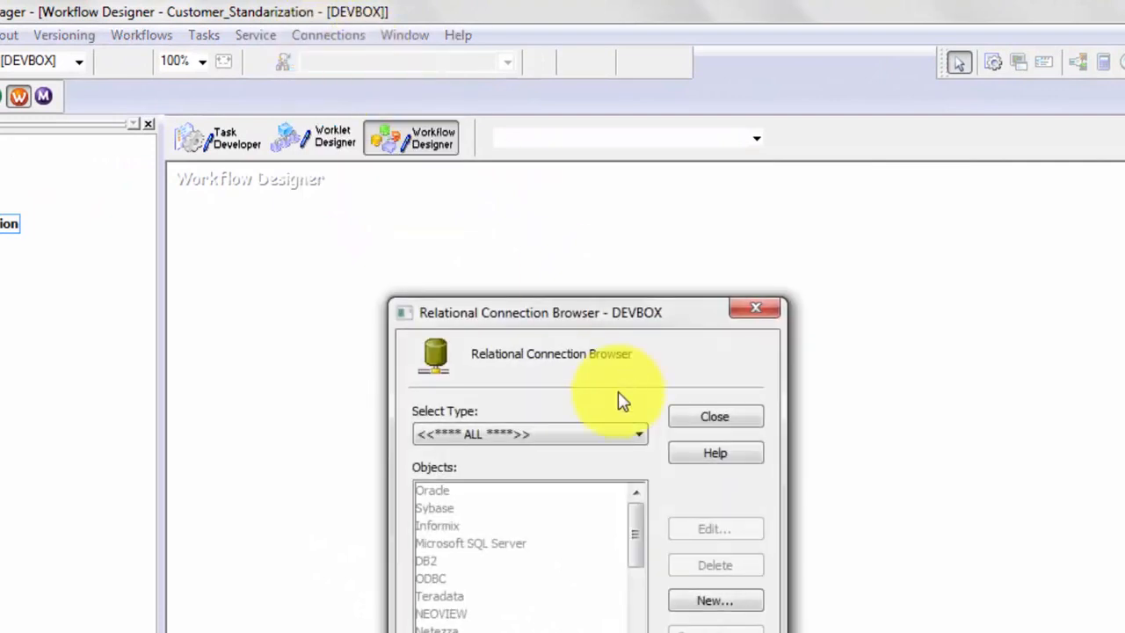
click(704, 603)
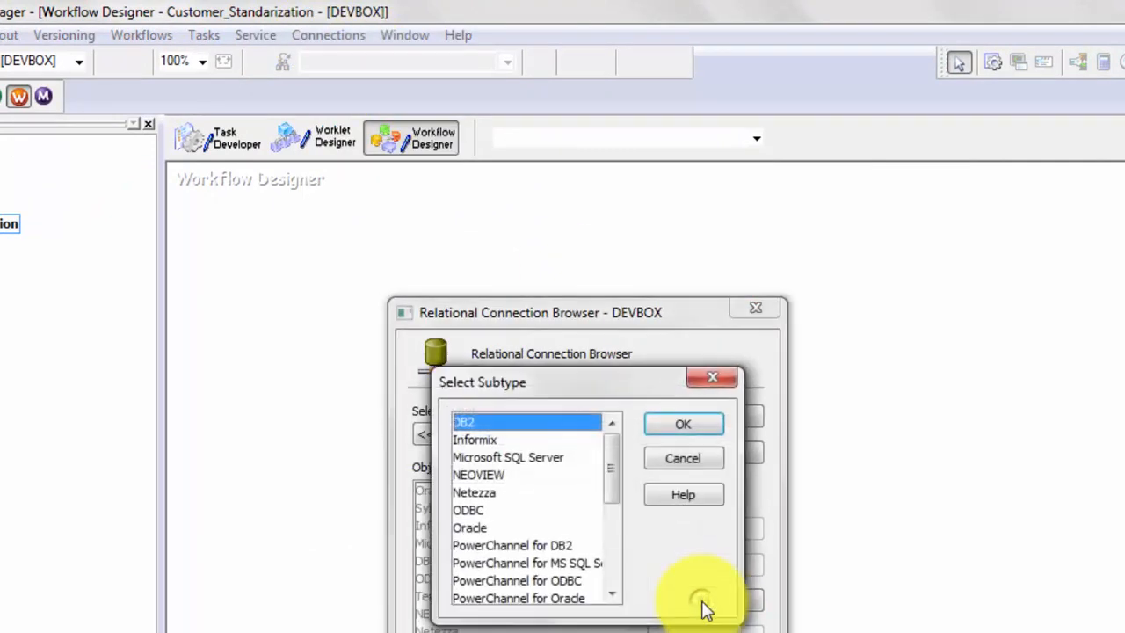
double_click(466, 527)
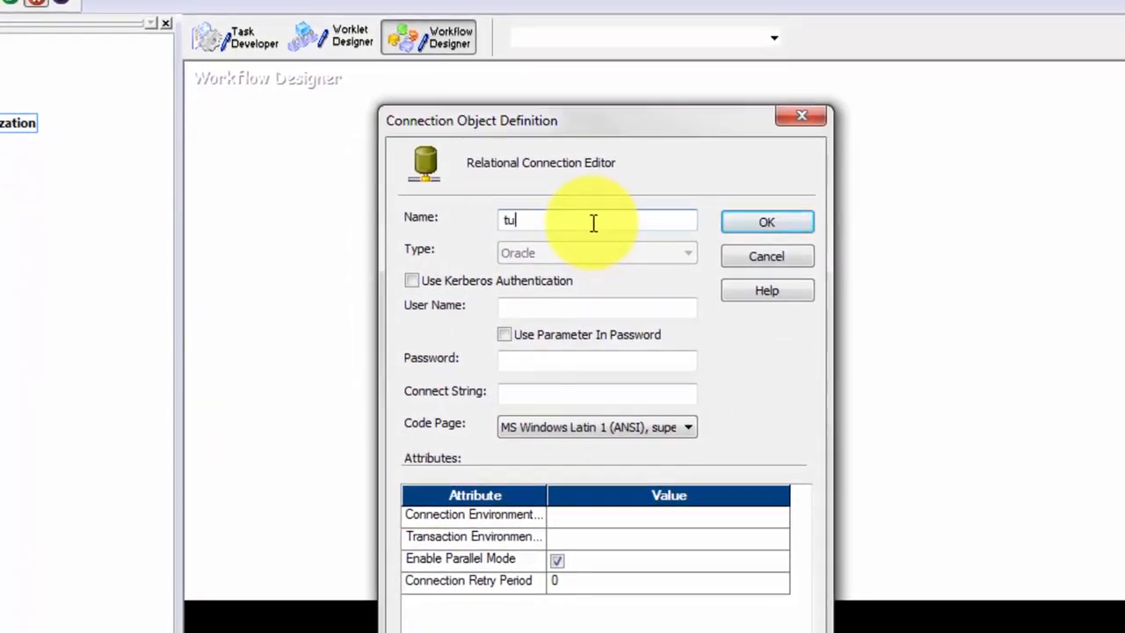
Set the connection's user name to TUTORIAL, enter the database password and set the connect string to orcl.
click(530, 308)
text(VARCHAR2(255 BYTE),)
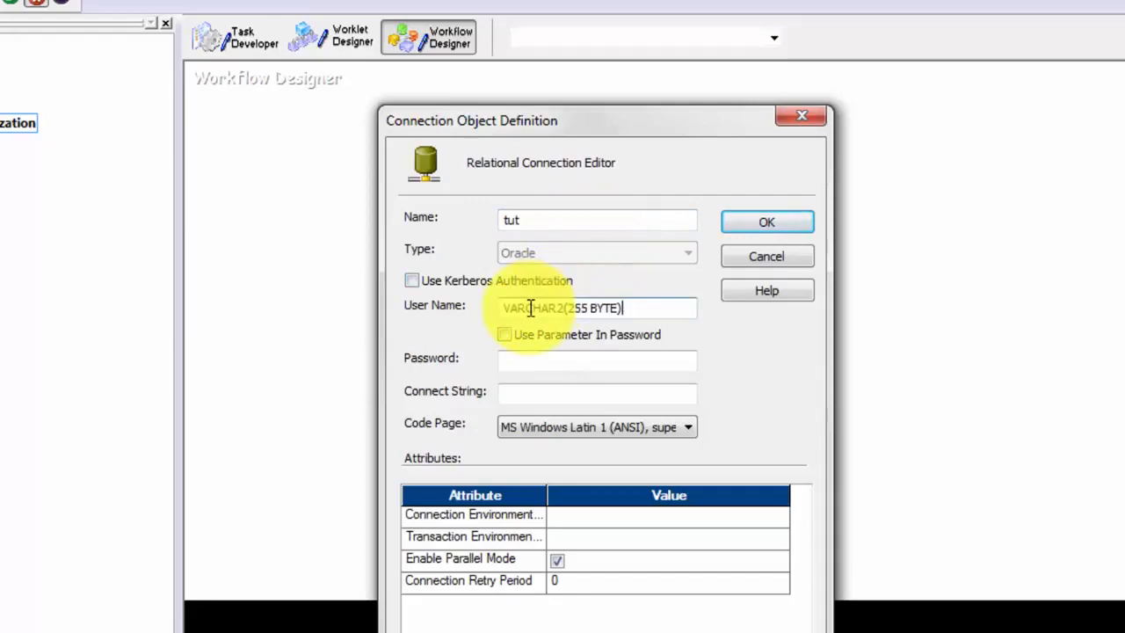
key(ctrl+z)
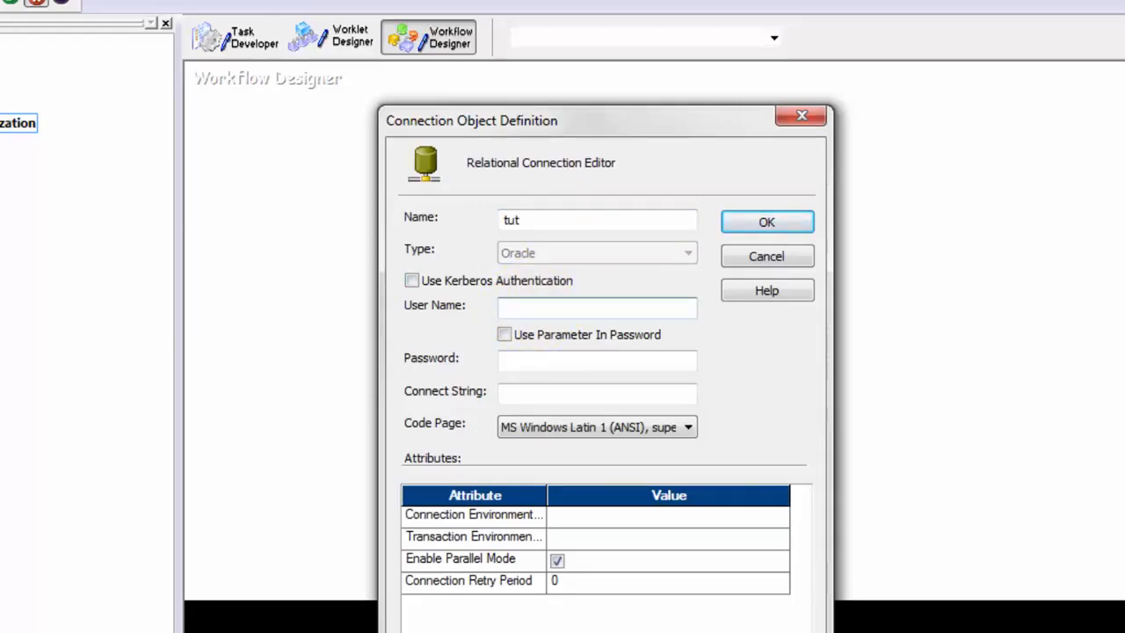
text(TUTORIAL)
click(520, 362)
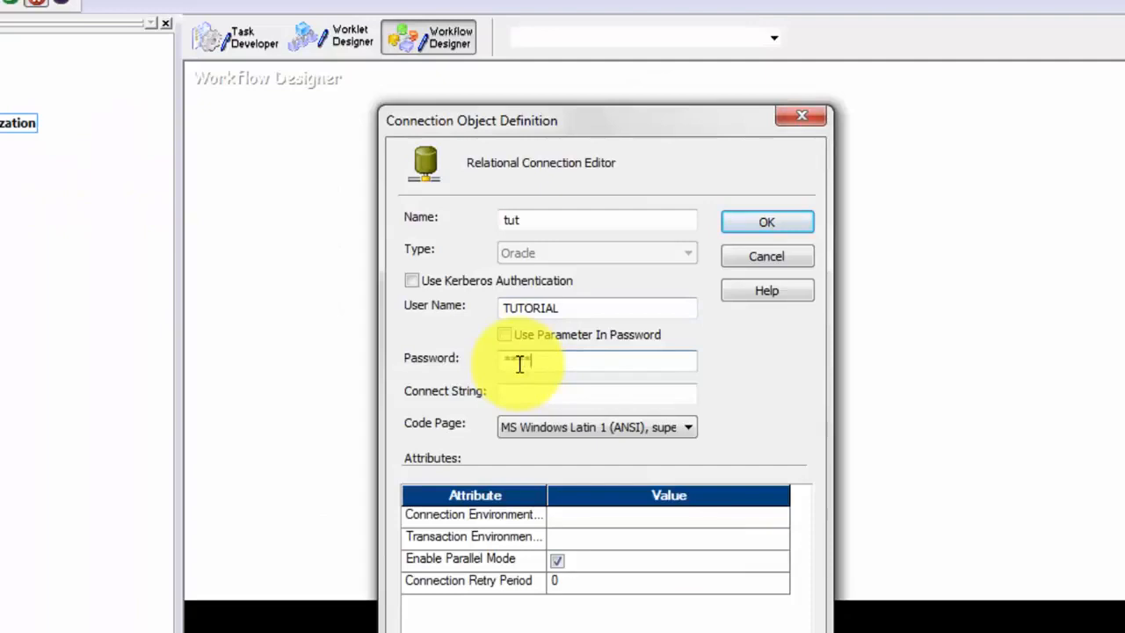
click(572, 390)
text(orcl)
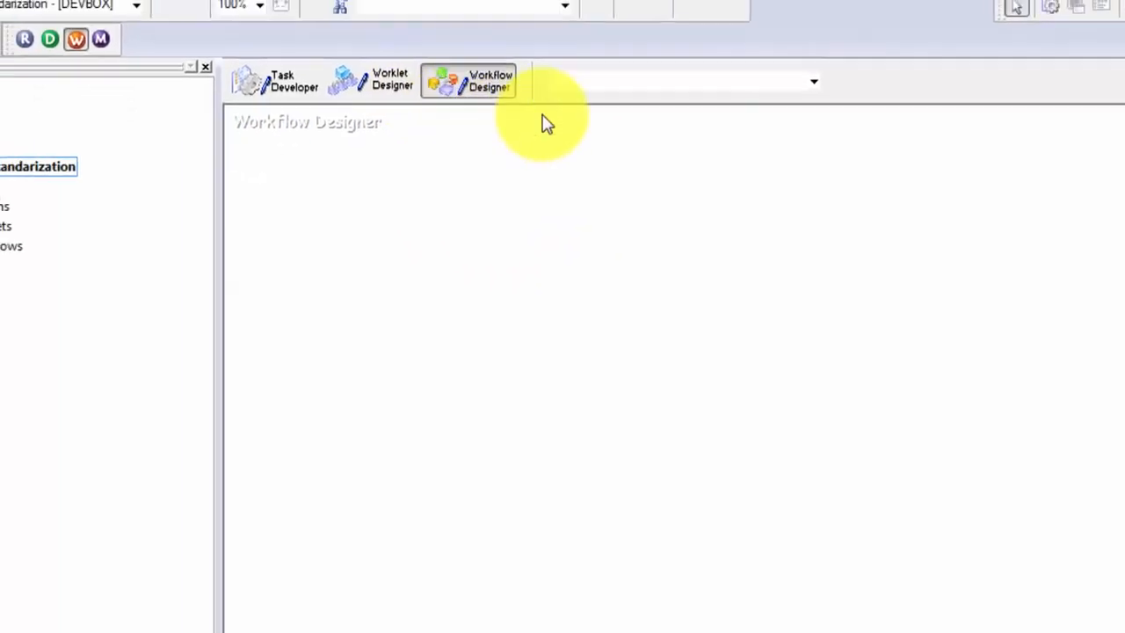
Review the relational connection subtypes and the saved tut connection, cancelling the additional Oracle connection.
click(435, 38)
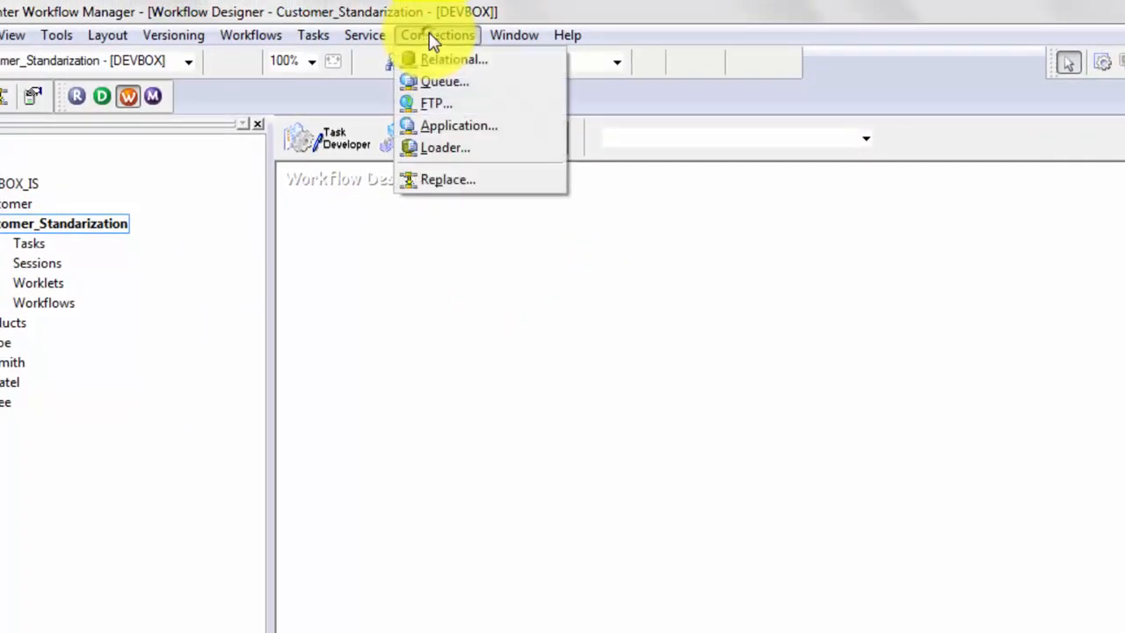
click(449, 63)
click(847, 604)
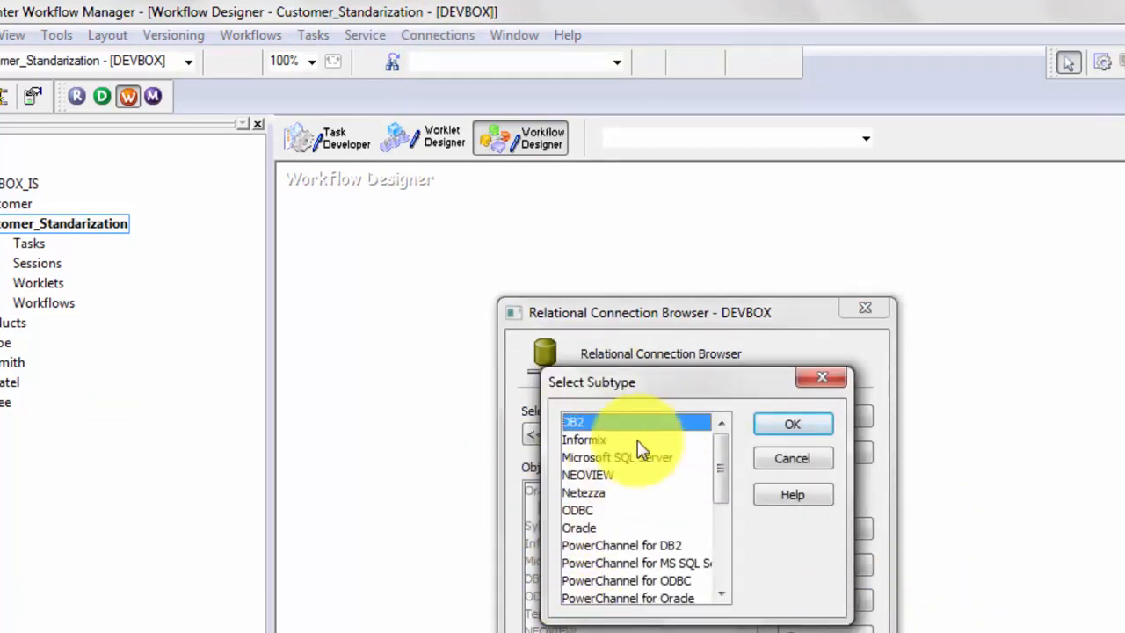
click(599, 527)
click(785, 465)
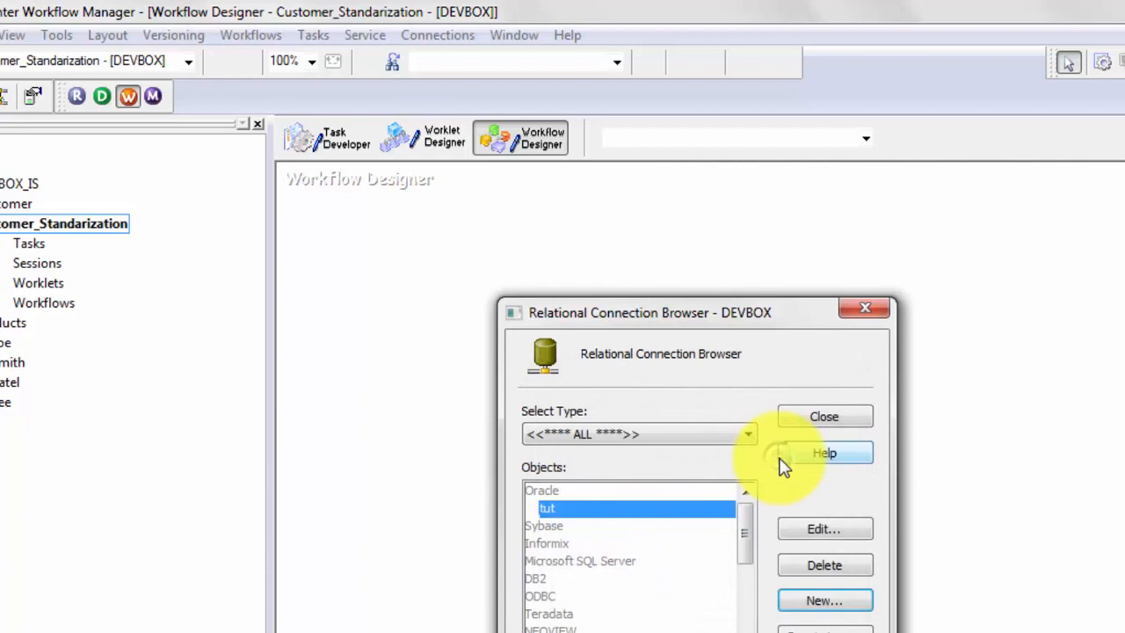
click(829, 418)
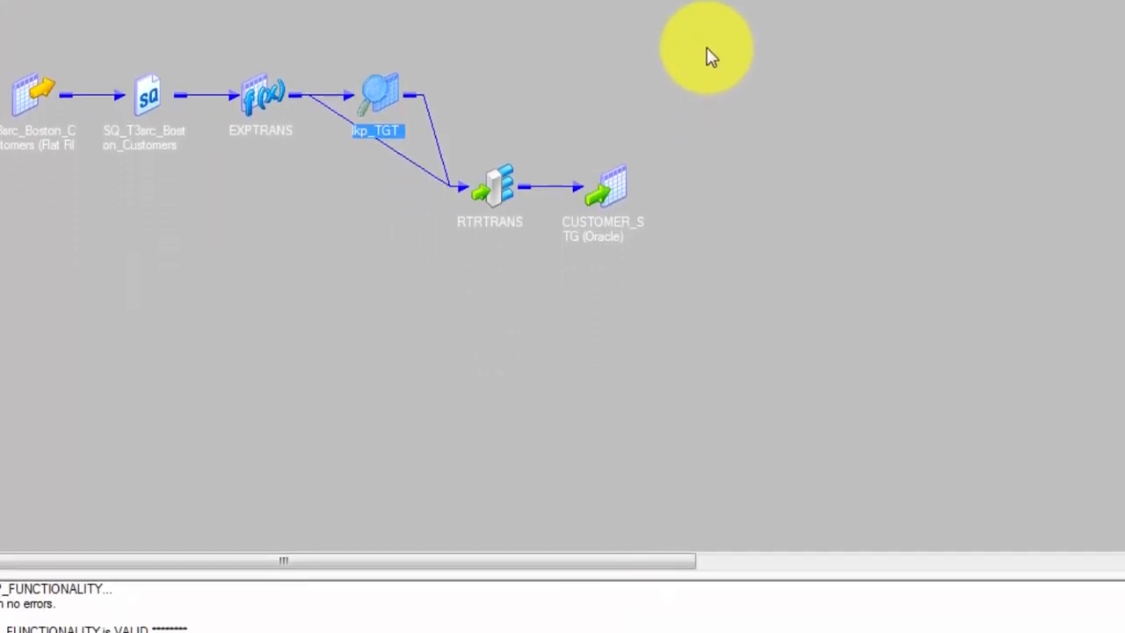
Generate a workflow for the mapping in the Designer on DEVBOX_IS, using the tut connection for CUSTOMER_STG and lkp_TGT and the prefixes wf and s.
right_click(709, 55)
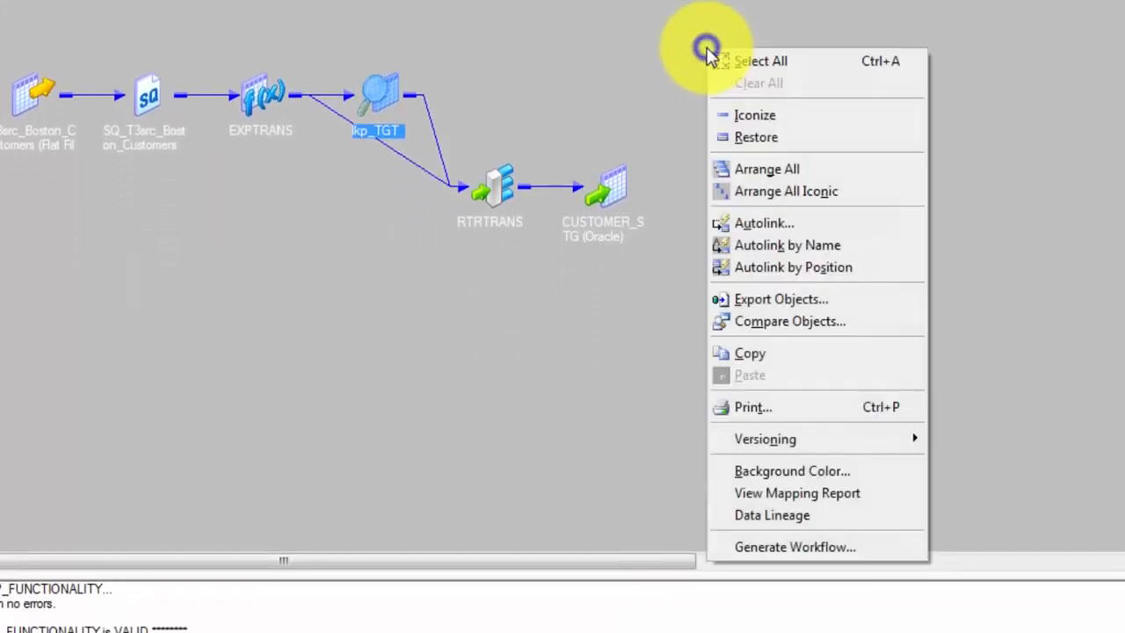
click(816, 547)
click(861, 540)
click(1029, 230)
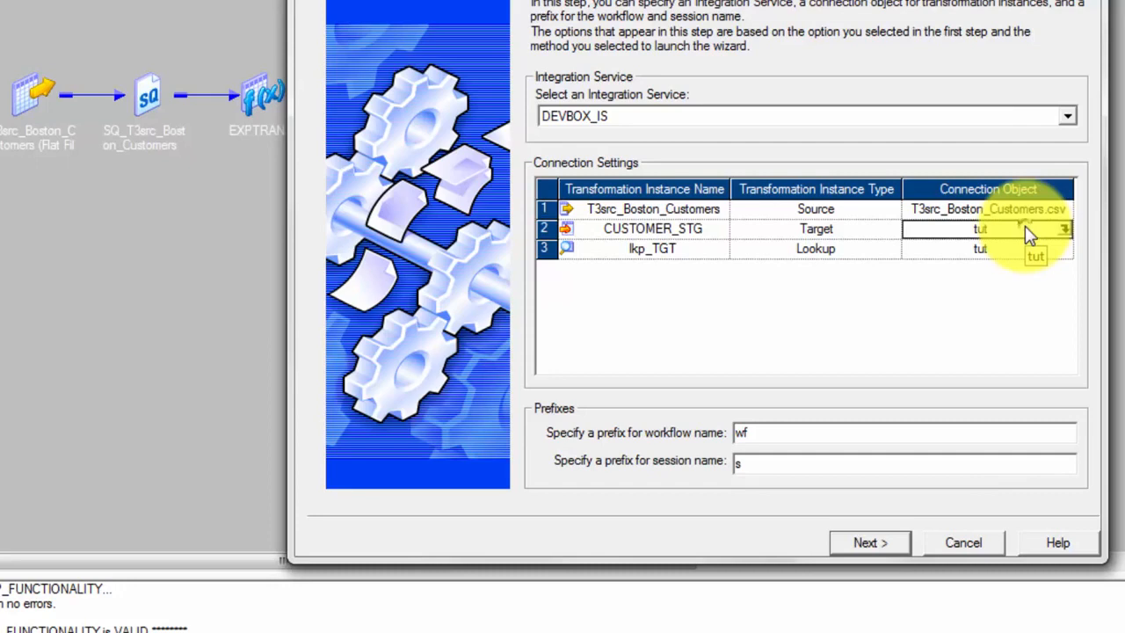
click(1033, 249)
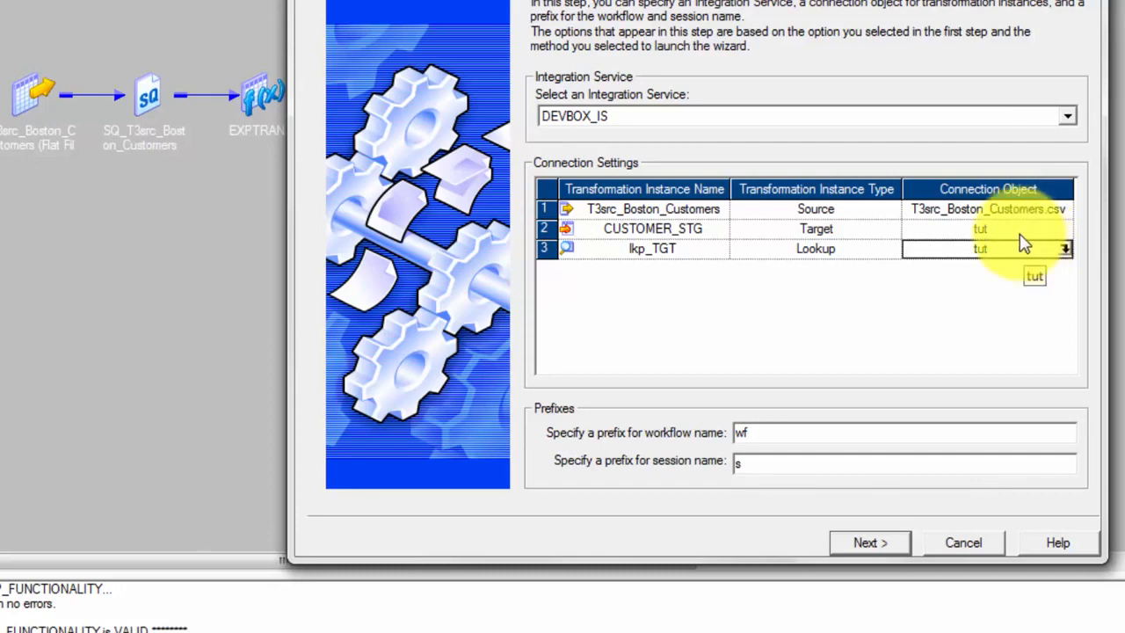
click(1015, 230)
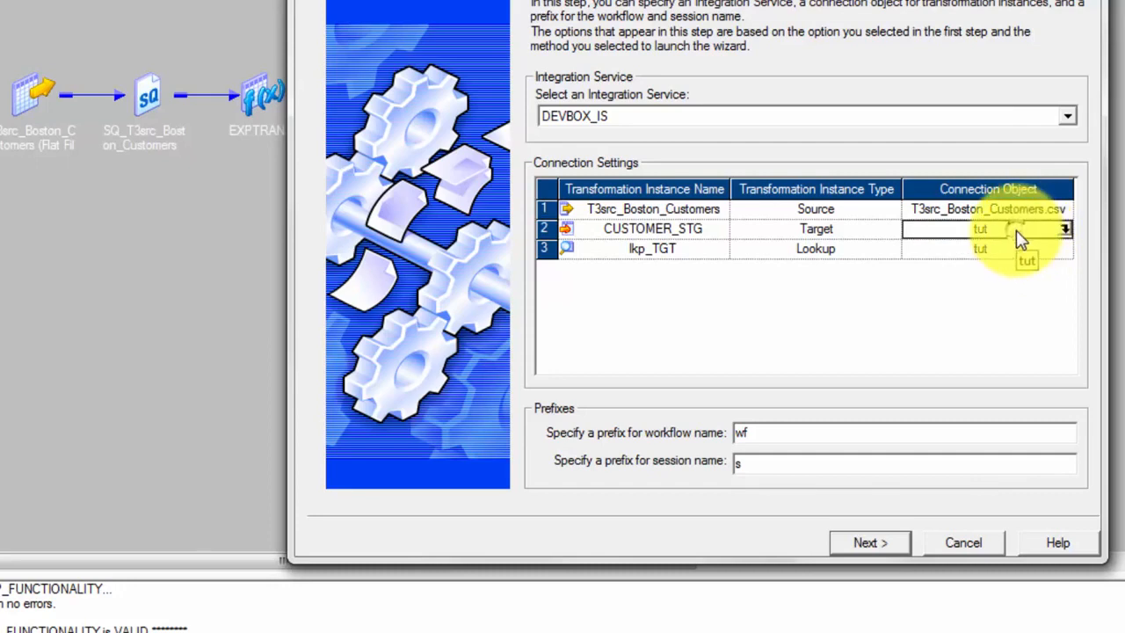
click(865, 545)
click(870, 541)
click(874, 538)
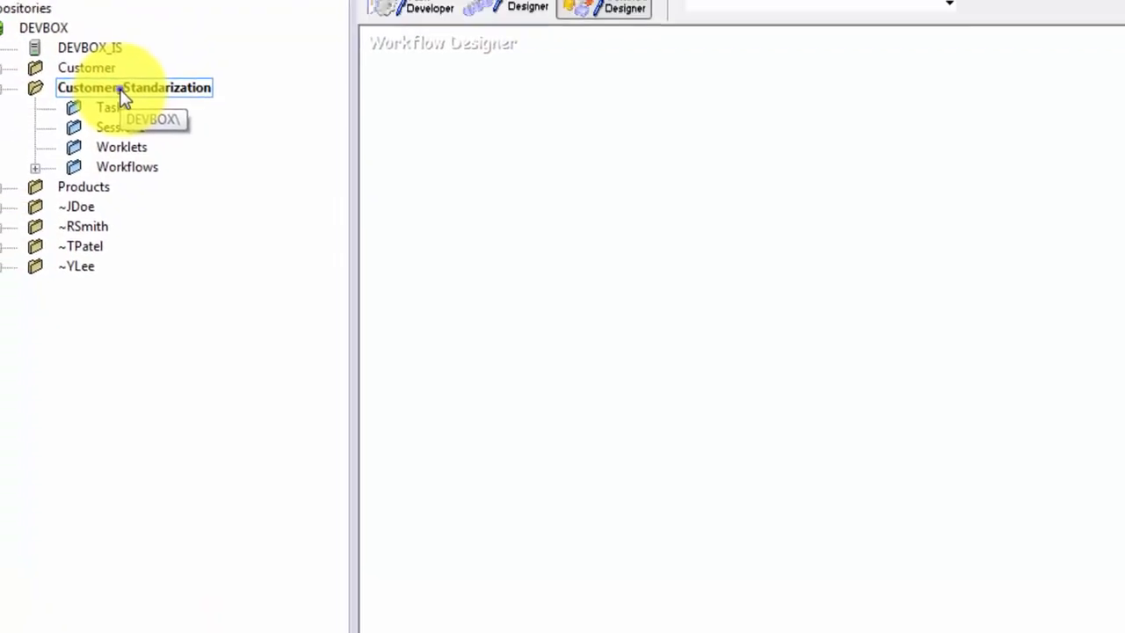
Disconnect and reopen the Customer_Standarization folder in the Workflow Manager, then open the wf_m_LKP_FUNCTIONALITY workflow in the Workflow Designer.
right_click(119, 90)
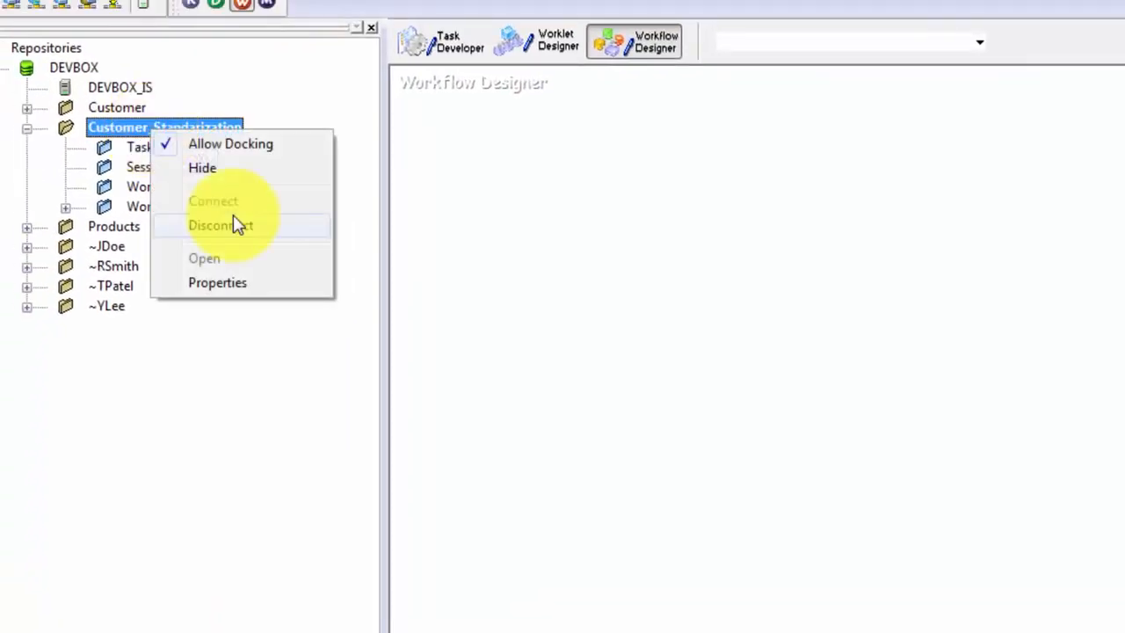
click(237, 225)
double_click(190, 127)
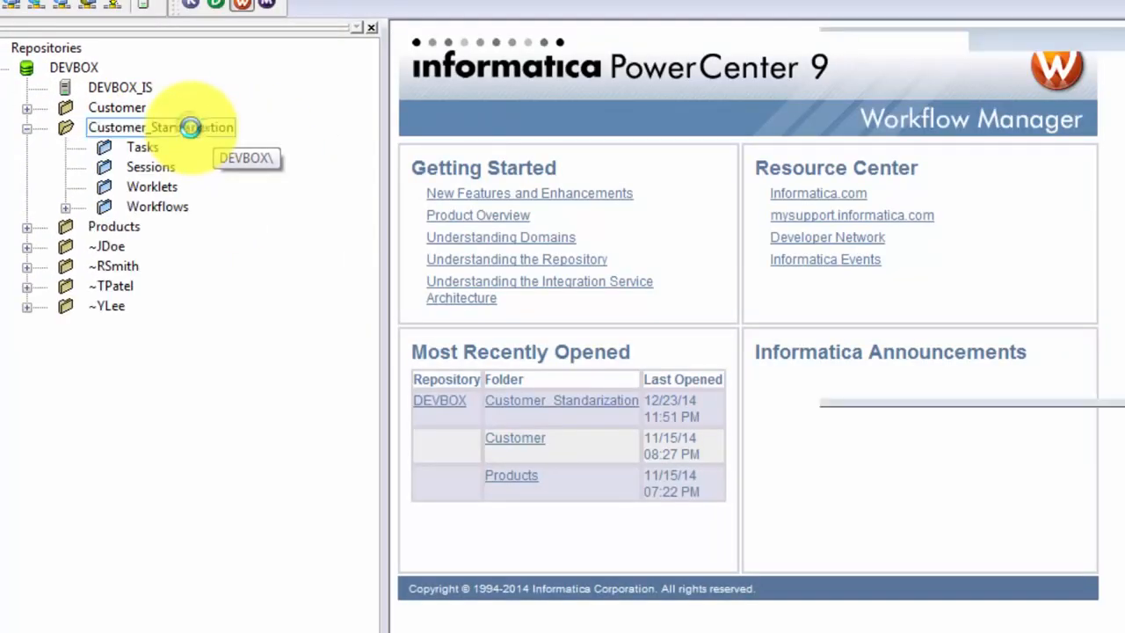
click(65, 206)
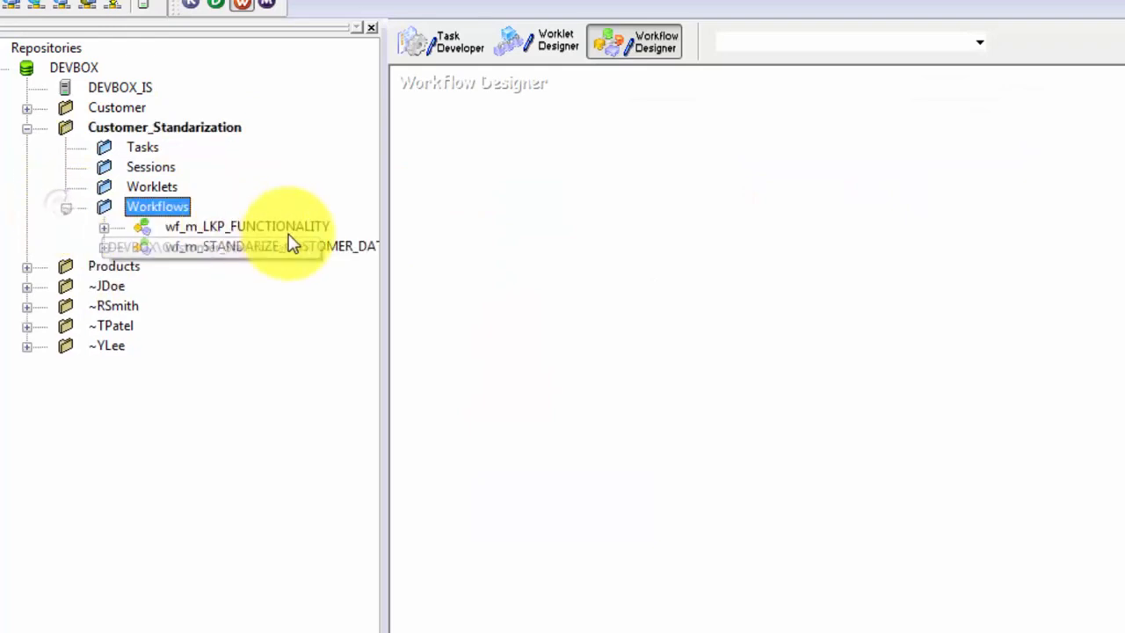
drag(261, 227, 783, 154)
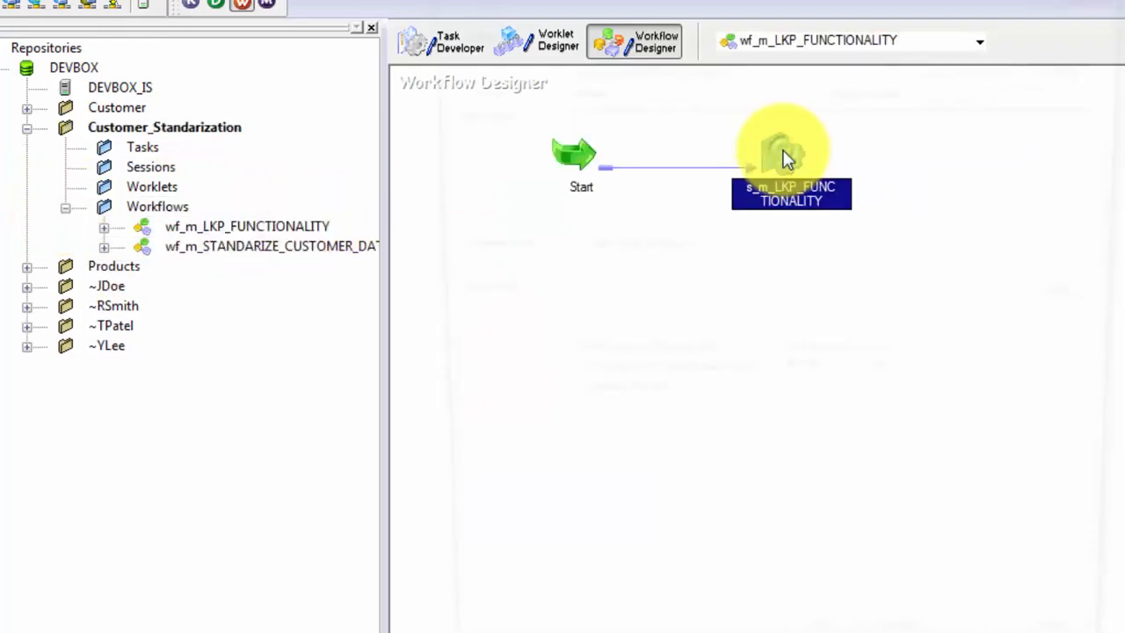
Set the session's SQ_T3src_Boston_Customers source directory to C:\Informatica\9.6.1\server\Tutorials\ and its source filename to Boston_Customers.csv.
double_click(786, 158)
click(661, 29)
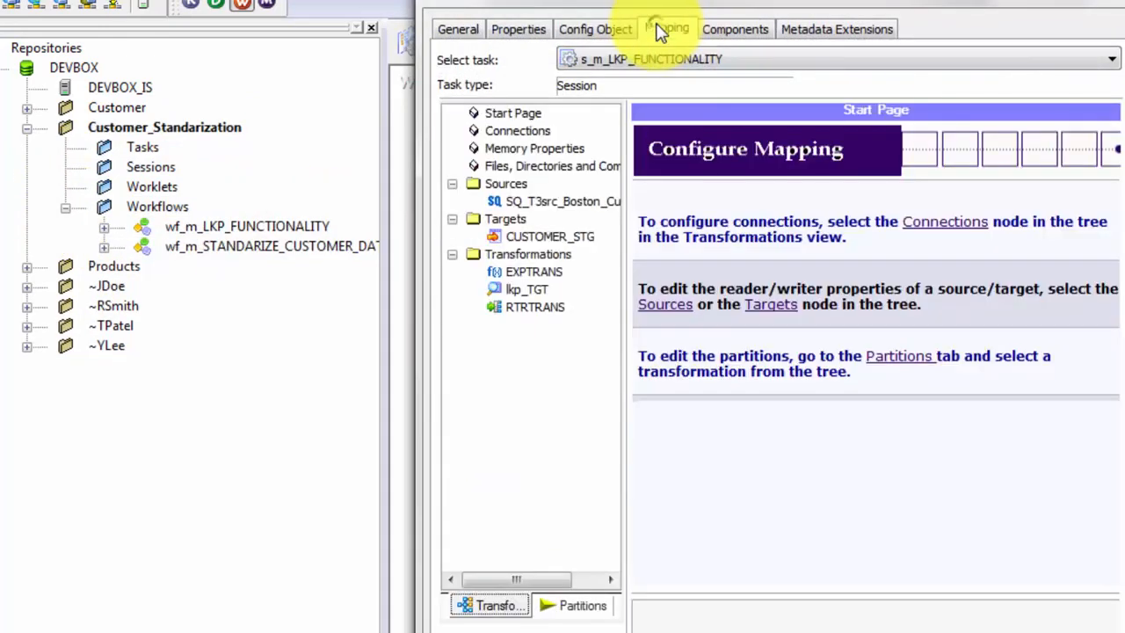
click(547, 205)
drag(1116, 487, 1118, 515)
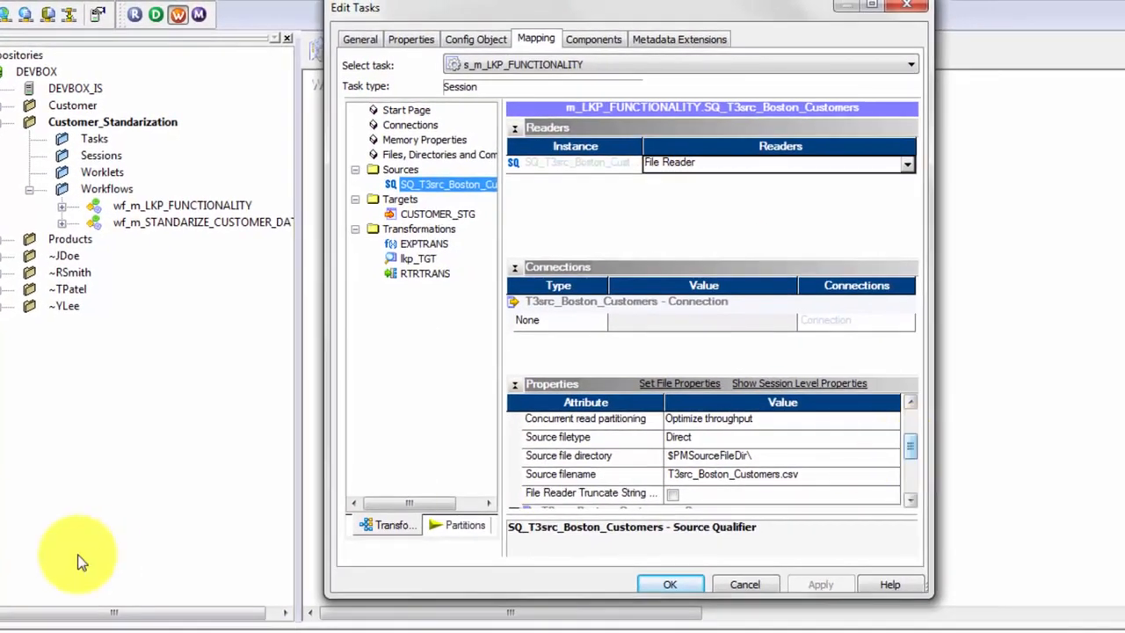
click(680, 474)
text(C:\Informatica\9.6.1\server\Tutorials)
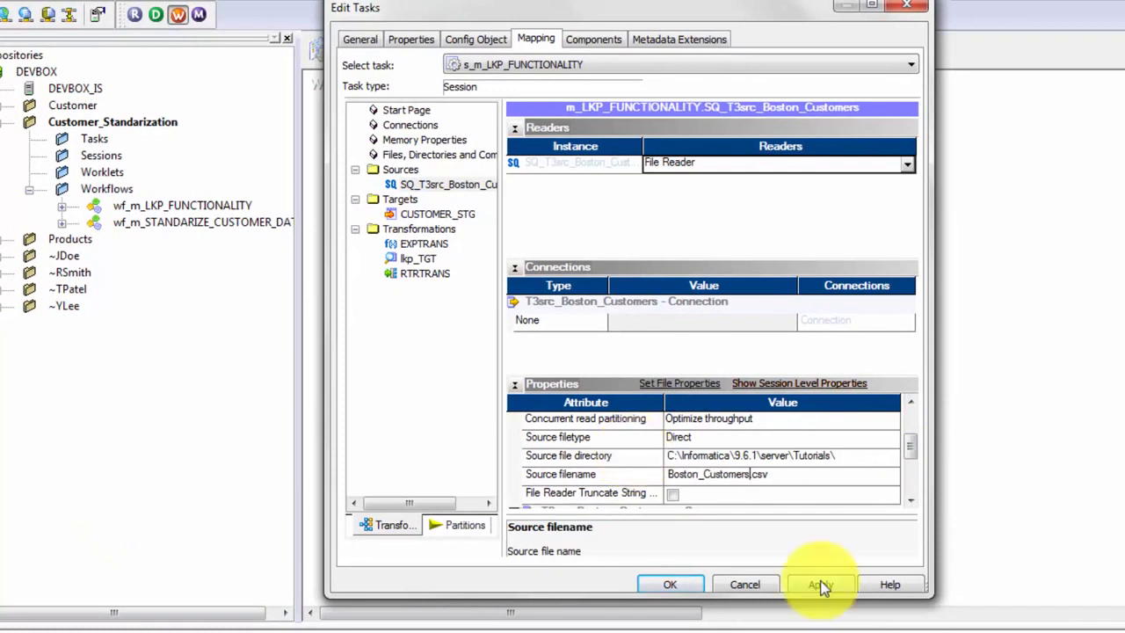
click(820, 585)
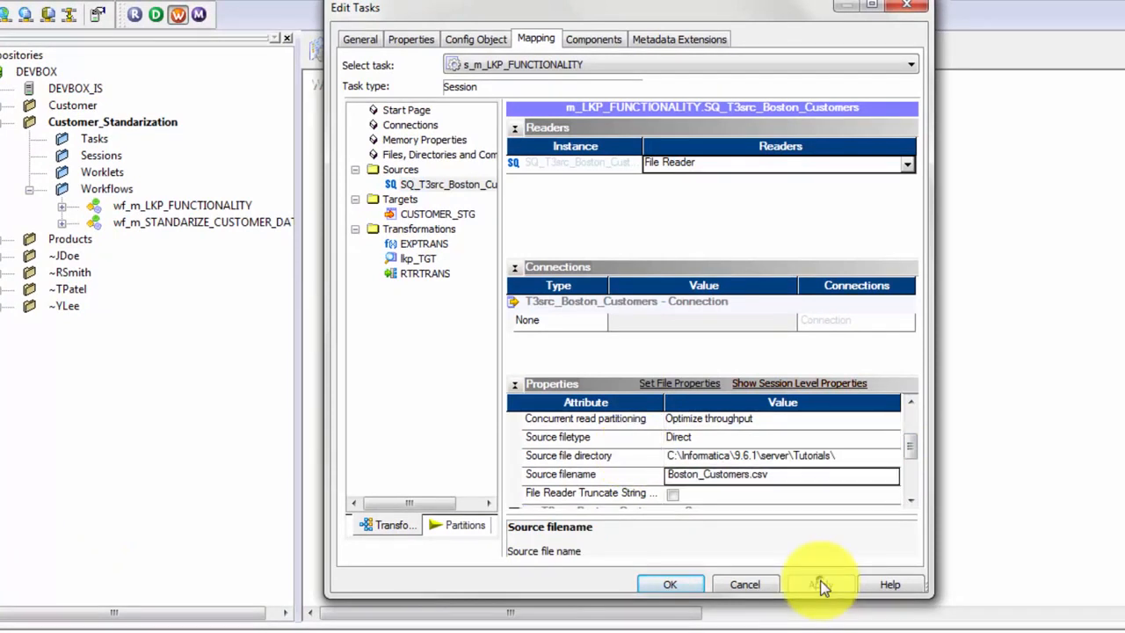
click(672, 585)
Start the workflow and review the source/target statistics of s_m_LKP_FUNCTIONALITY in the Workflow Monitor.
right_click(520, 197)
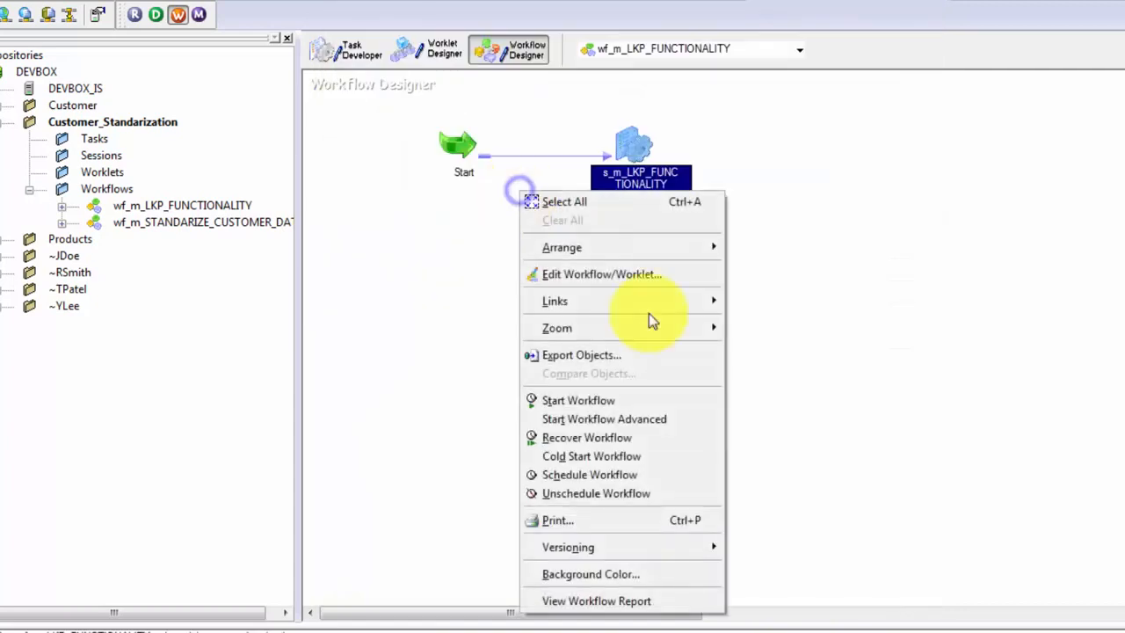
click(588, 402)
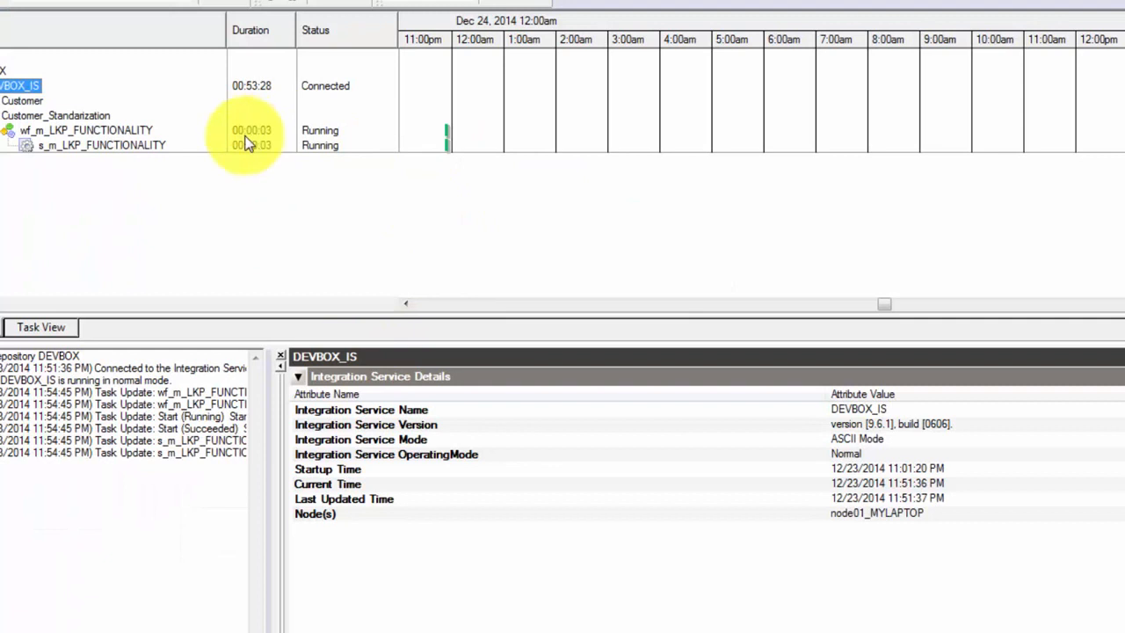
click(104, 145)
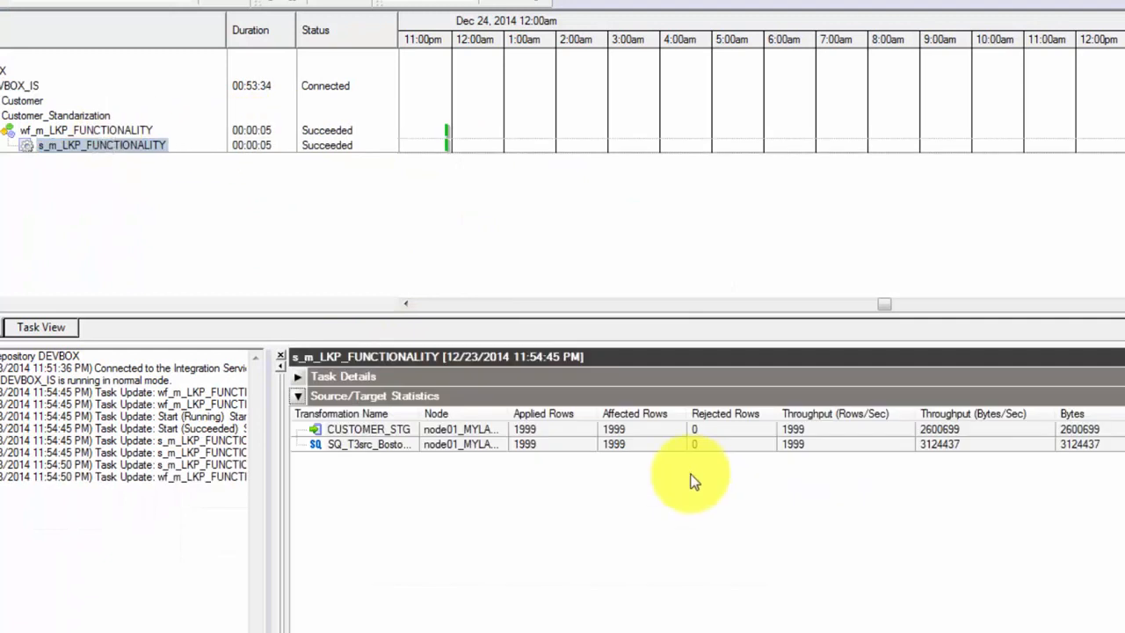
click(452, 444)
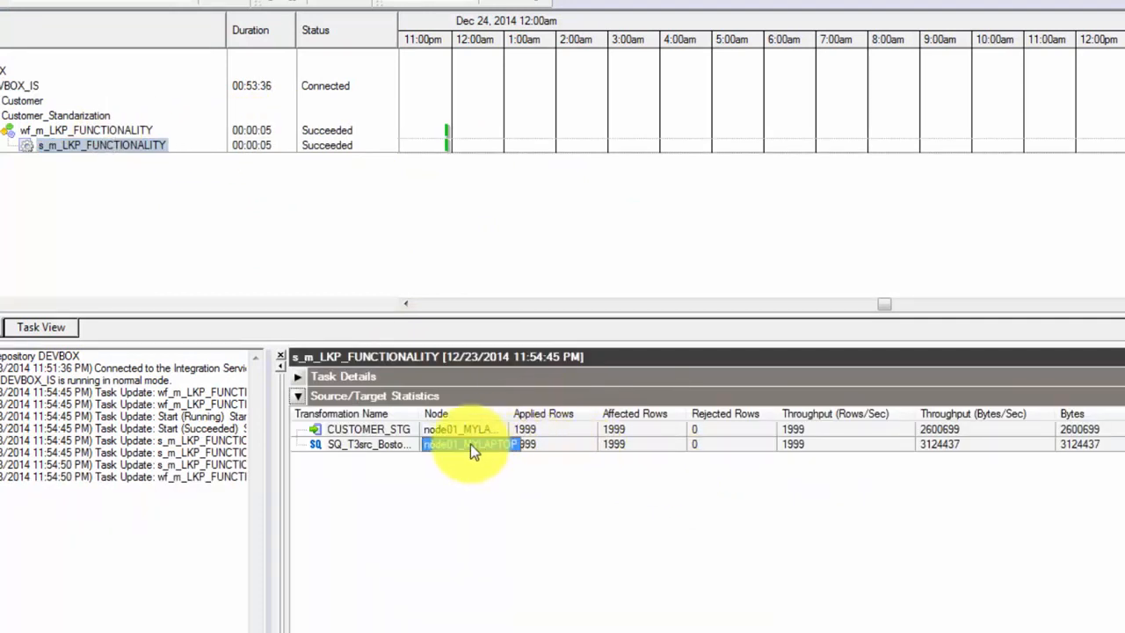
drag(420, 413, 458, 412)
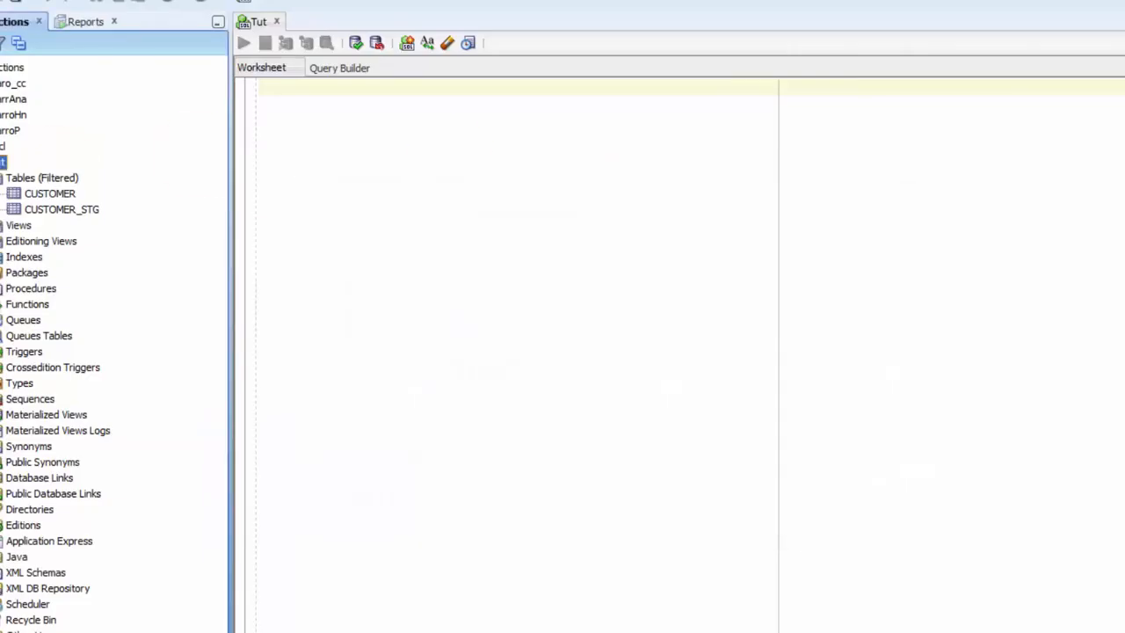
Inspect the data rows loaded into the CUSTOMER_STG table in the Tut database connection.
double_click(64, 209)
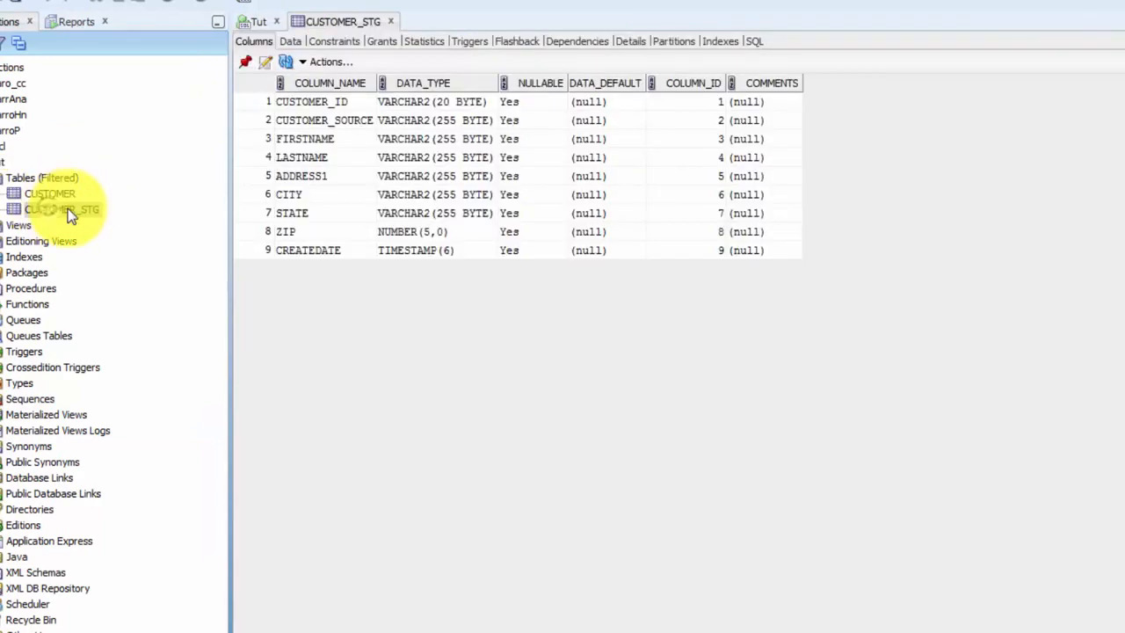
click(290, 41)
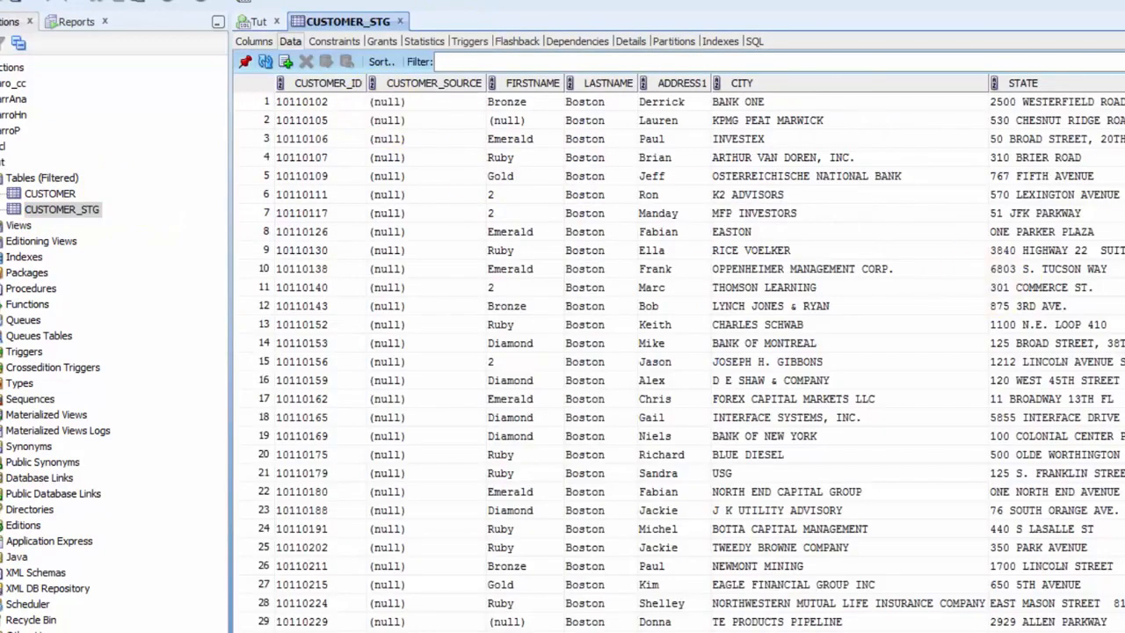
scroll(678, 360, down, 20)
scroll(678, 360, up, 20)
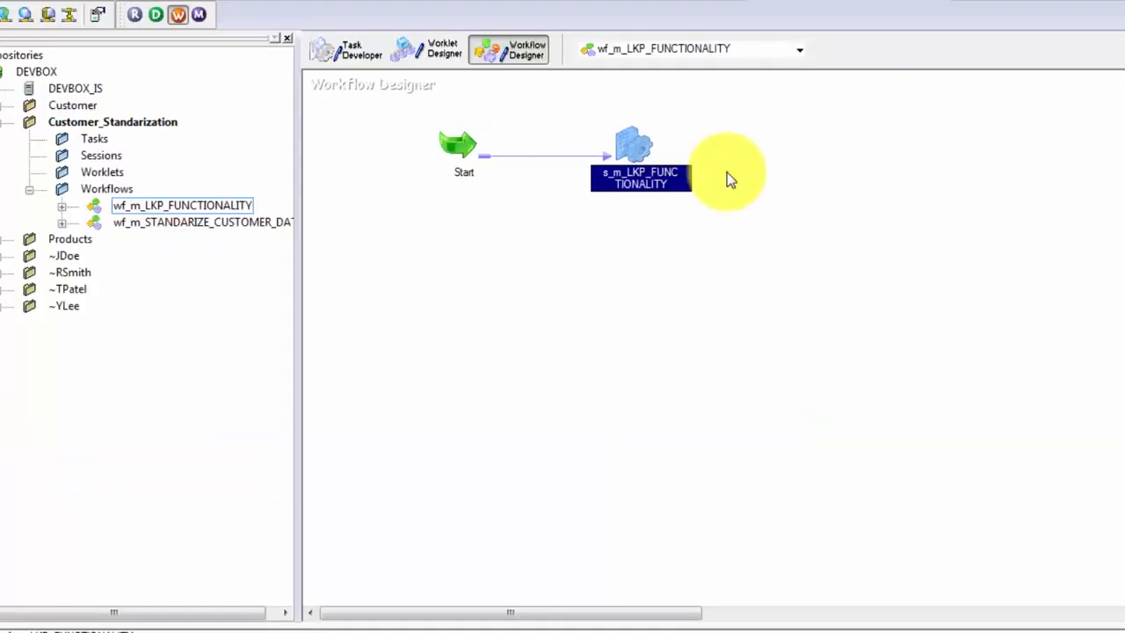
Set the session's CUSTOMER_STG target load type to Bulk, turn off its Delete option and apply the settings in the Workflow Manager.
double_click(635, 141)
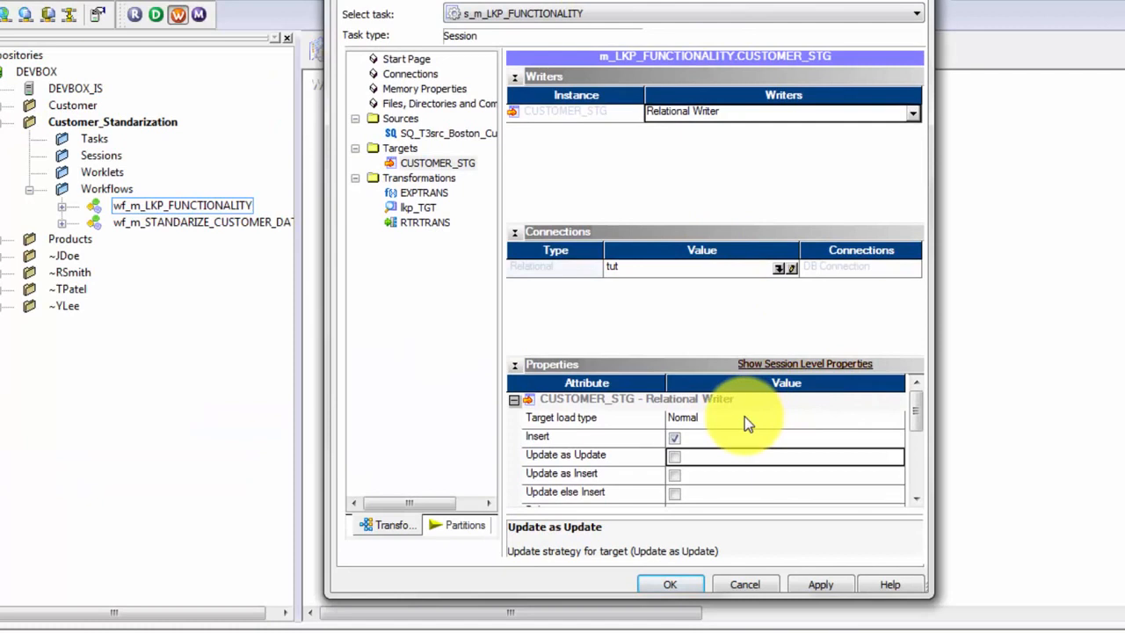
click(744, 416)
click(716, 450)
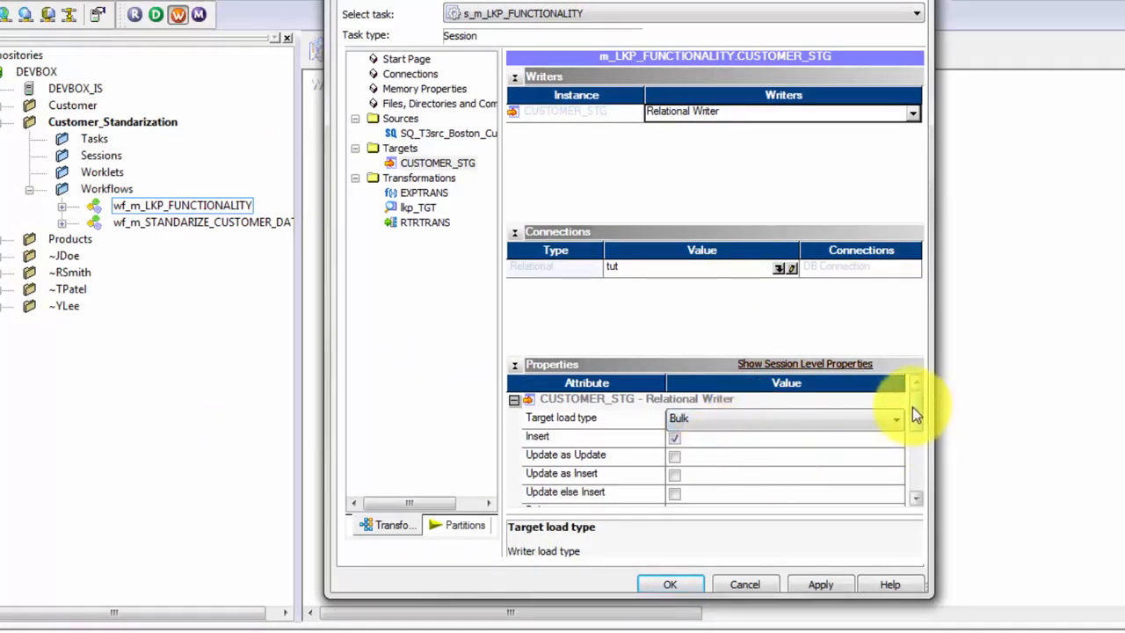
drag(913, 405, 911, 419)
click(683, 475)
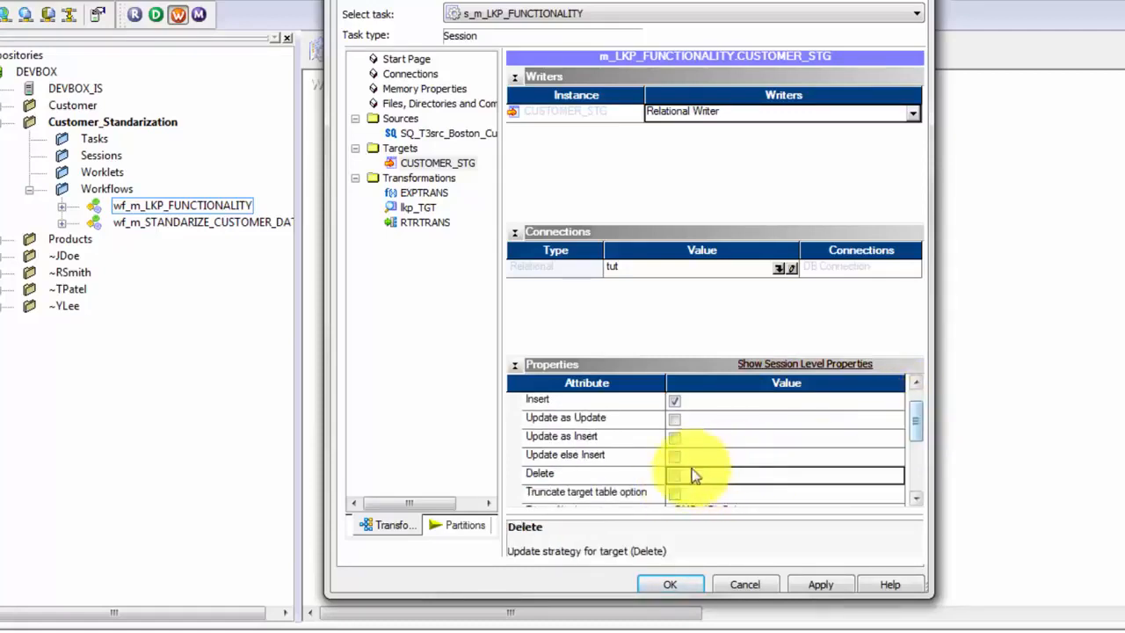
drag(919, 427, 916, 432)
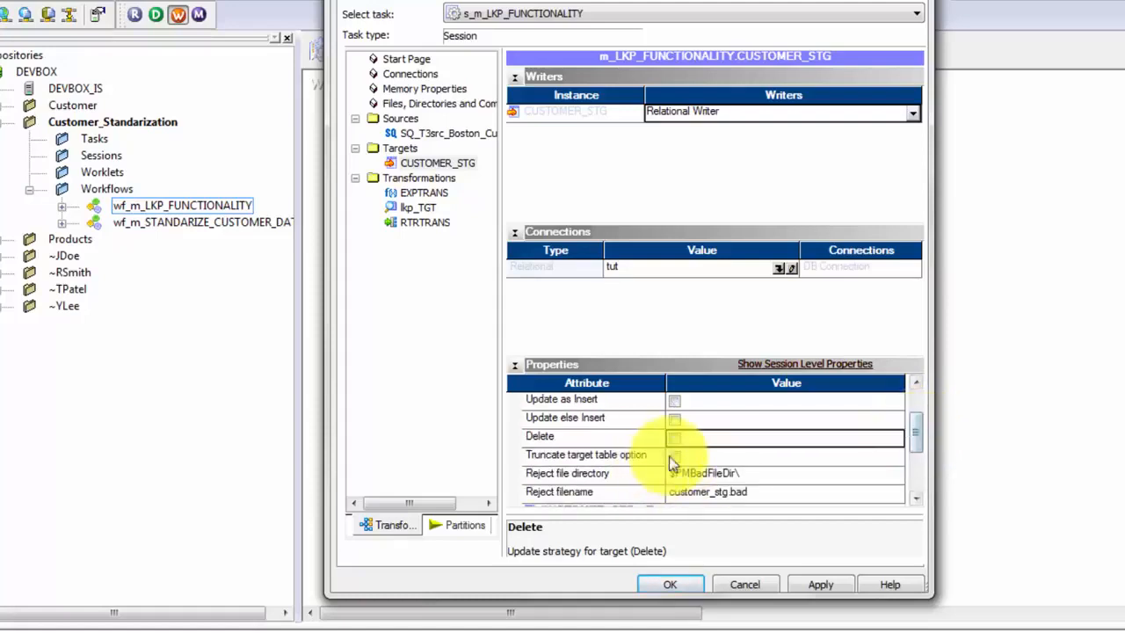
click(805, 584)
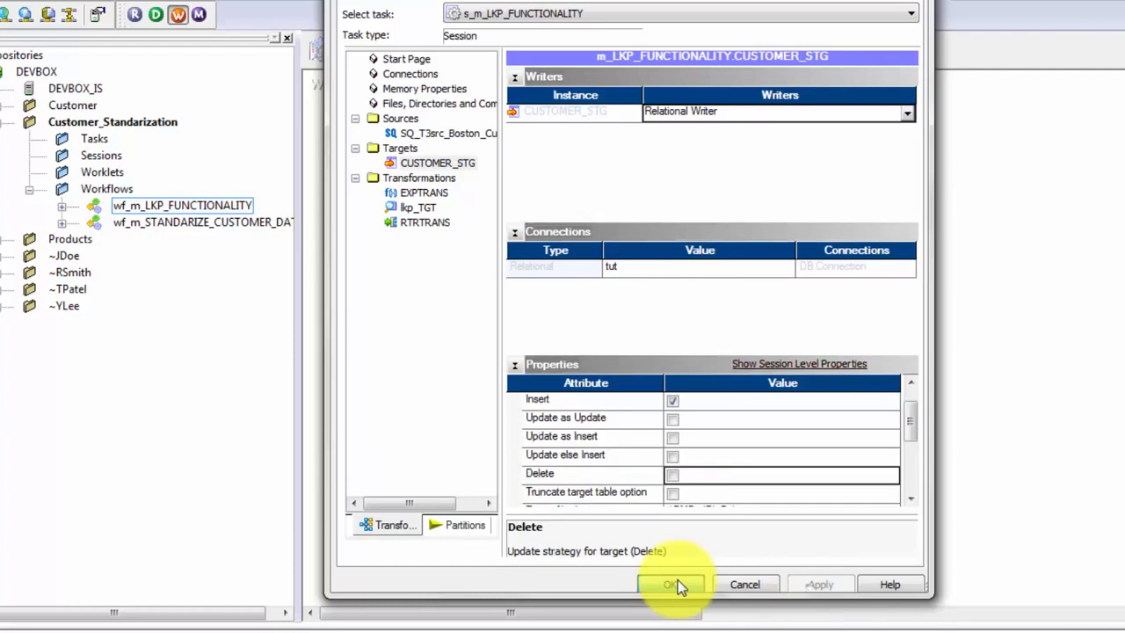
click(677, 581)
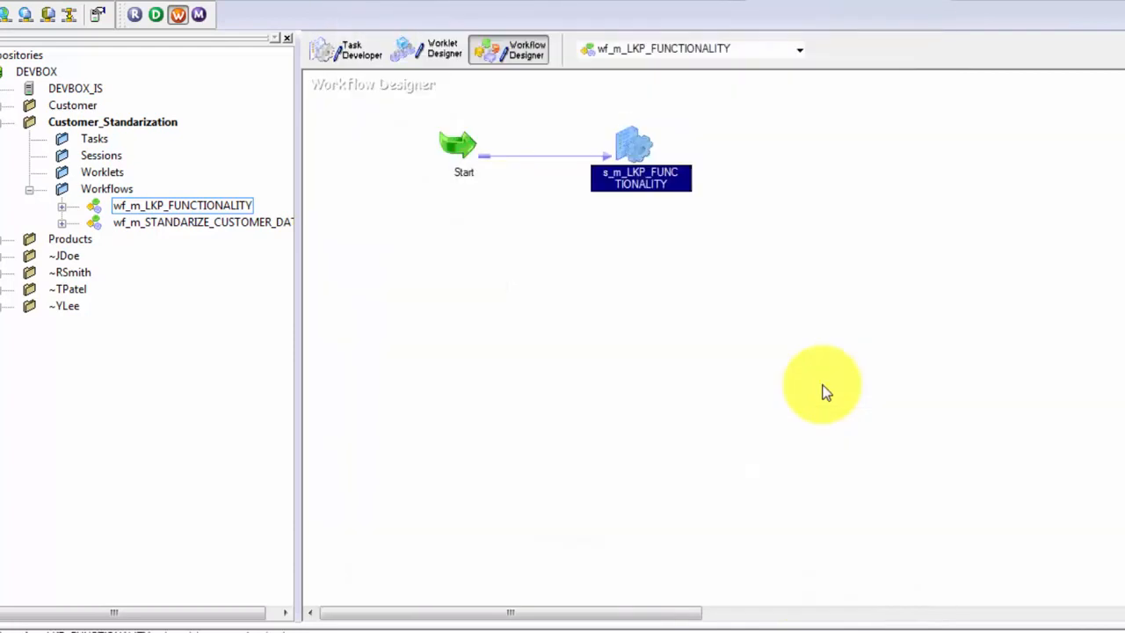
Compare the applied rows of SQ_T3src_Boston_Customers and CUSTOMER_STG for the session's first run in the Workflow Monitor.
right_click(545, 436)
click(380, 386)
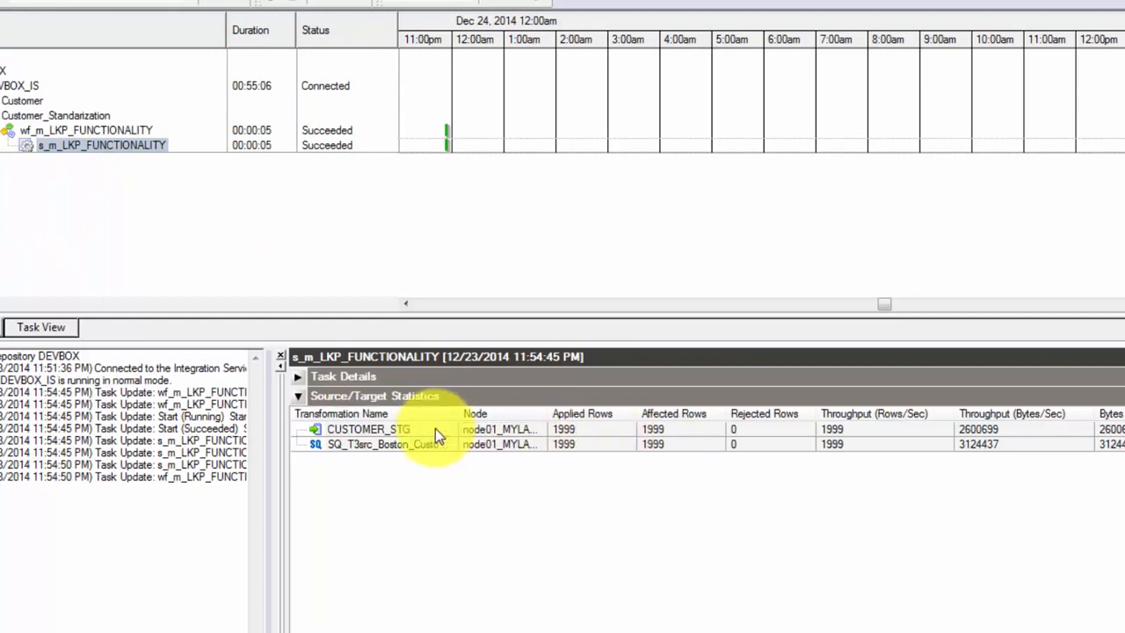
click(395, 444)
click(393, 448)
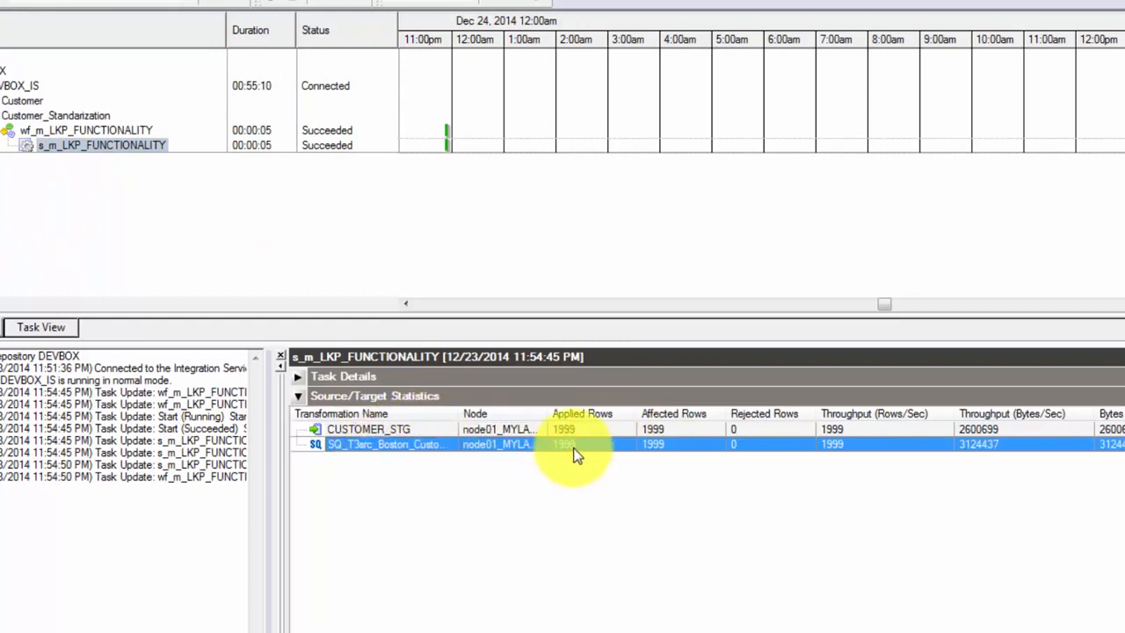
click(405, 428)
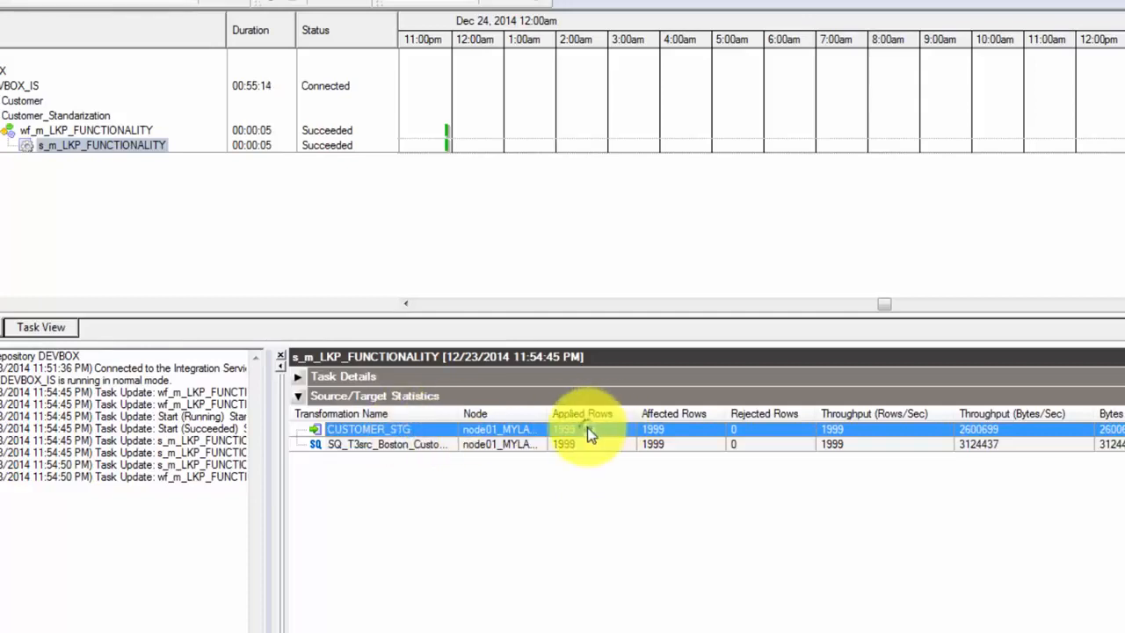
Restart the s_m_LKP_FUNCTIONALITY session task and check the source and target row statistics of the new run.
right_click(106, 145)
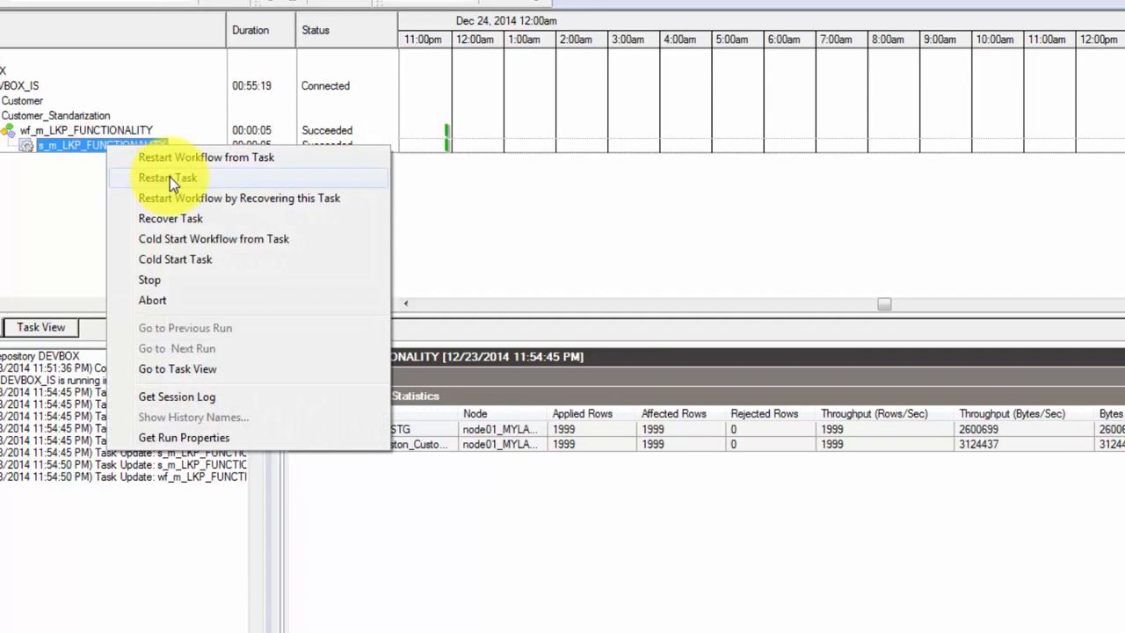
click(170, 177)
click(405, 445)
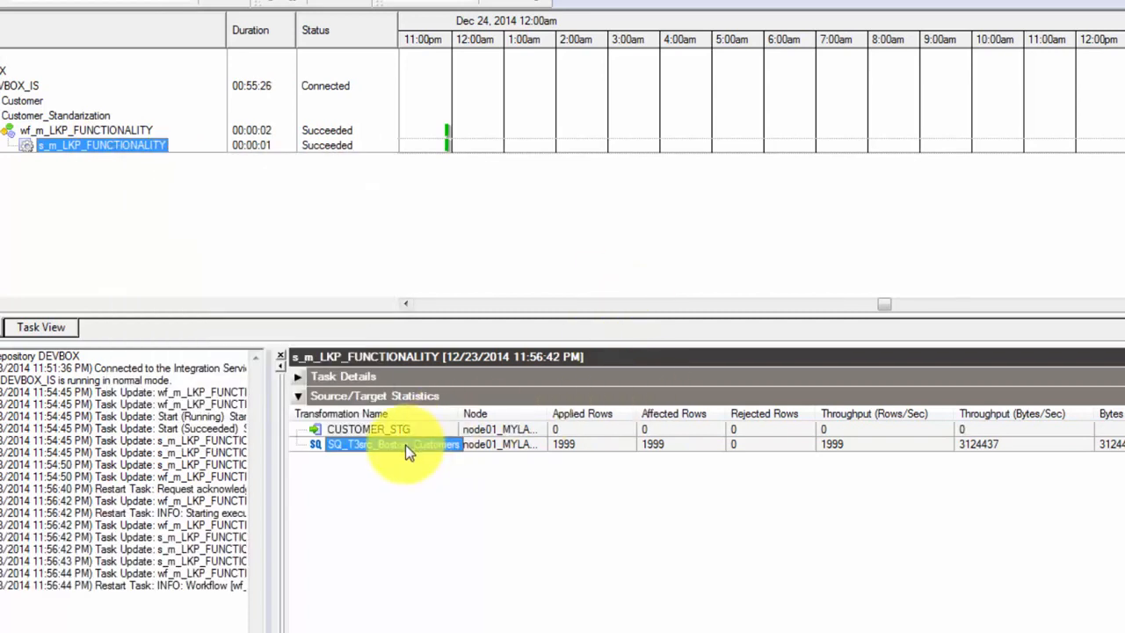
click(405, 445)
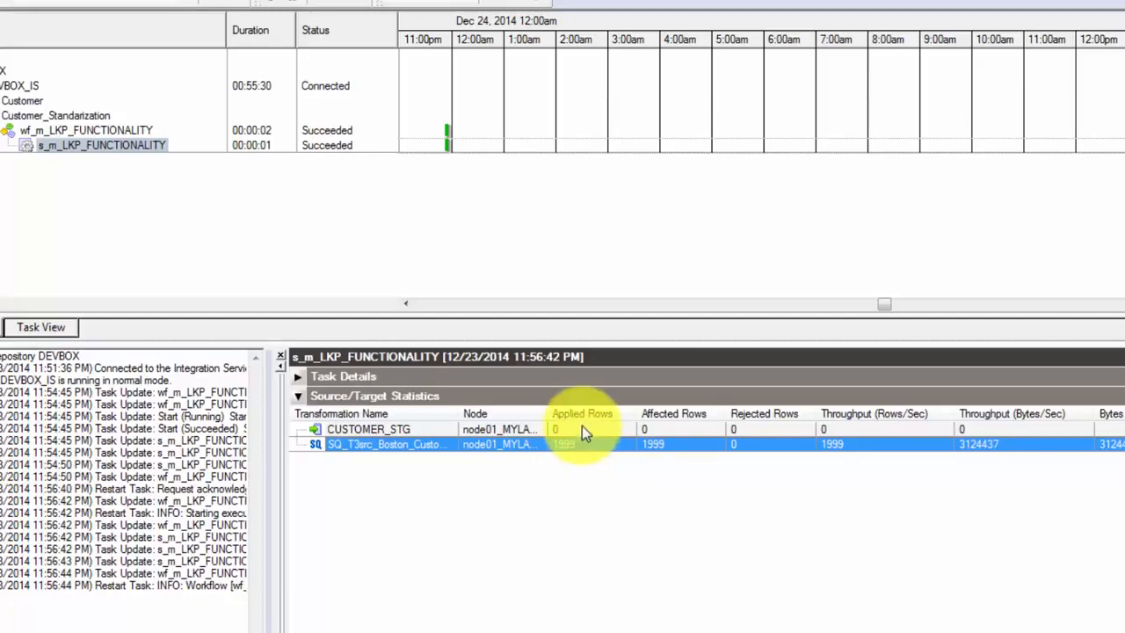
click(582, 426)
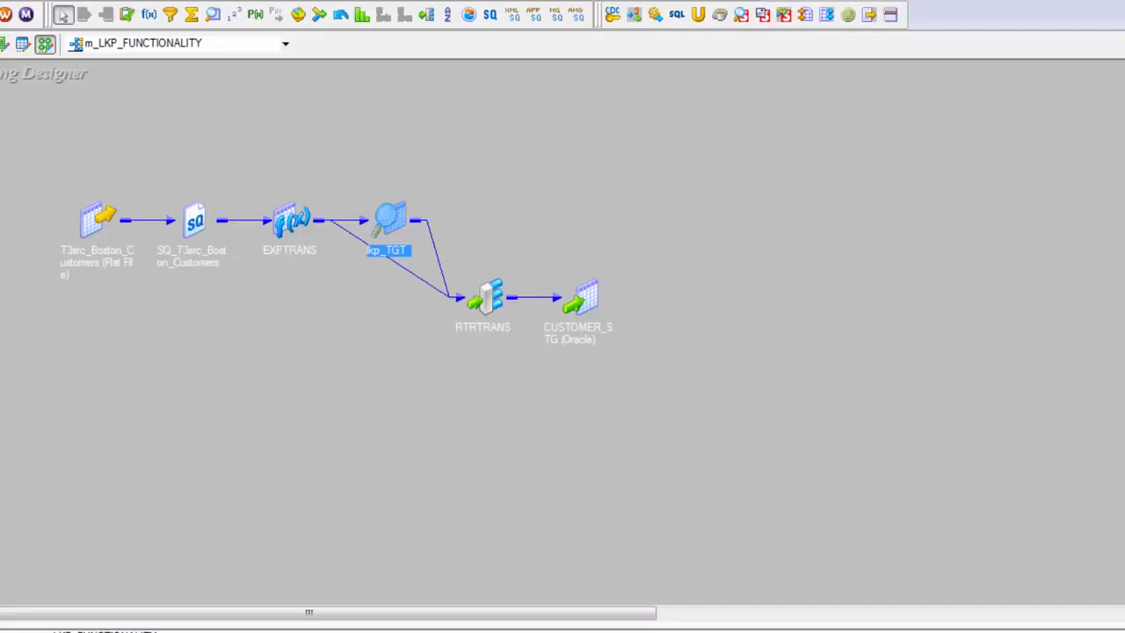
Review the CustomerID and CUSTOMER_ID ports of the lkp_TGT lookup in the Designer, then collapse it back to an icon.
double_click(395, 219)
click(429, 376)
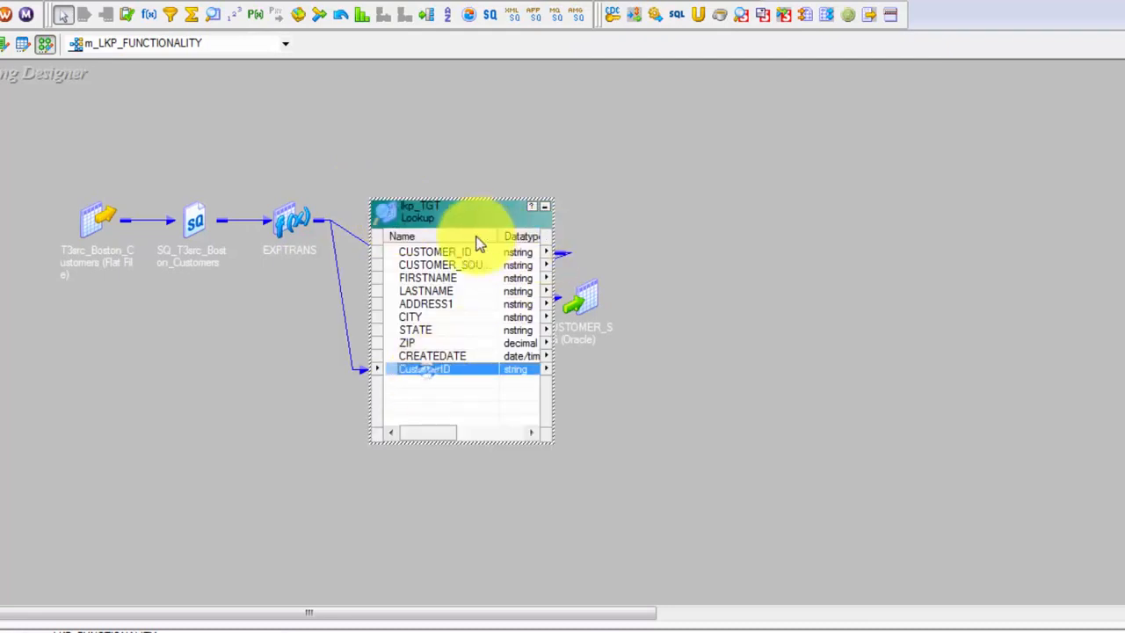
click(439, 252)
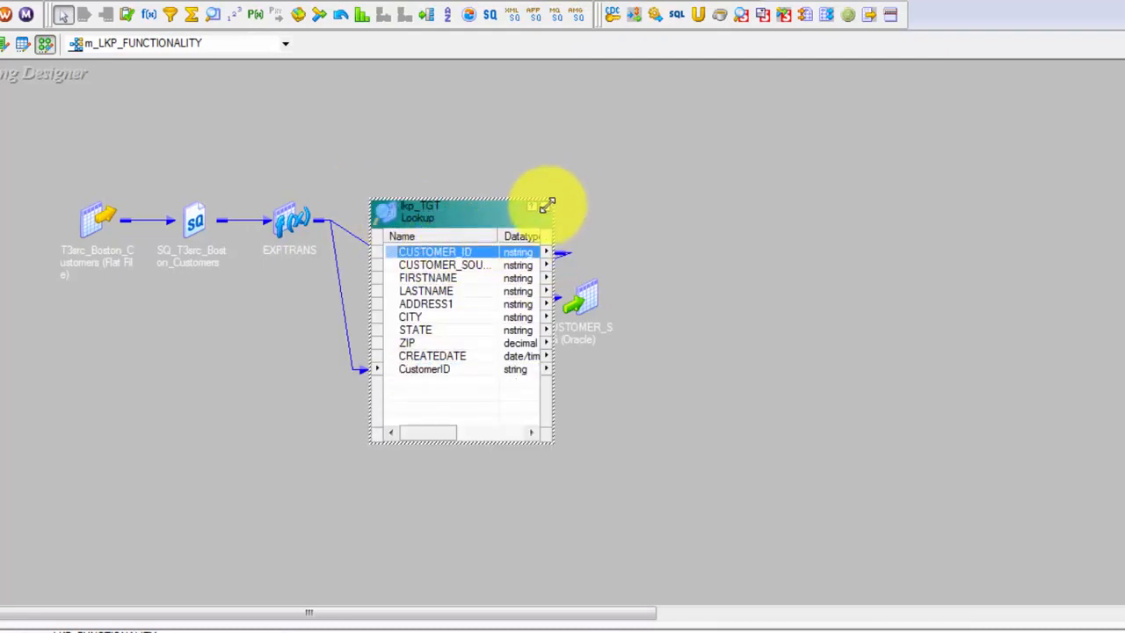
click(541, 209)
Expand RTRTRANS, space it apart from the CUSTOMER_STG target, and review the router's INSERTS ports and group filter conditions.
double_click(491, 297)
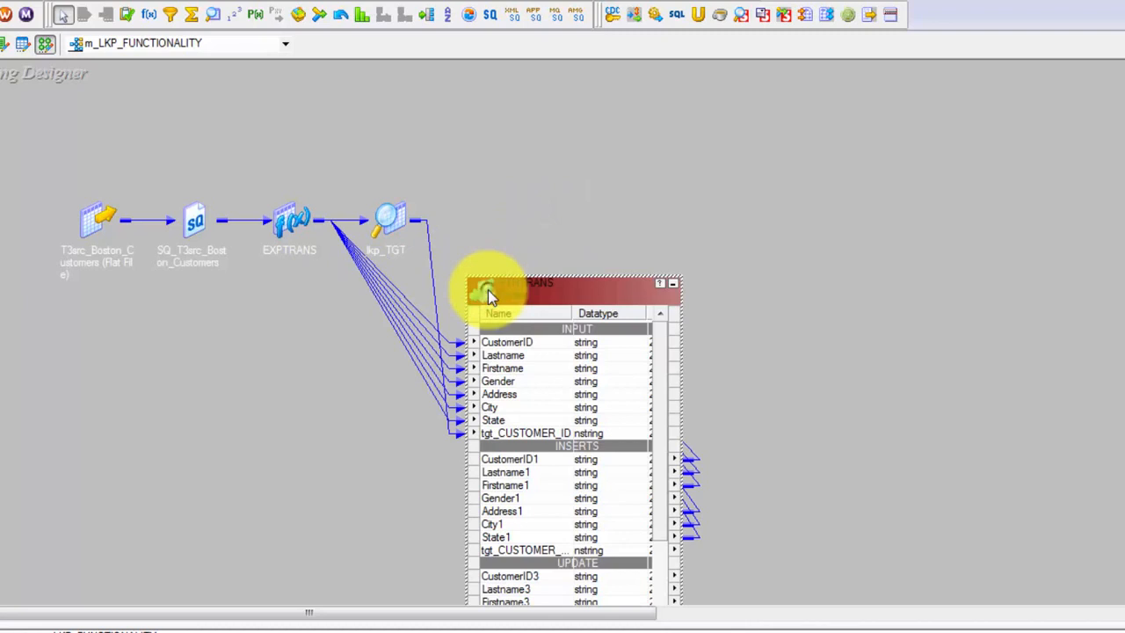
drag(567, 293, 448, 204)
drag(585, 296, 809, 305)
click(383, 346)
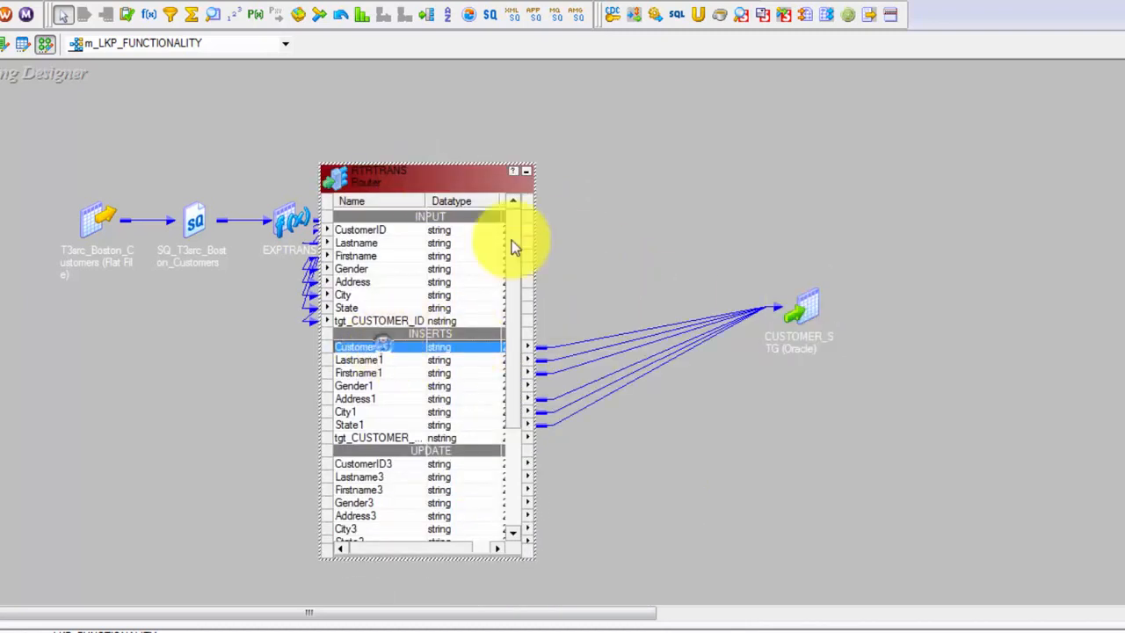
double_click(421, 184)
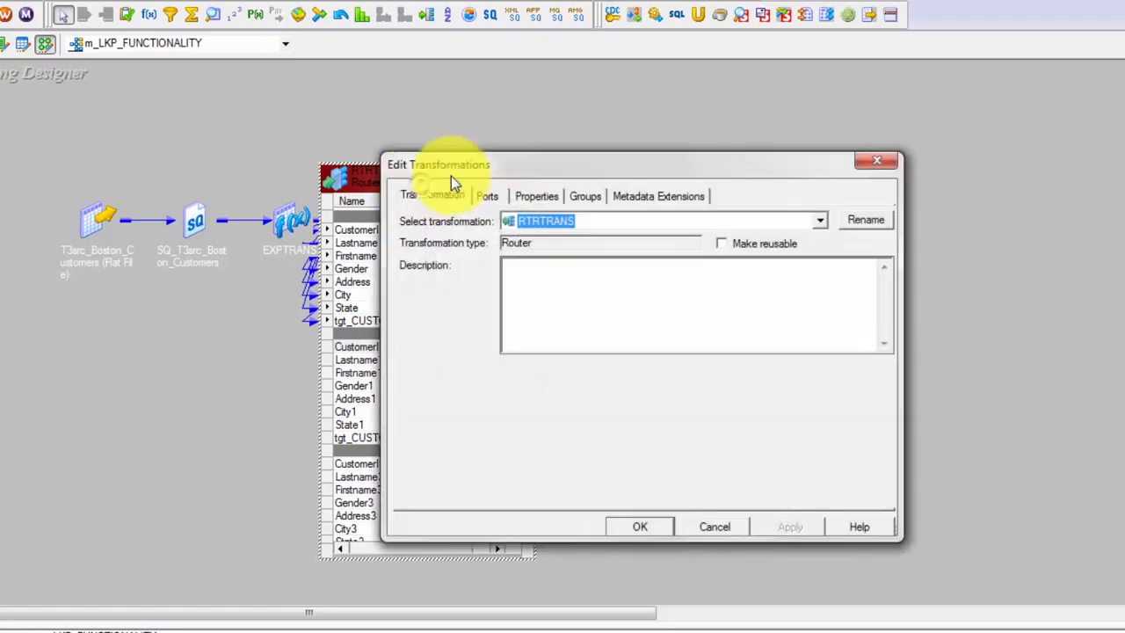
click(584, 196)
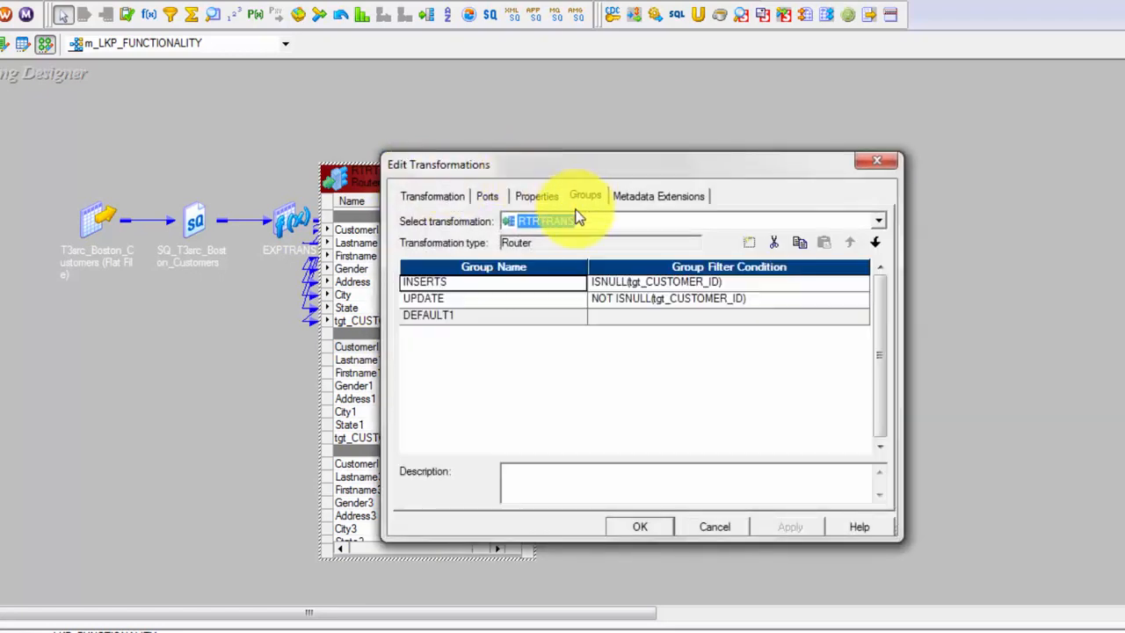
Review the ISNULL(tgt_CUSTOMER_ID) filter expression of the RTRTRANS INSERTS group, then close the editors without changes and collapse the router to an icon.
click(865, 283)
drag(597, 238, 543, 237)
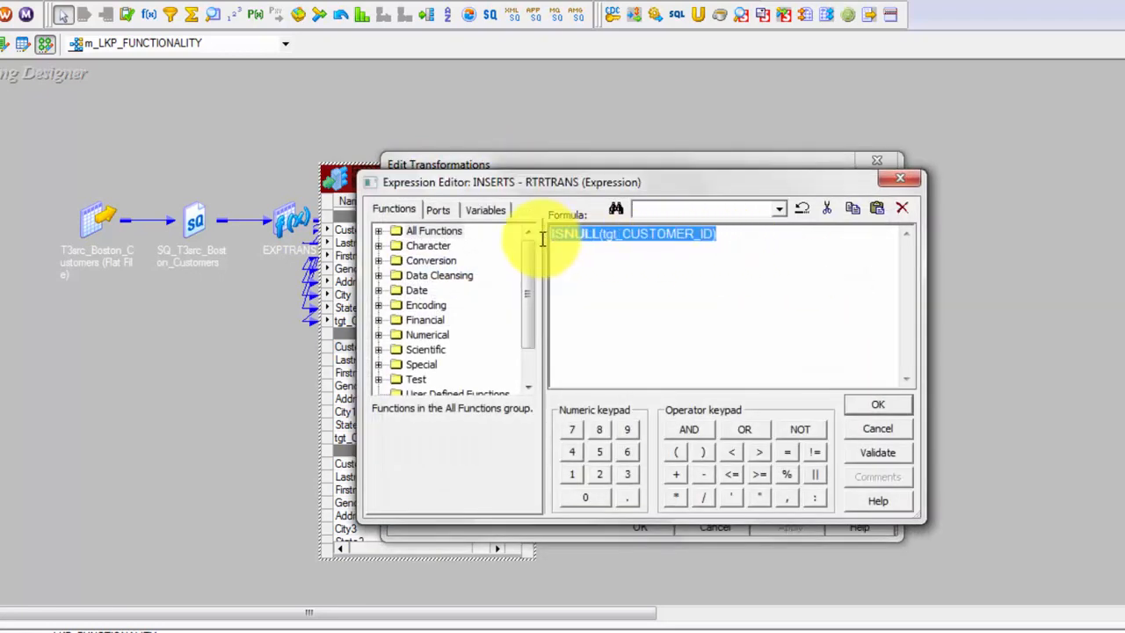
click(877, 428)
click(714, 527)
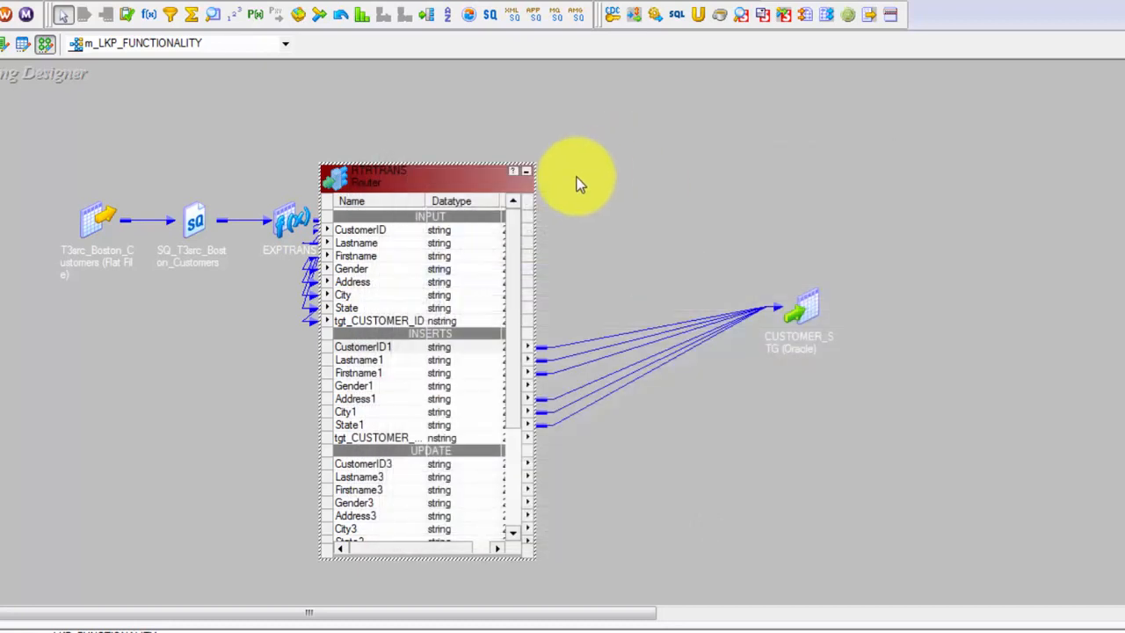
click(525, 174)
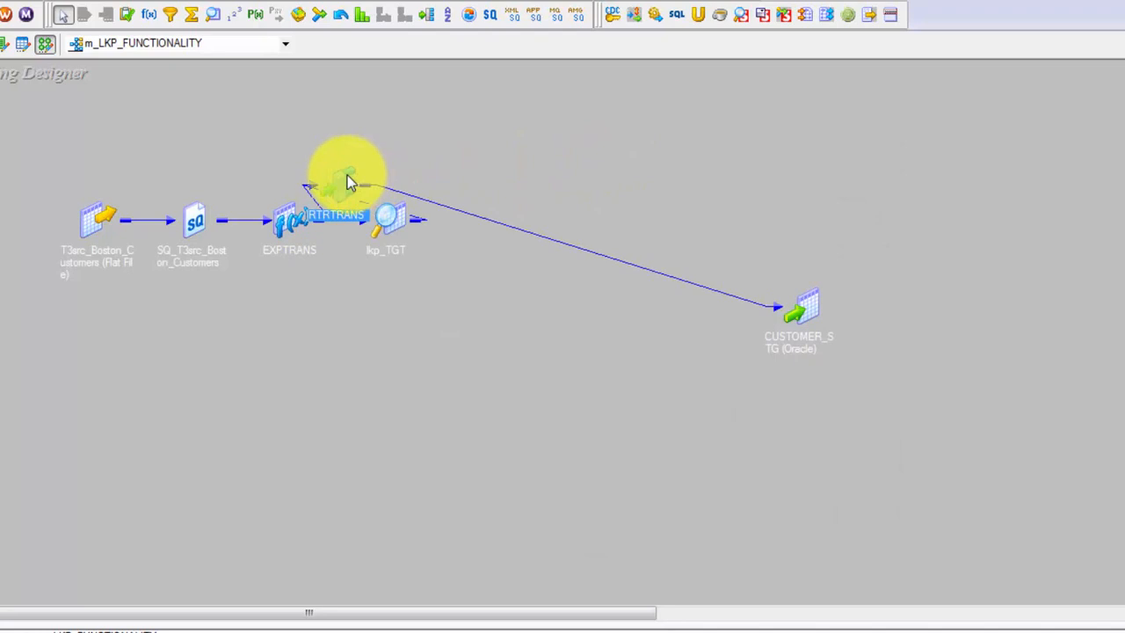
Trace CustomerID from the Boston source through SQ_T3src_Boston_Customers and EXPTRANS, then enlarge lkp_TGT and examine its CustomerID and CUSTOMER_ID ports.
drag(572, 264, 573, 264)
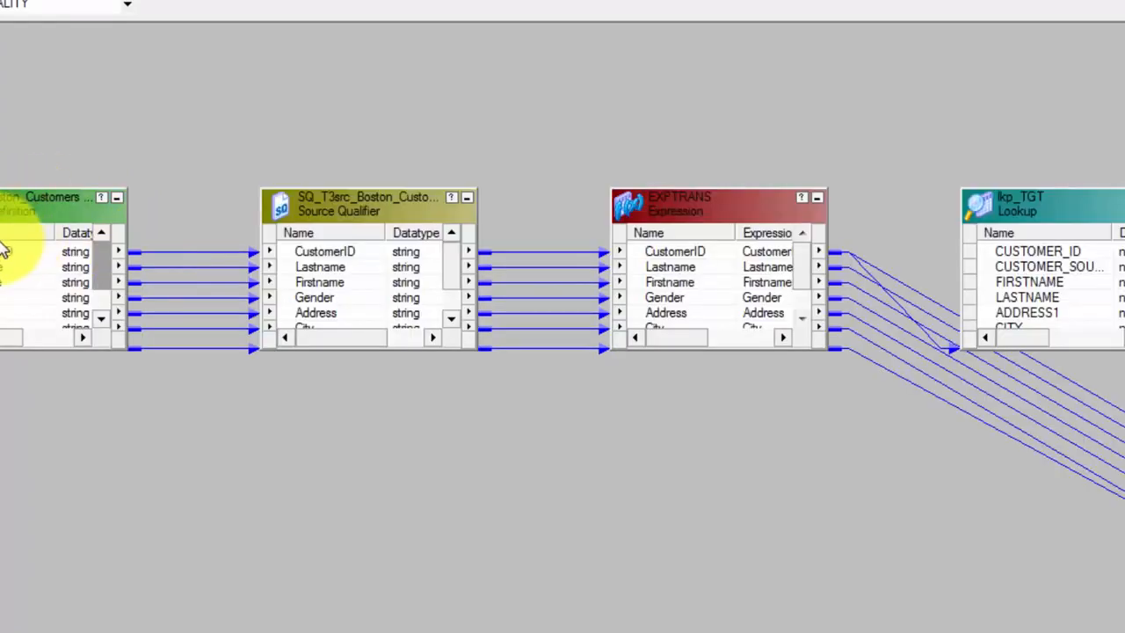
click(18, 252)
click(301, 252)
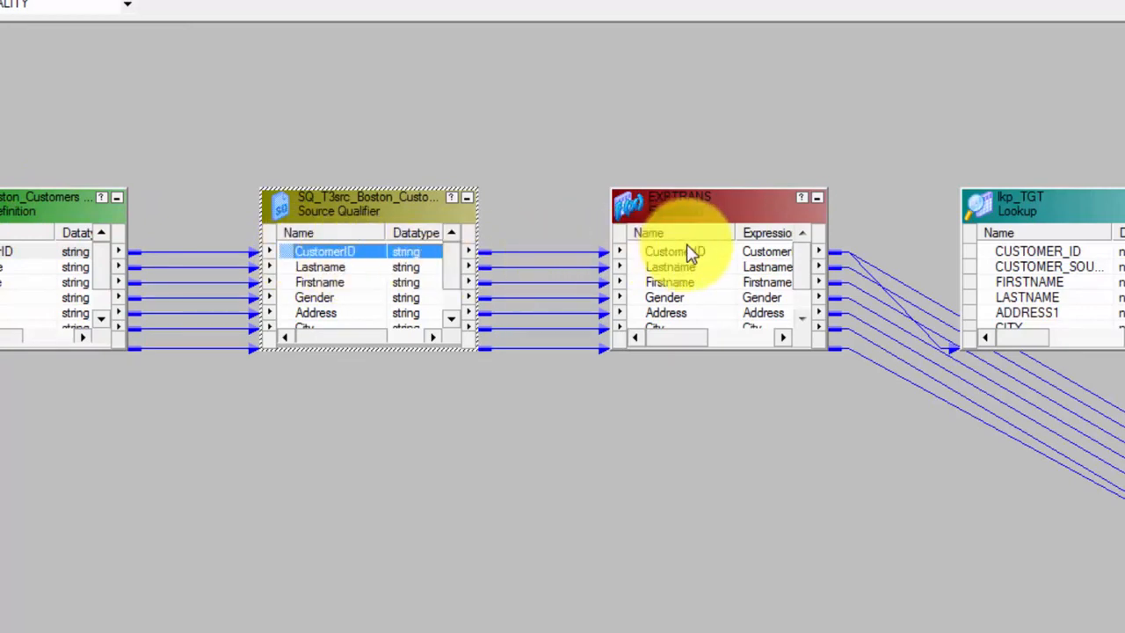
drag(1046, 191, 1032, 85)
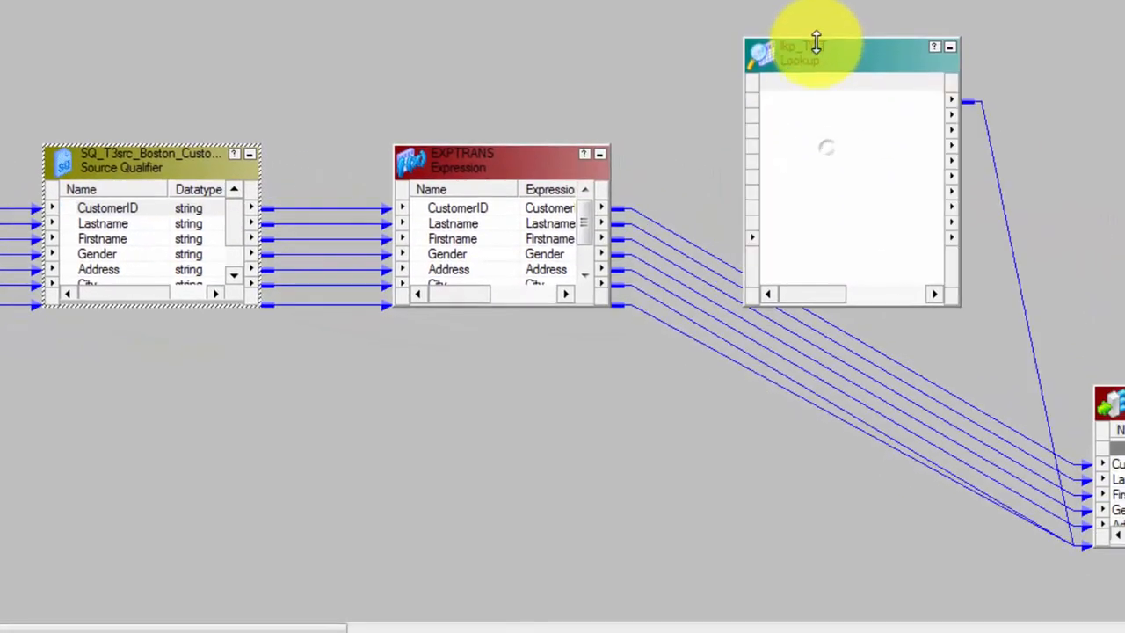
click(801, 241)
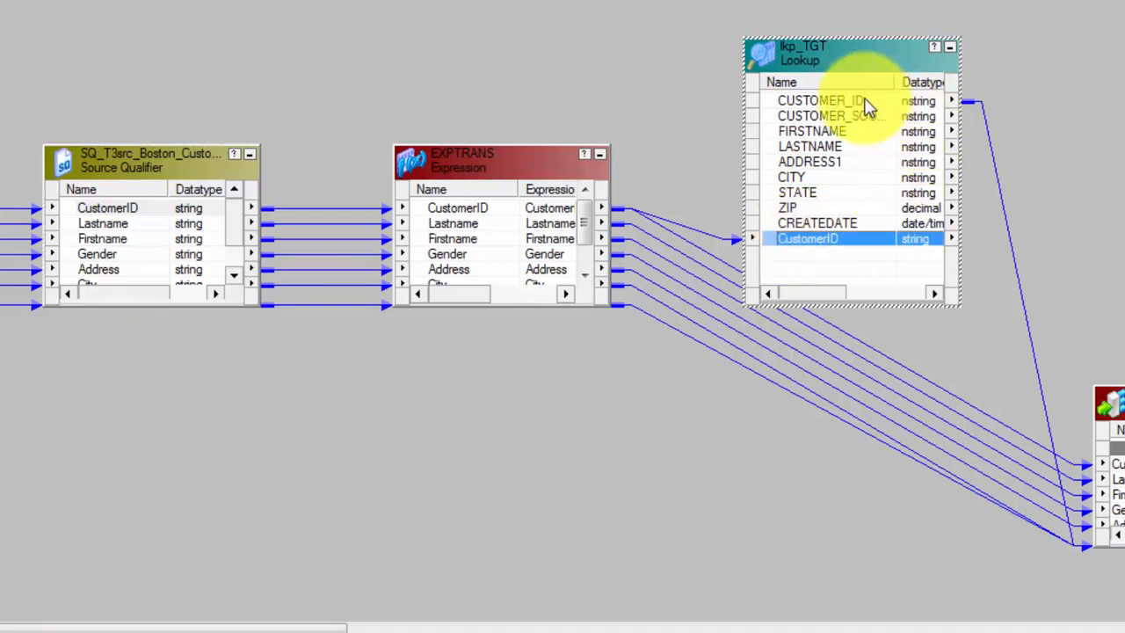
click(827, 100)
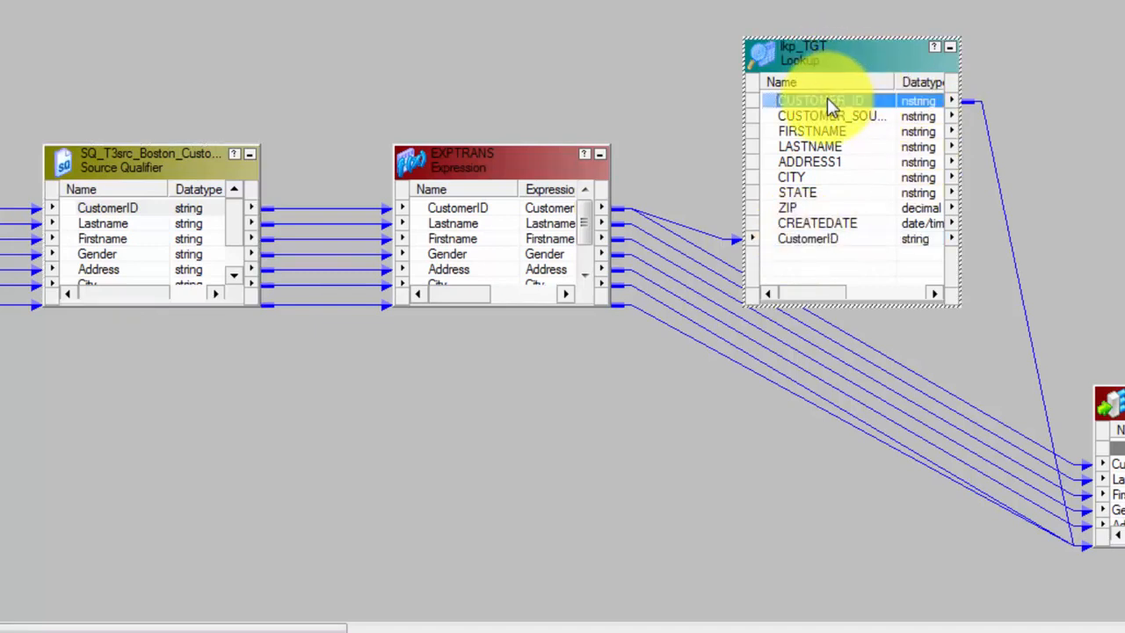
Check the lkp_TGT lookup condition matching CUSTOMER_ID to the incoming CustomerID port, then close its settings unchanged.
drag(61, 628, 264, 627)
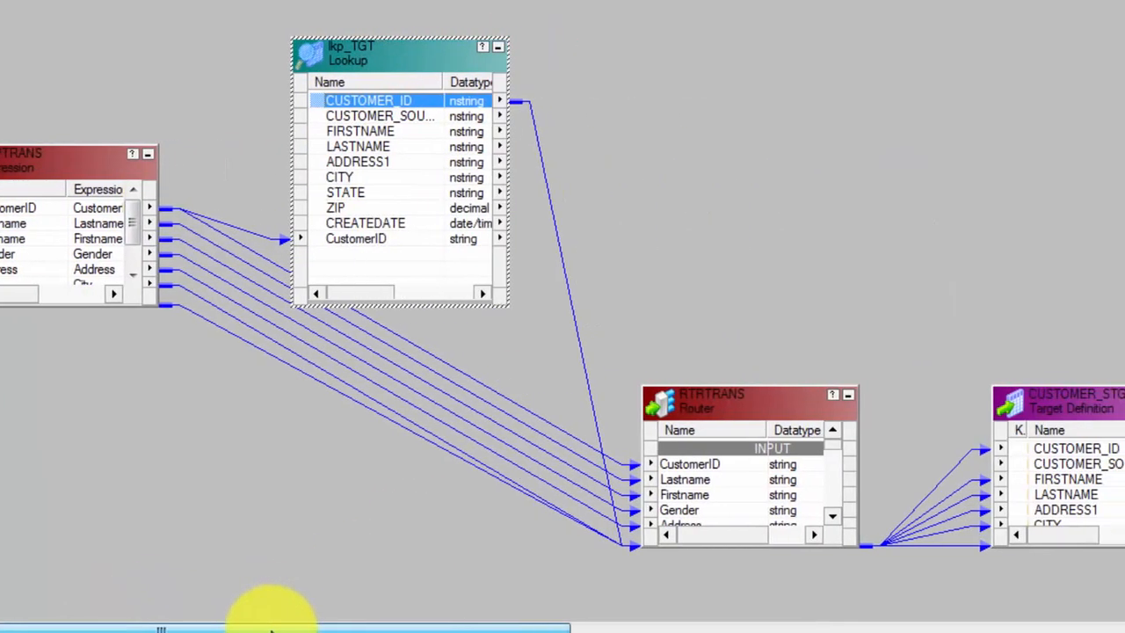
click(361, 239)
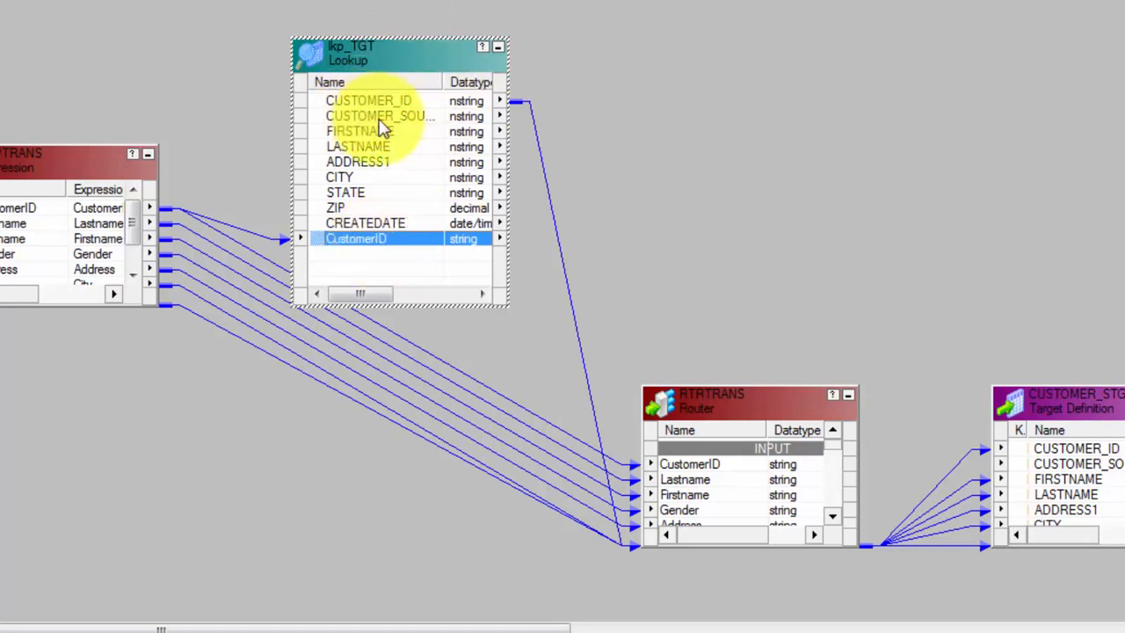
double_click(364, 87)
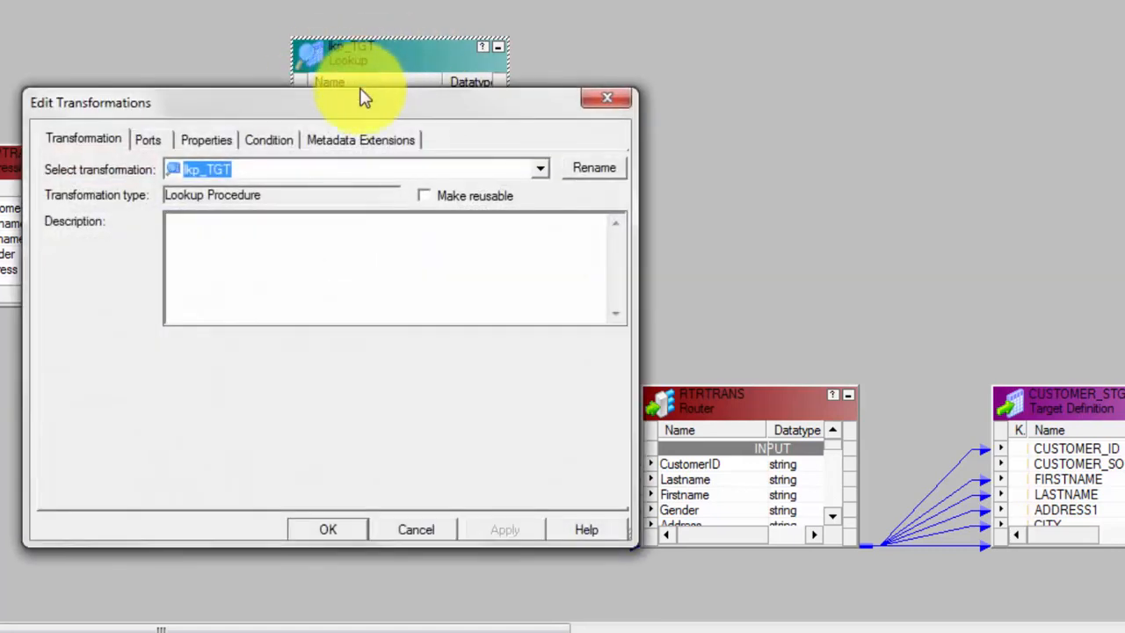
click(258, 141)
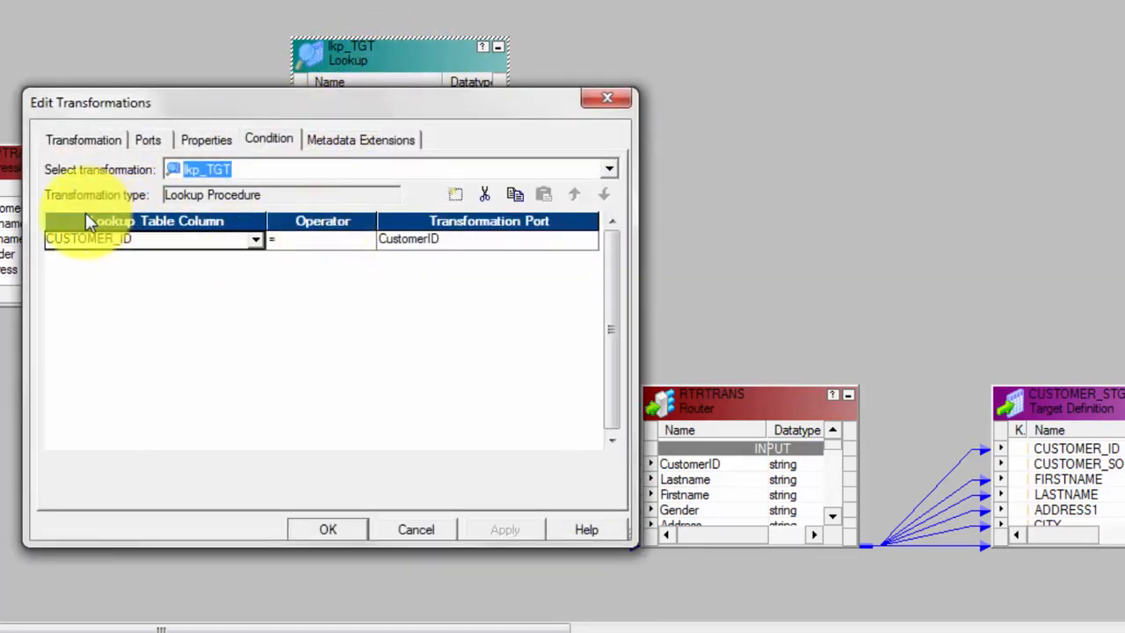
key(Escape)
Enlarge RTRTRANS to show its input and INSERTS ports, and review its port list and group filter conditions without changing them.
drag(742, 387, 726, 228)
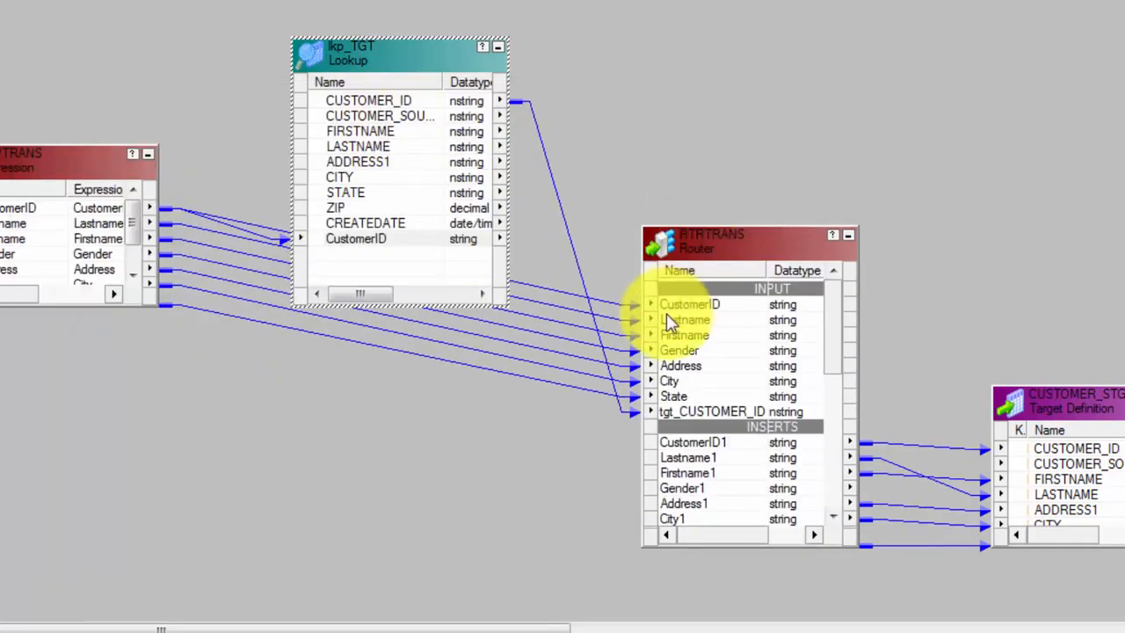
double_click(715, 405)
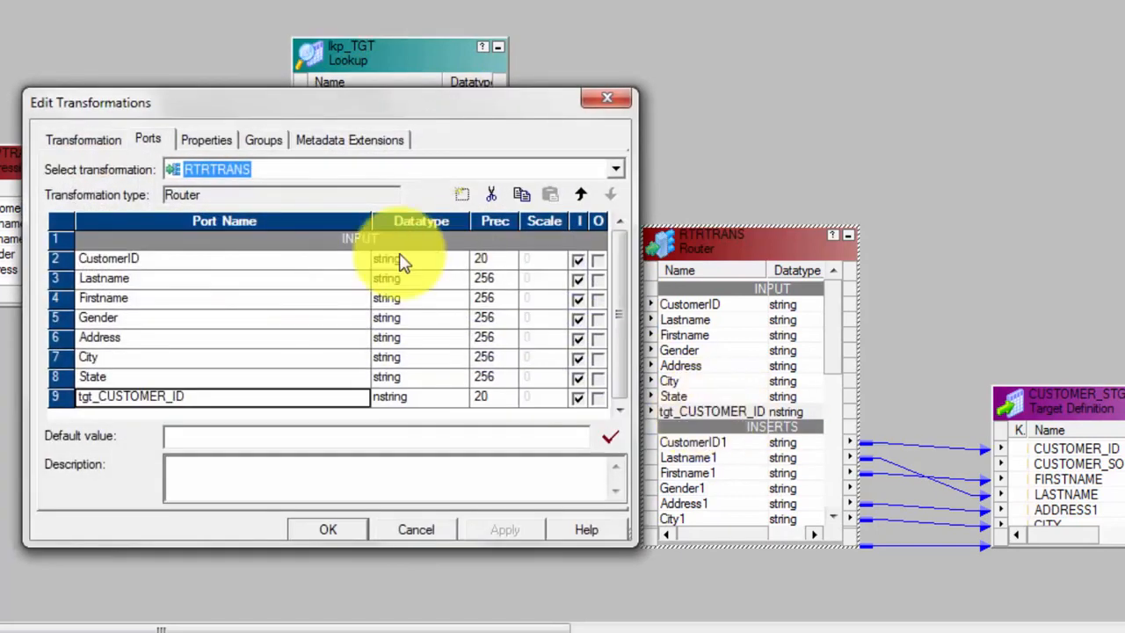
click(263, 139)
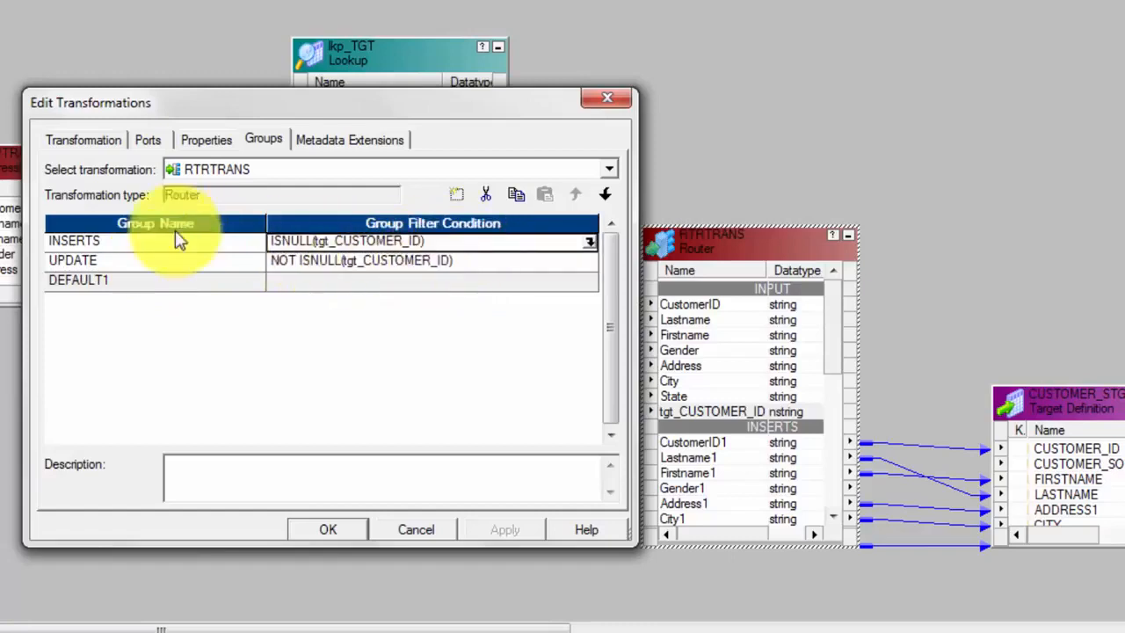
click(416, 530)
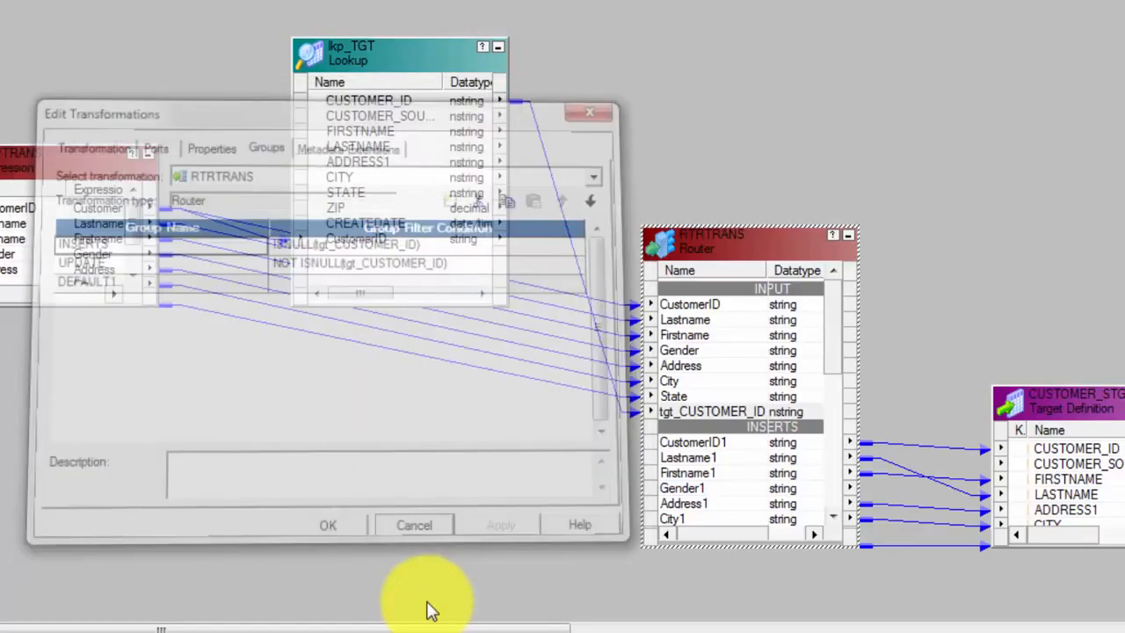
Enlarge the CUSTOMER_STG target definition to show more of its columns beside the router's INSERTS links.
drag(348, 627, 489, 627)
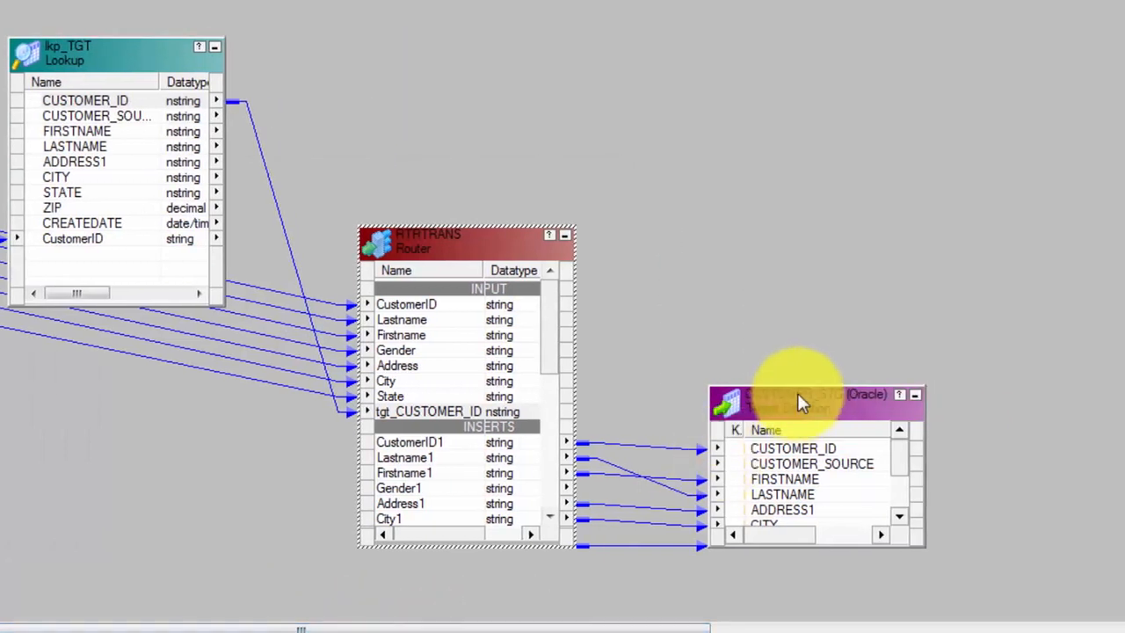
drag(798, 388, 799, 298)
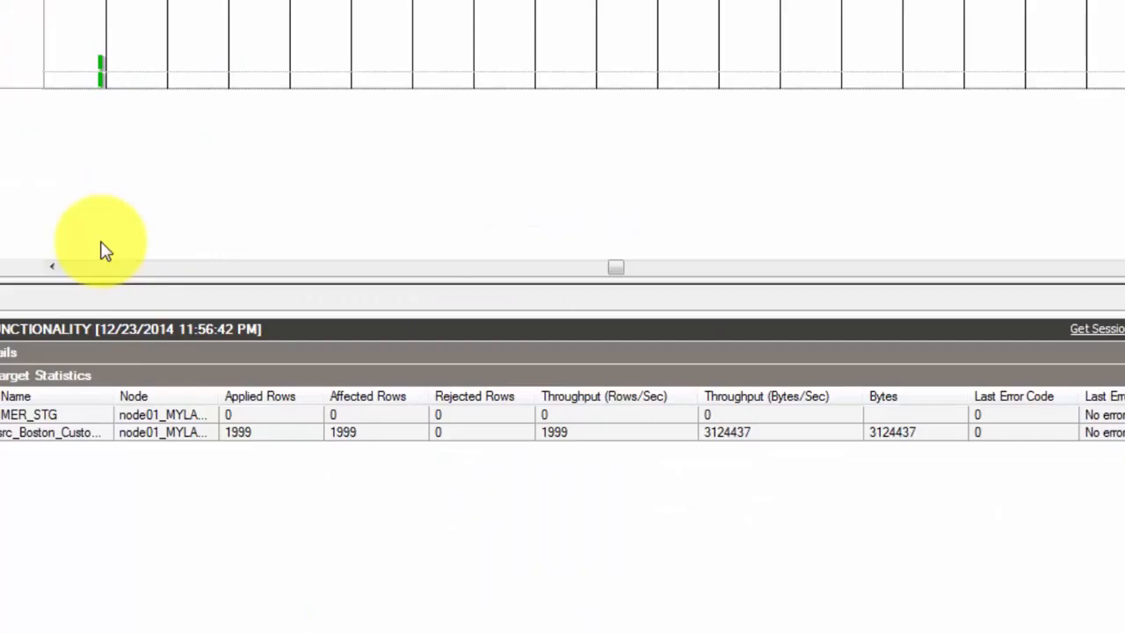